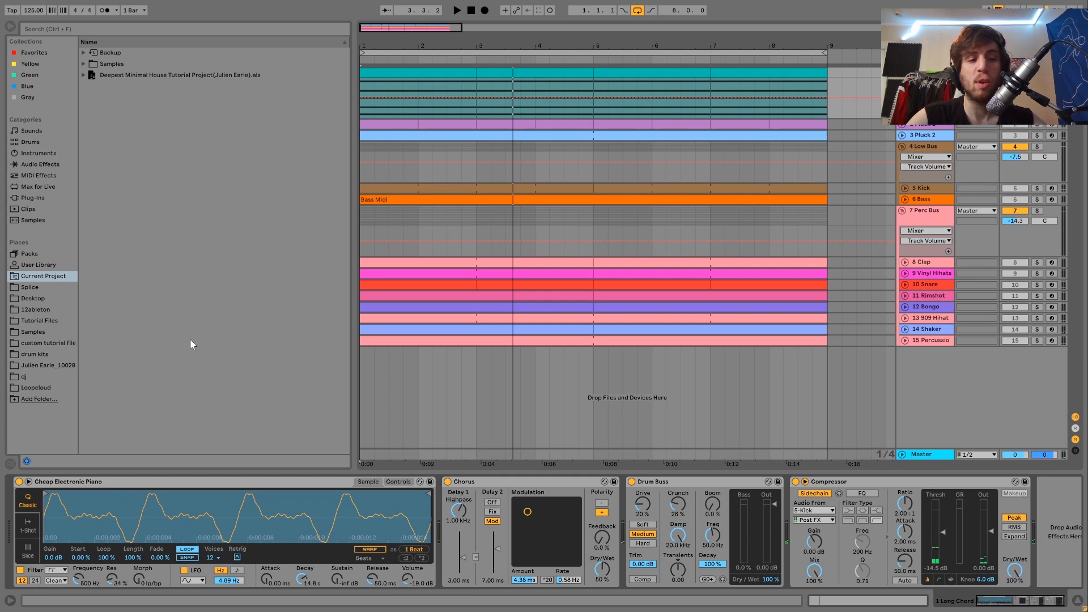
# Open the Long Chord MIDI clip, examine its lower chord notes from D2 to A2, and play the clip.
pyautogui.doubleClick(427, 73)
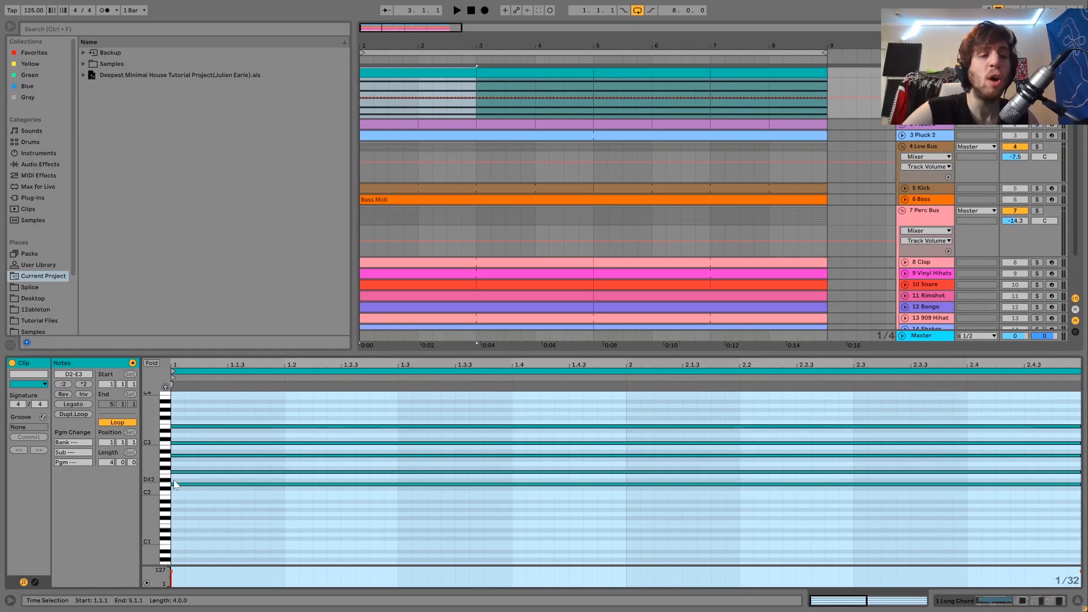
pyautogui.click(188, 484)
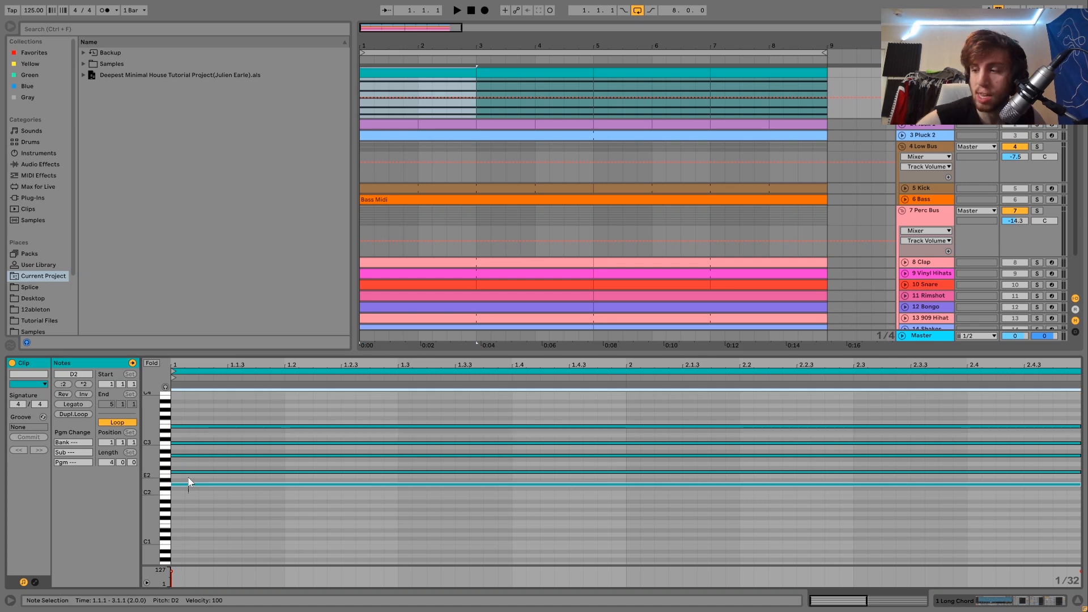
pyautogui.moveTo(188, 467)
pyautogui.mouseDown()
pyautogui.moveTo(190, 454)
pyautogui.moveTo(190, 467)
pyautogui.mouseUp()
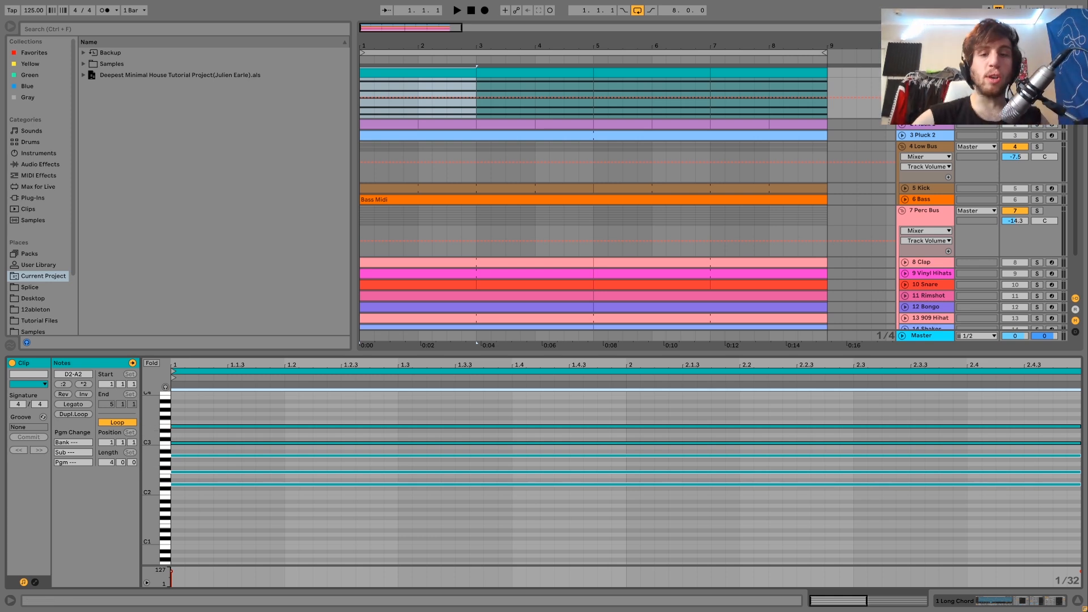
pyautogui.click(597, 403)
pyautogui.press('space')
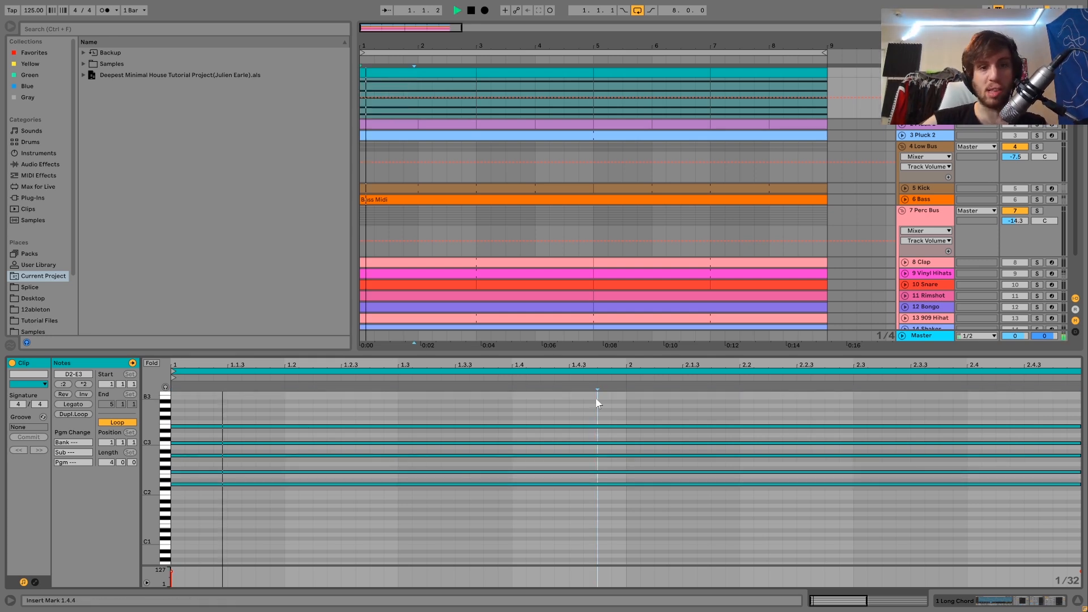
# Show the Long Chord track's device chain through to the Compressor and audition the sound.
pyautogui.hotkey('shift', 'Tab')
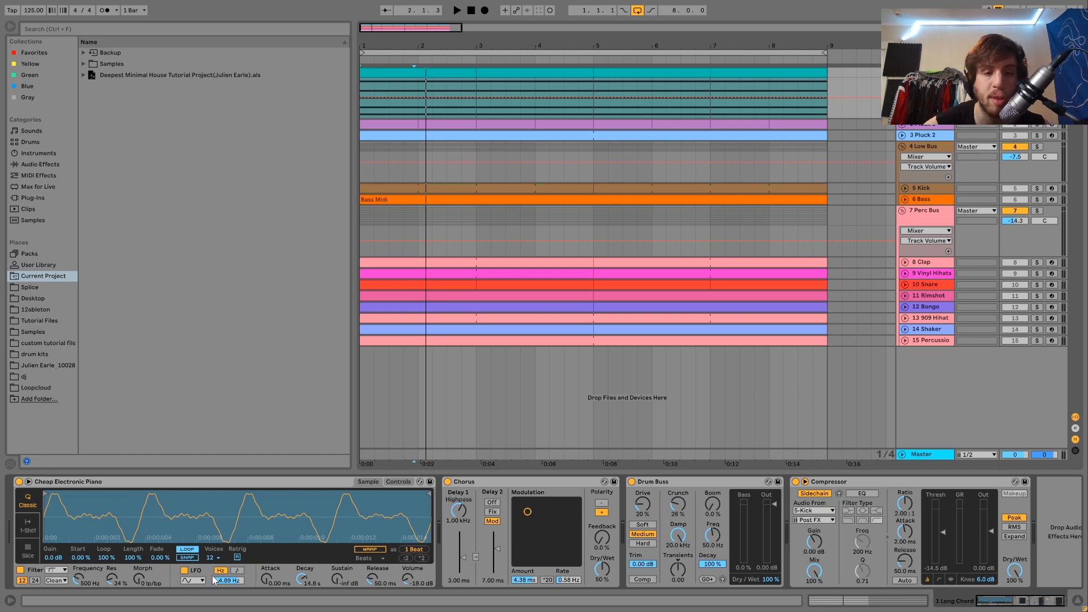
pyautogui.hscroll(1, 287, 576)
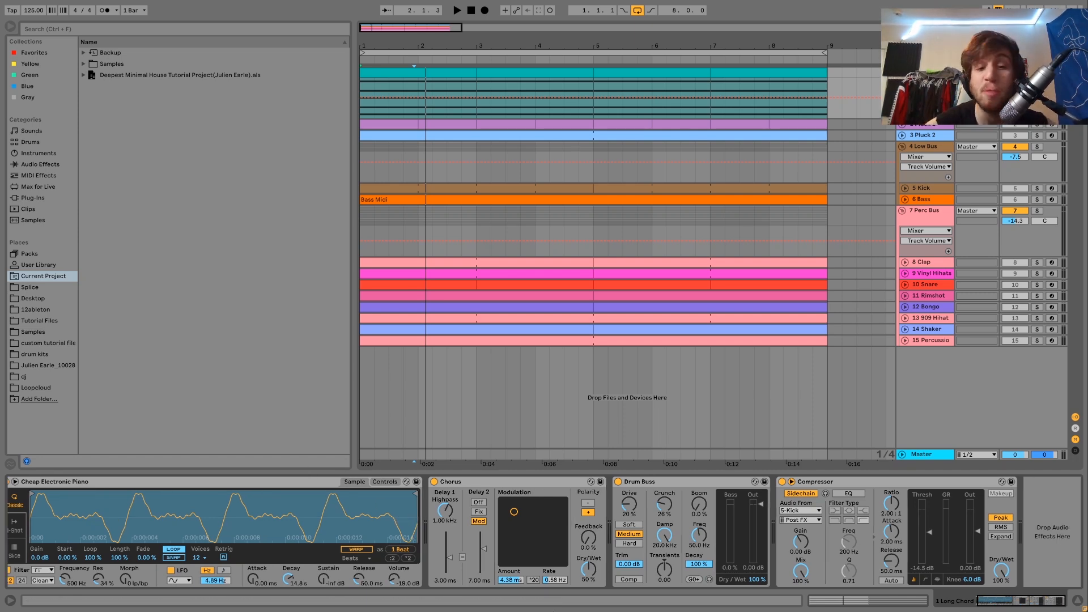
pyautogui.press('space')
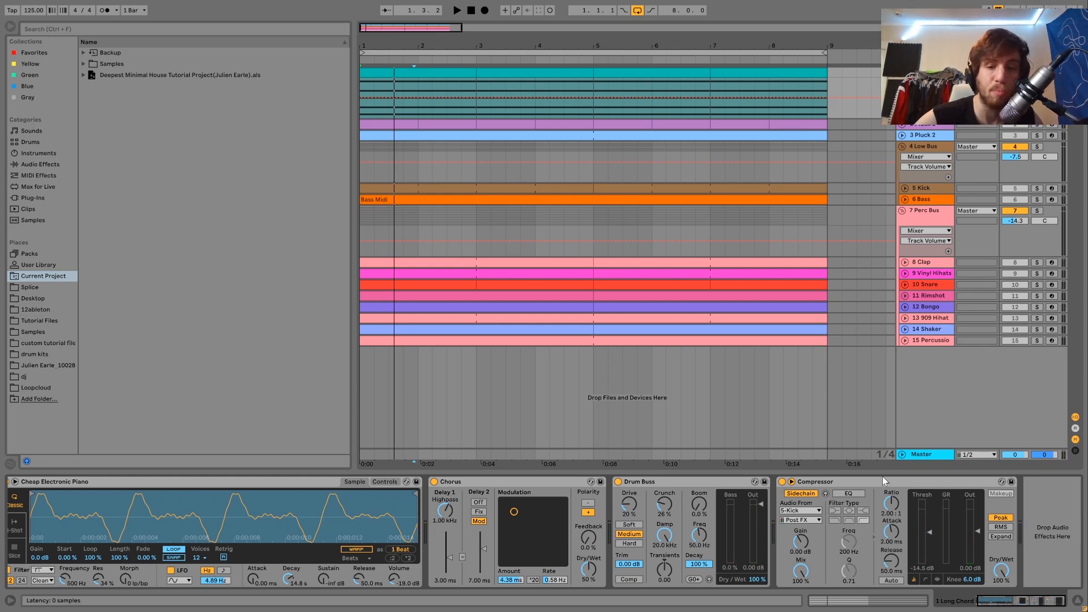
# Play the arrangement with all tracks active to hear the long chord in the full mix.
pyautogui.press('space')
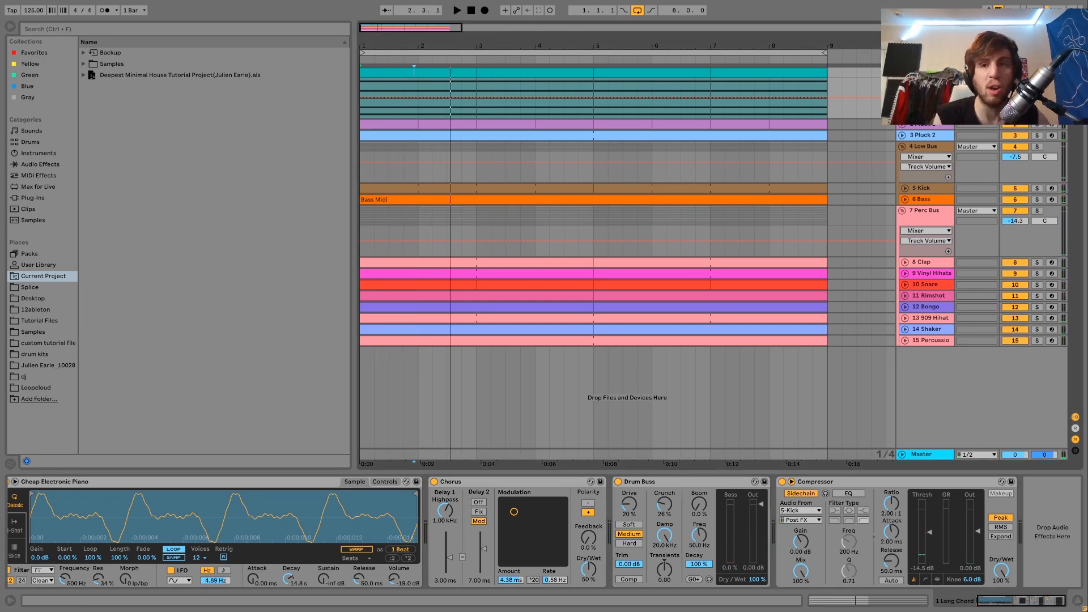
pyautogui.press('space')
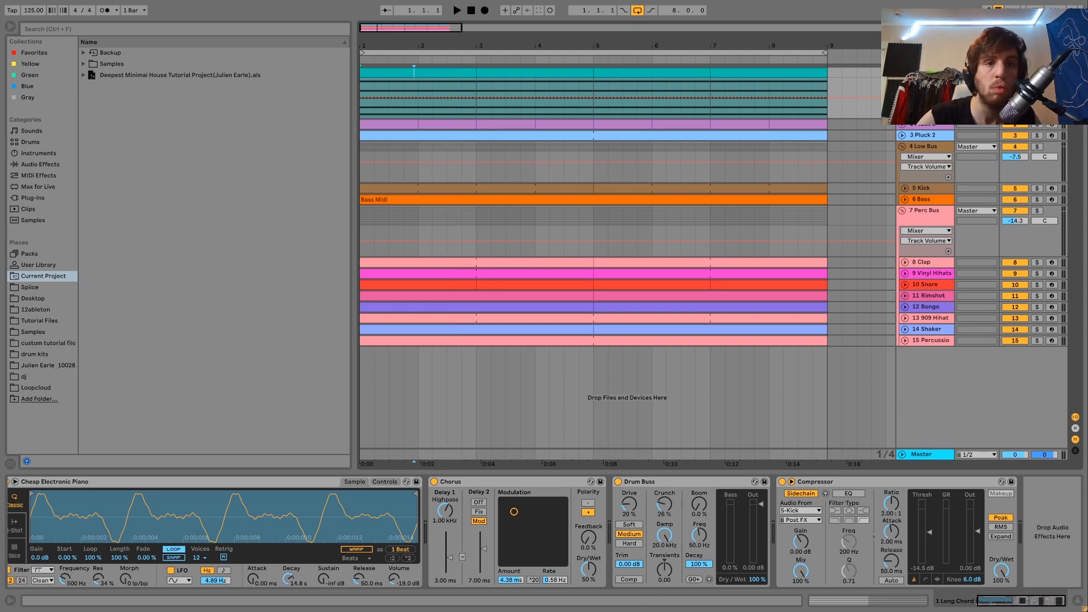
pyautogui.press('space')
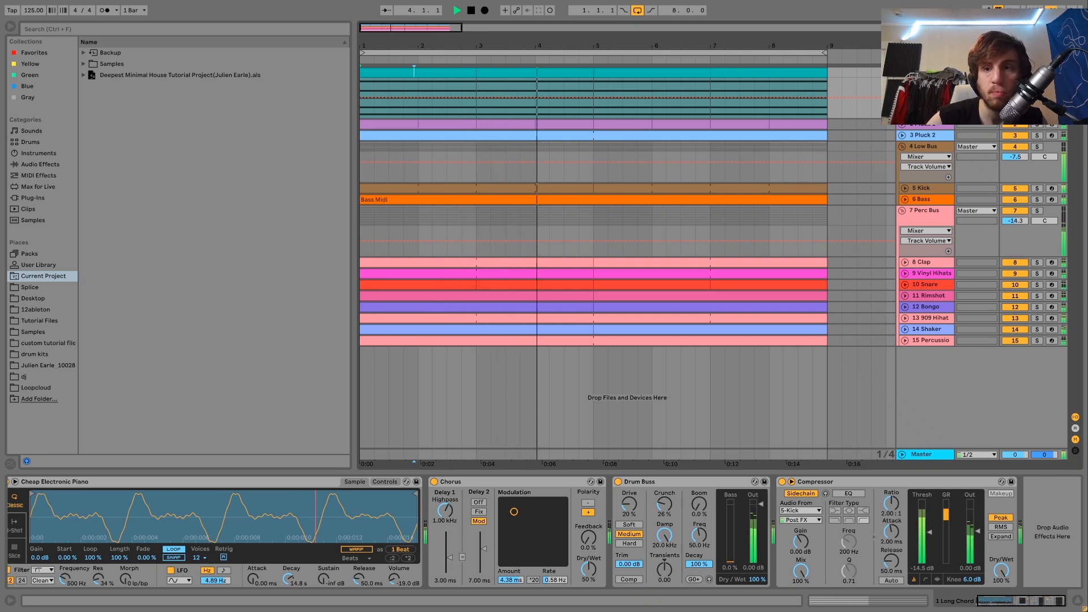
pyautogui.press('space')
# Solo and unfold the Pluck 1 track, show its devices, and start playback.
pyautogui.click(1037, 125)
pyautogui.click(902, 125)
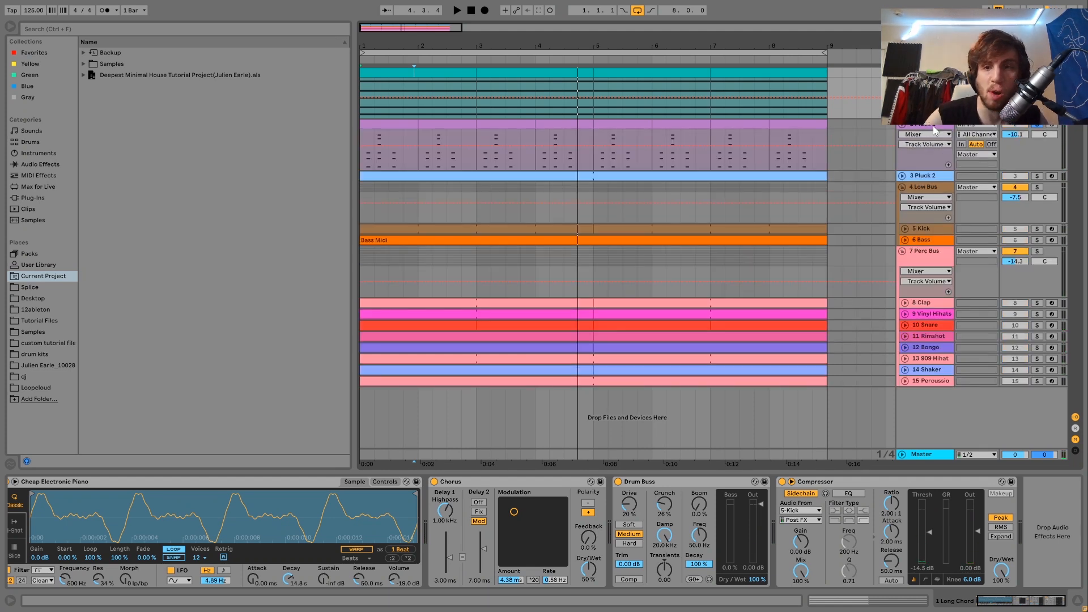
pyautogui.click(932, 126)
pyautogui.press('space')
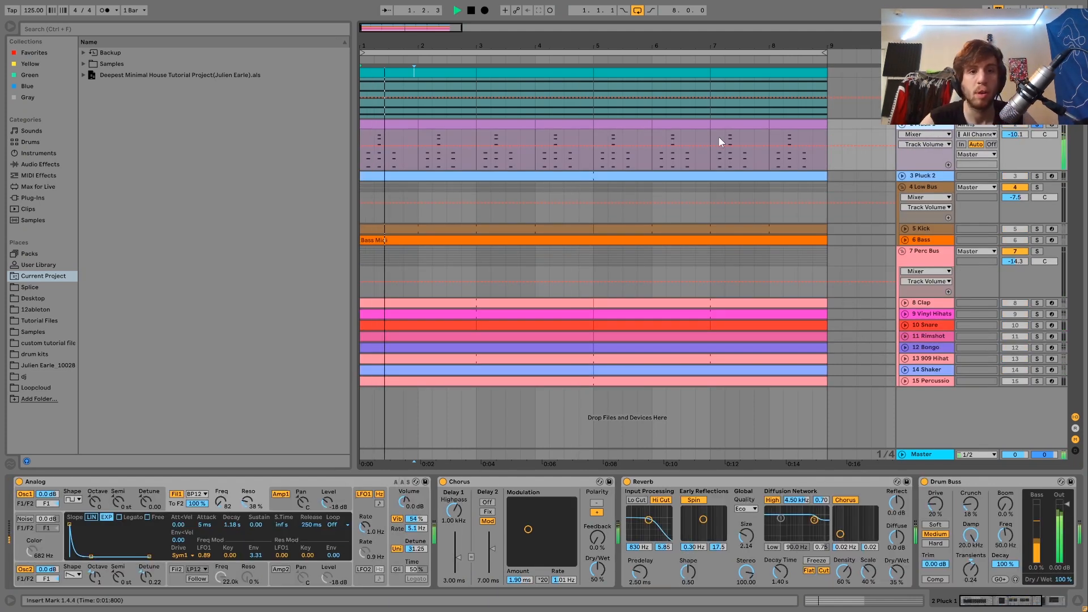
# Open the Pluck 1 MIDI clip and examine its three chord stabs, including the upper notes of the middle one.
pyautogui.doubleClick(398, 120)
pyautogui.press('space')
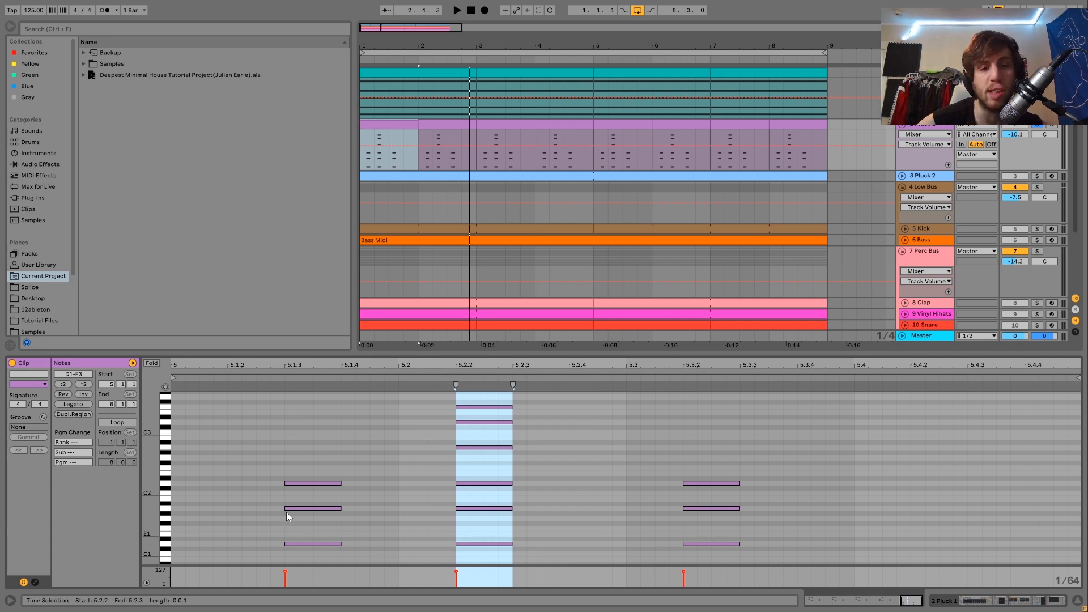
pyautogui.moveTo(151, 497); pyautogui.dragTo(322, 485)
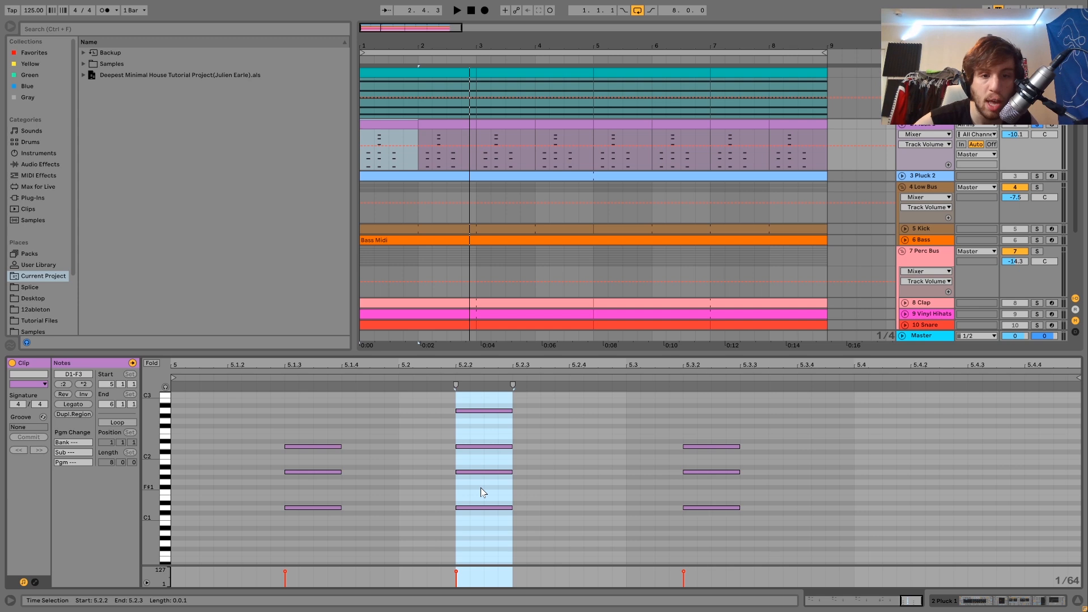
pyautogui.scroll(2, 481, 488)
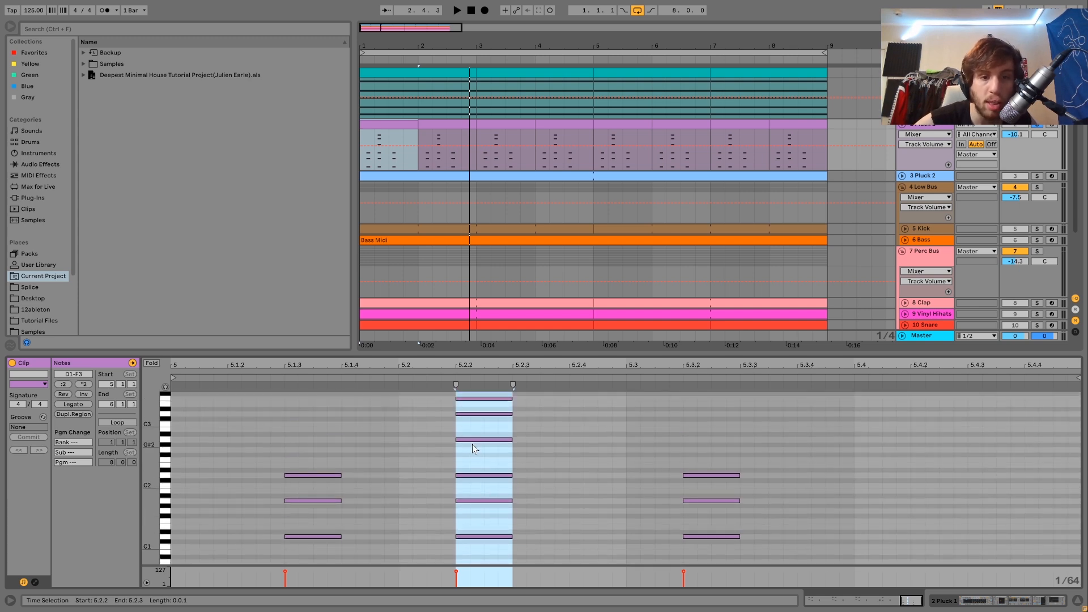
pyautogui.scroll(2, 472, 444)
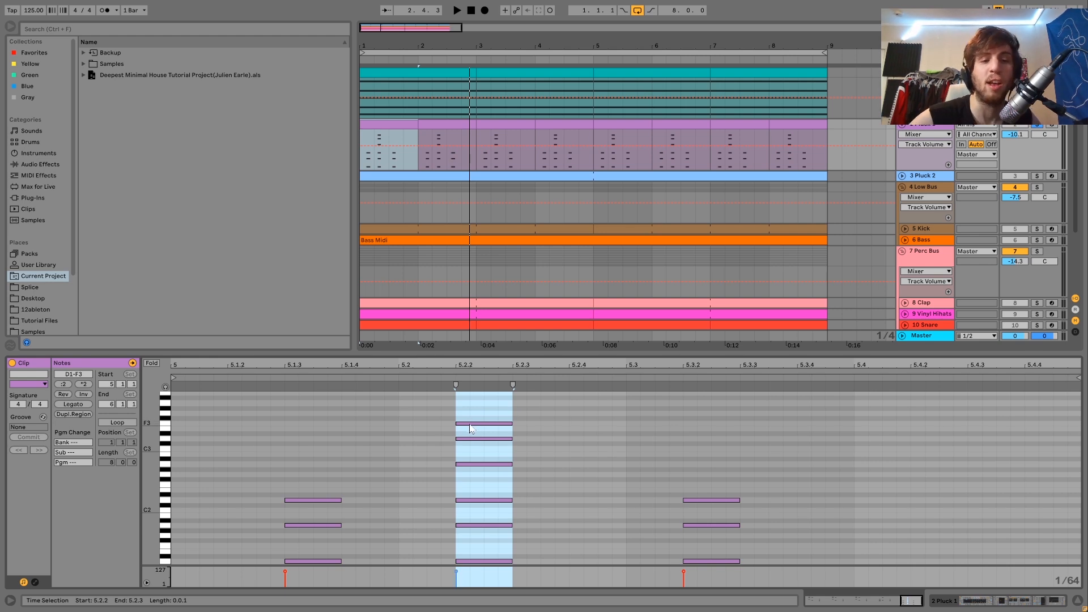
# Play the soloed Pluck 1 chord pattern twice from the start of the arrangement.
pyautogui.press('space')
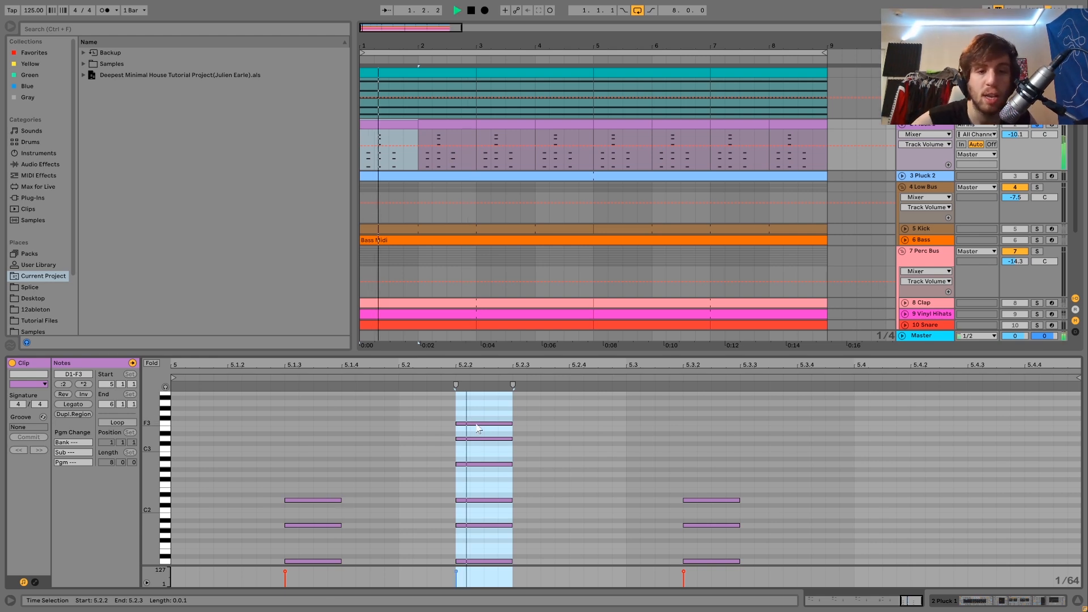
pyautogui.press('space')
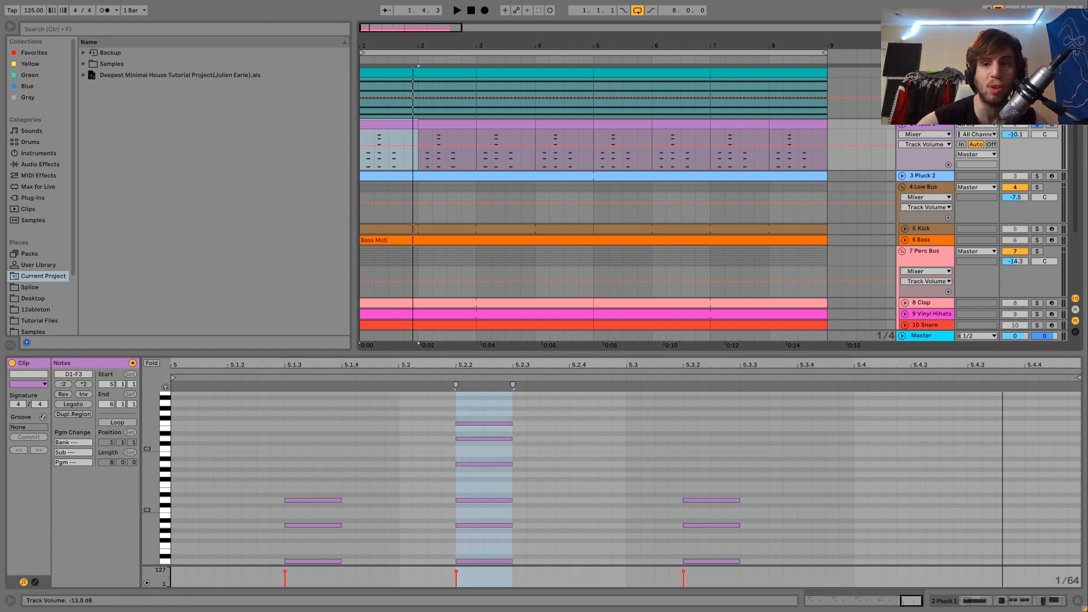
pyautogui.press('space')
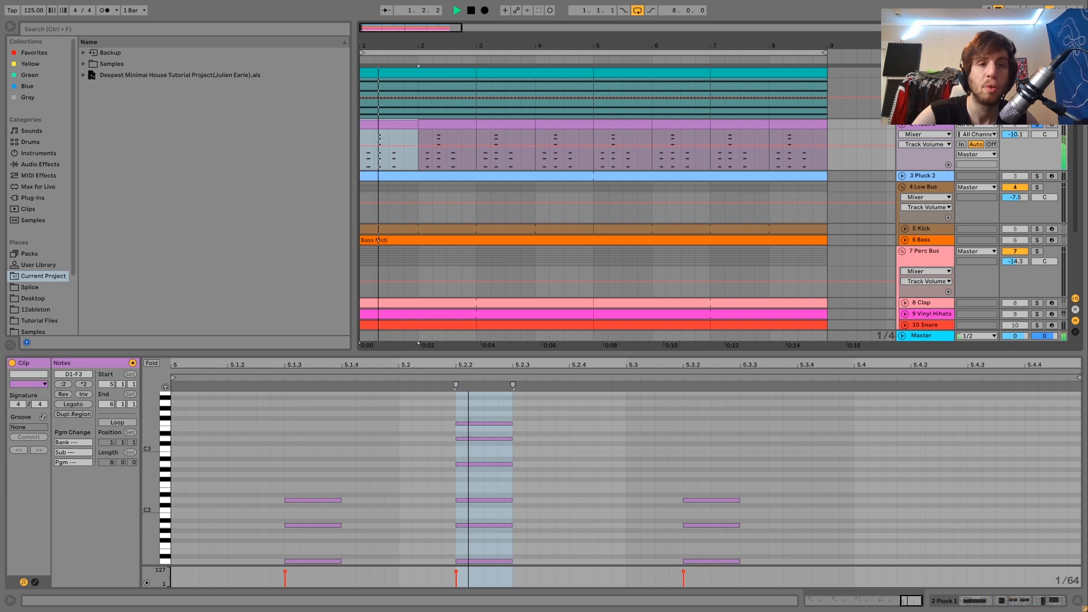
pyautogui.press('space')
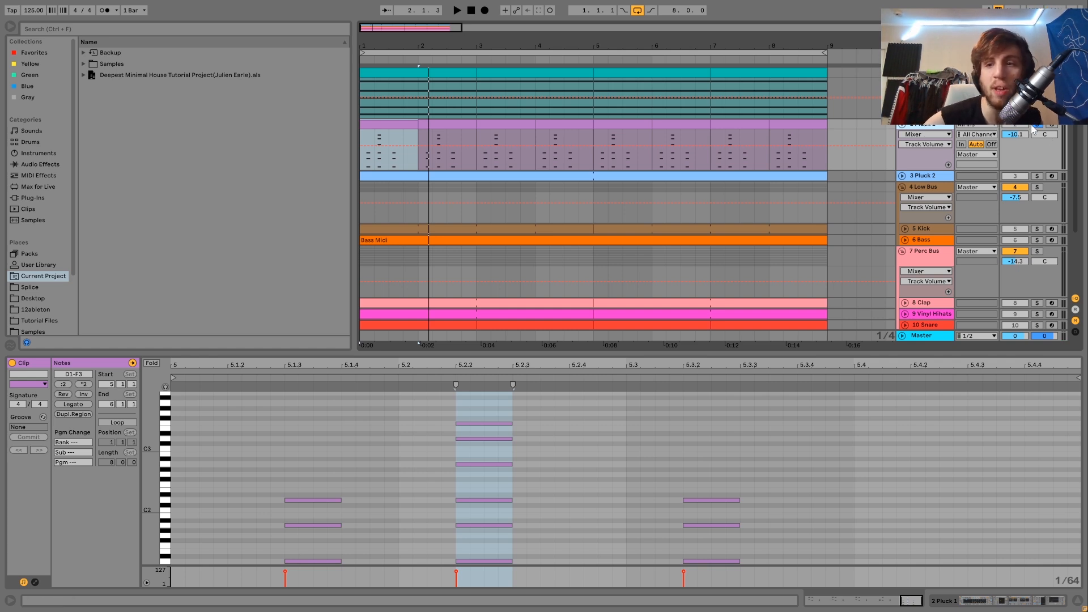
# Unsolo Pluck 1, play it within the full mix, and bring its device chain back into view.
pyautogui.click(1036, 125)
pyautogui.press('space')
pyautogui.click(935, 126)
pyautogui.press('space')
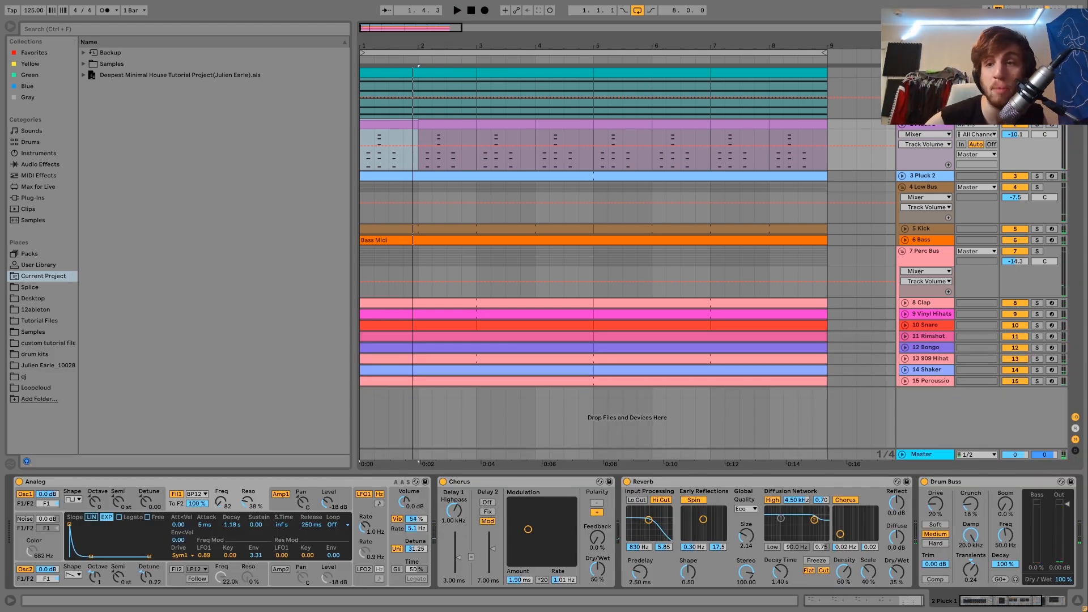
# Solo Pluck 1 again, play it, and show the Amp1 envelope settings of its Analog synth.
pyautogui.click(1037, 124)
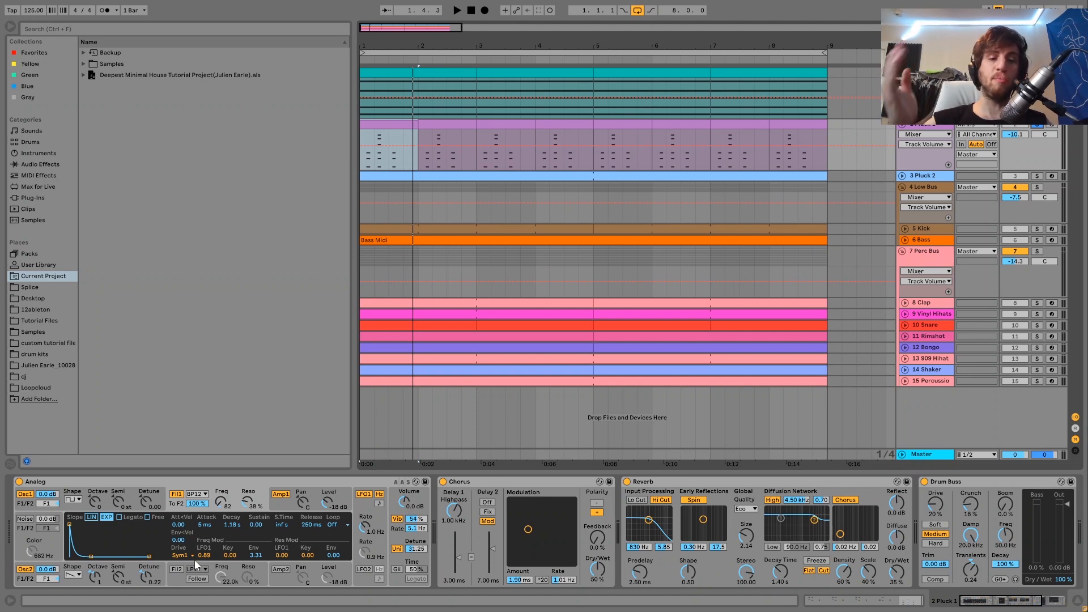
pyautogui.press('space')
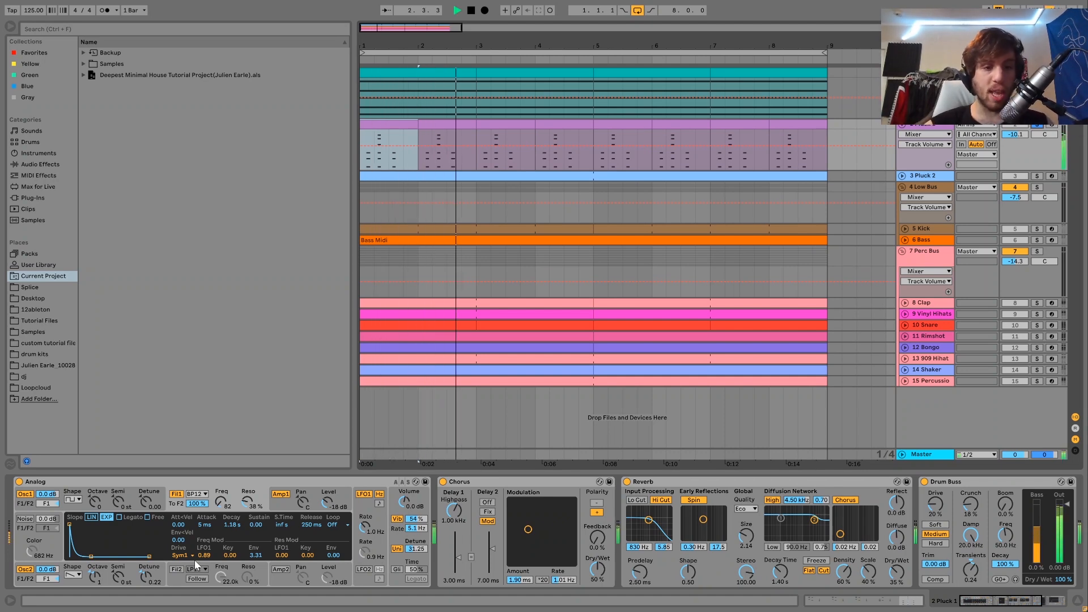
pyautogui.click(280, 504)
pyautogui.press('space')
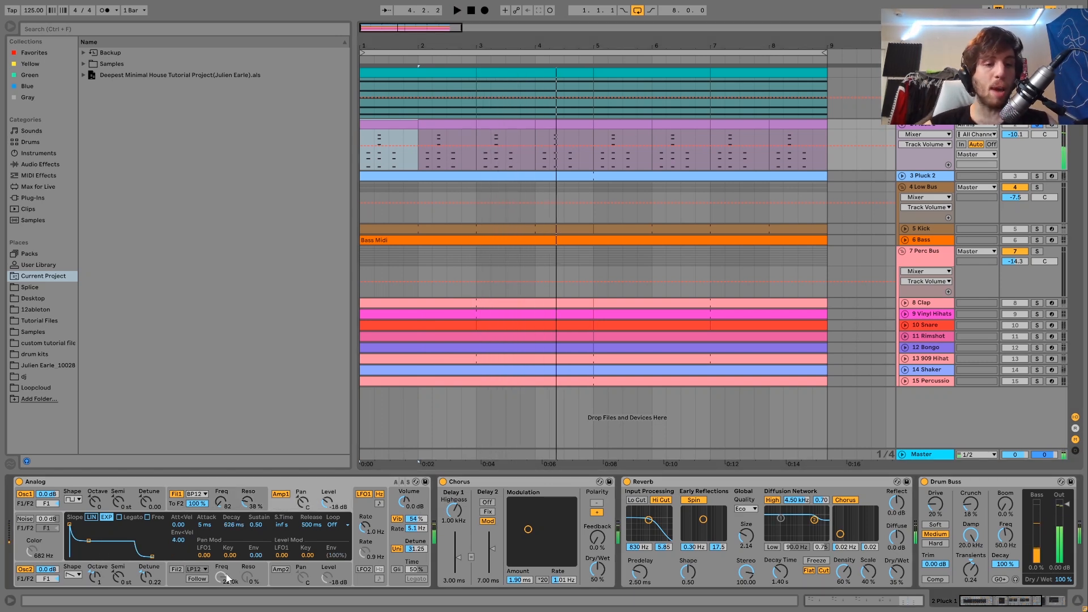
# Show Analog's vibrato and unison settings, audition the pluck, and examine its effects through to the Auto Filter.
pyautogui.click(395, 536)
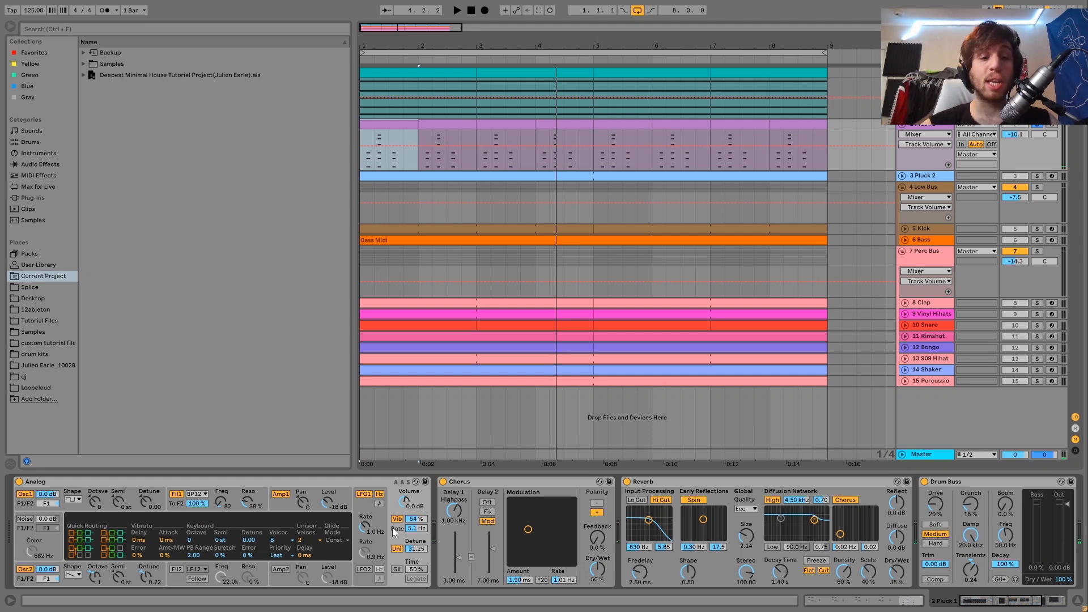
pyautogui.press('space')
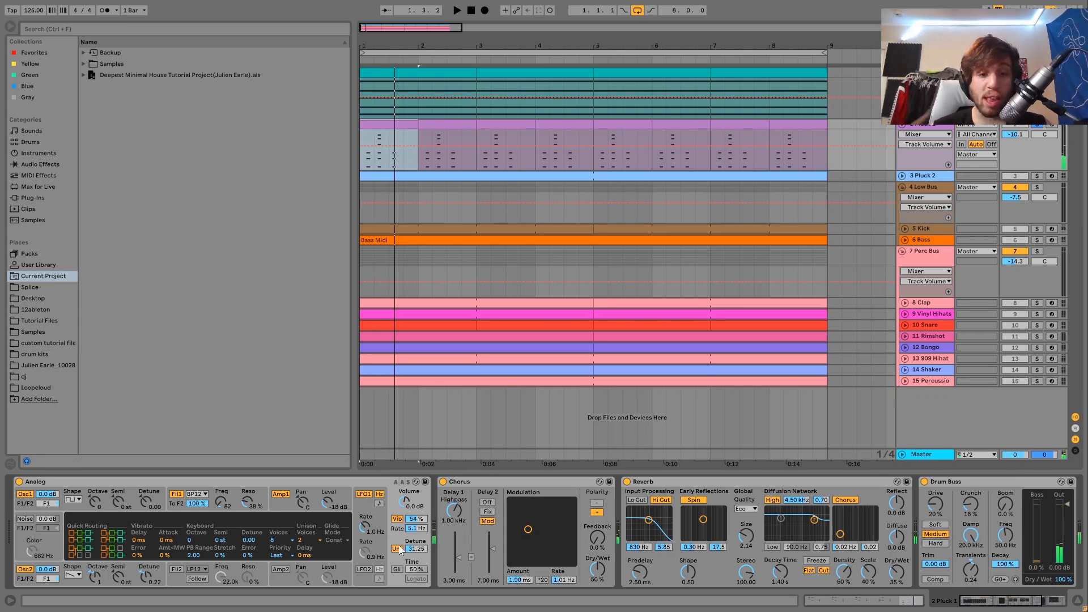
pyautogui.hscroll(5, 399, 547)
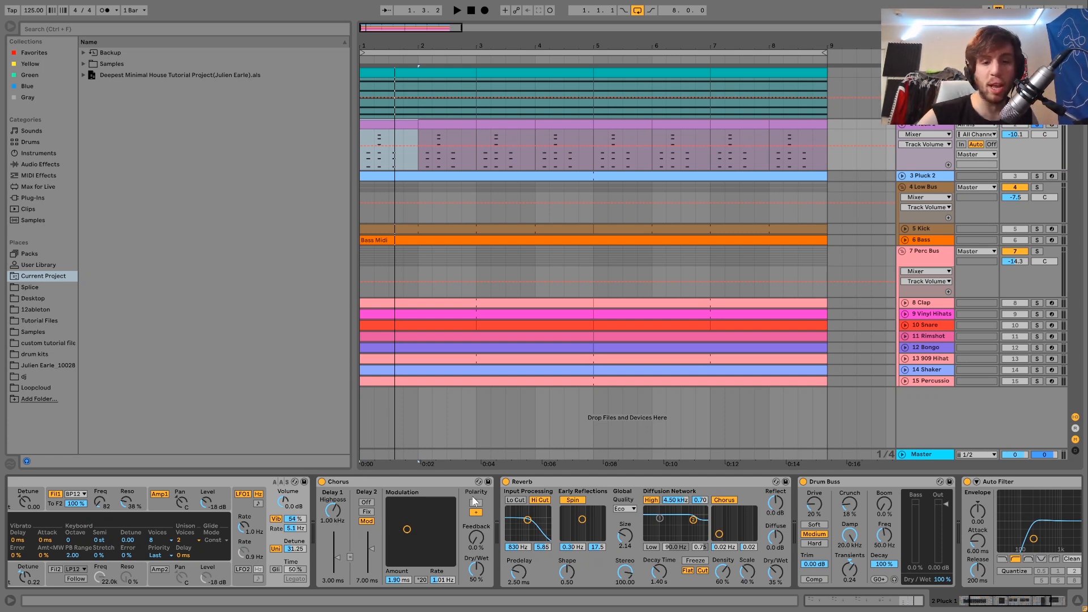
pyautogui.hscroll(3, 598, 501)
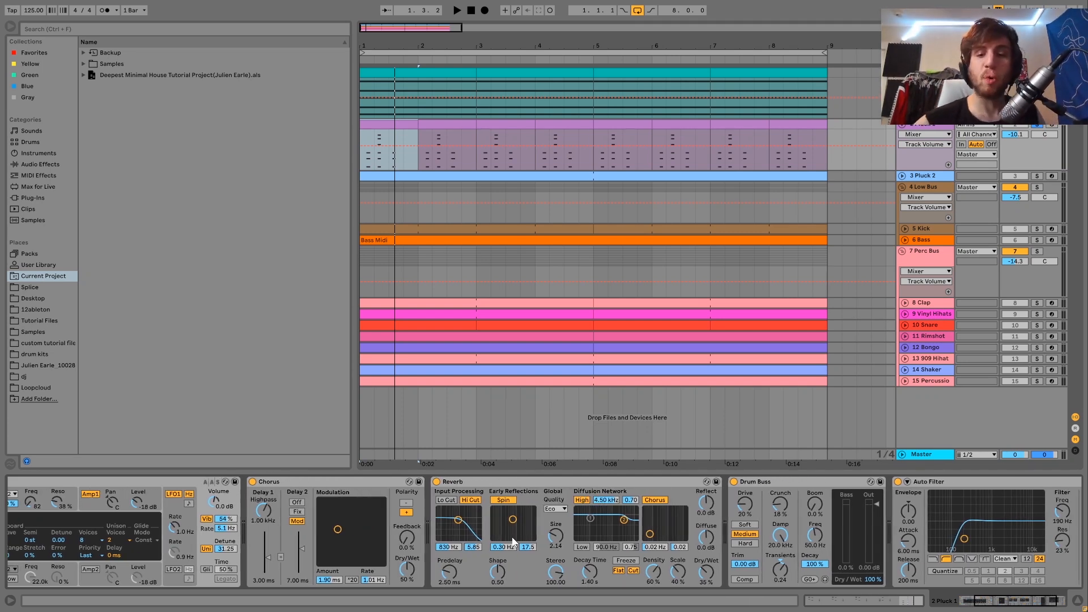
pyautogui.hscroll(5, 724, 490)
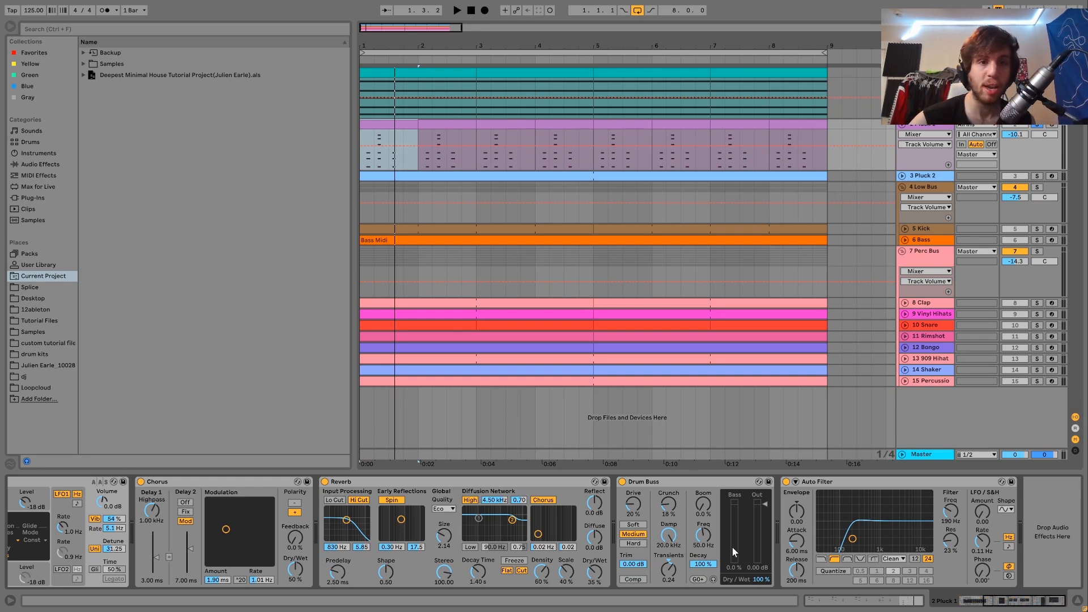
# Solo and unfold the Pluck 2 track, show its device chain, and start playback.
pyautogui.click(1037, 176)
pyautogui.click(902, 175)
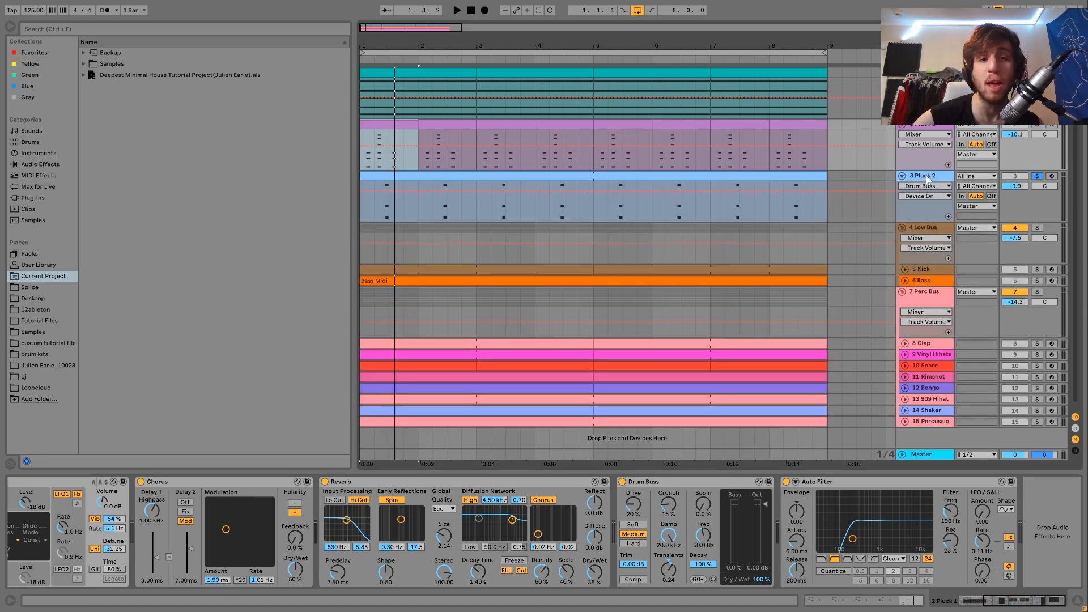
pyautogui.click(928, 178)
pyautogui.press('space')
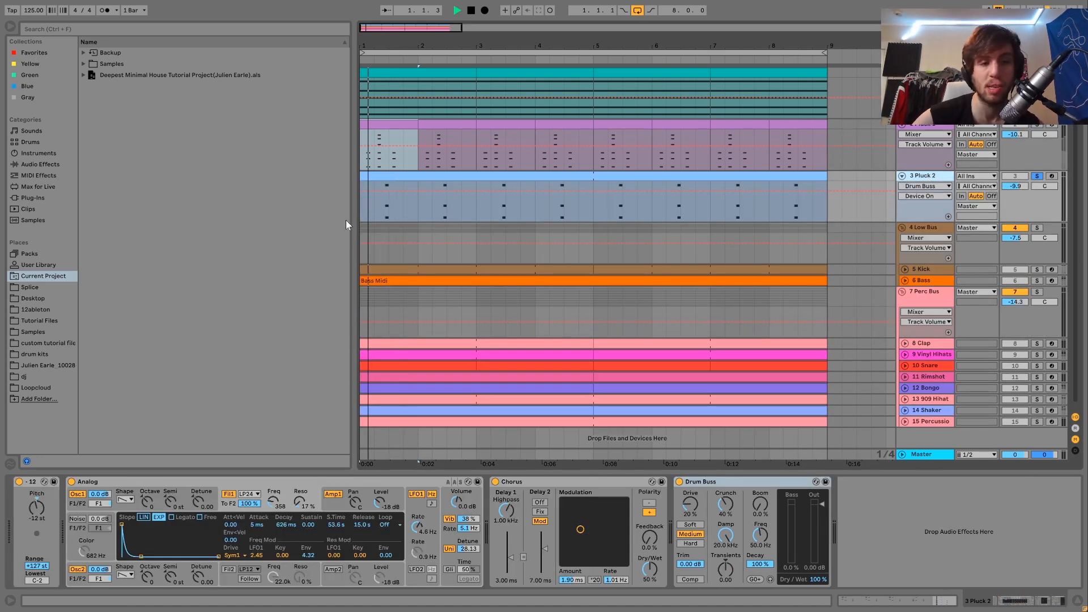
# Open the Pluck 2 MIDI clip, listen to it, and examine its repeating F3, A3 and E4 chord notes.
pyautogui.doubleClick(416, 177)
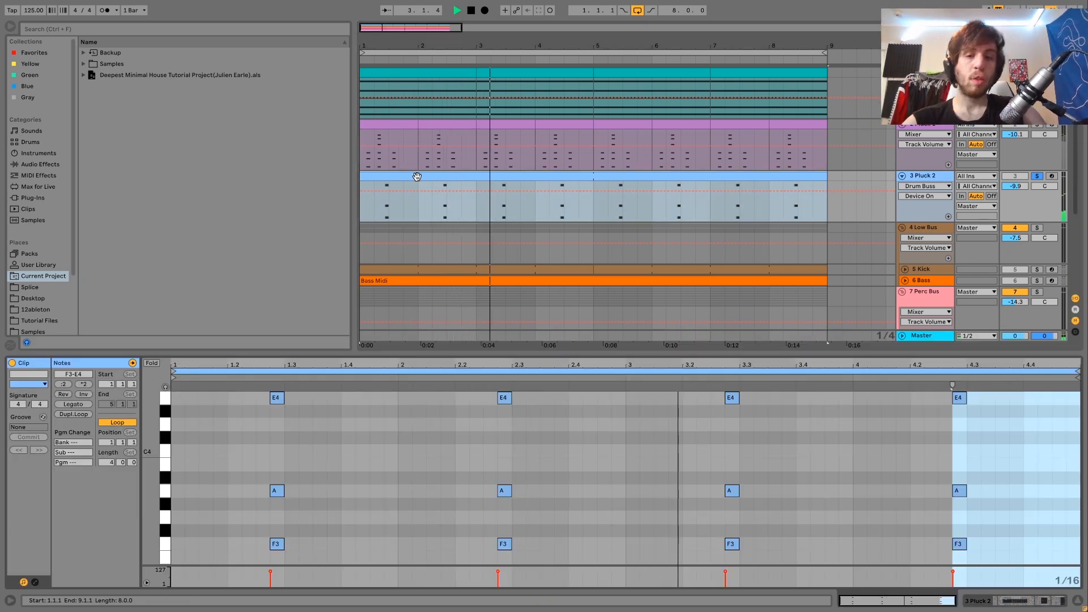
pyautogui.press('space')
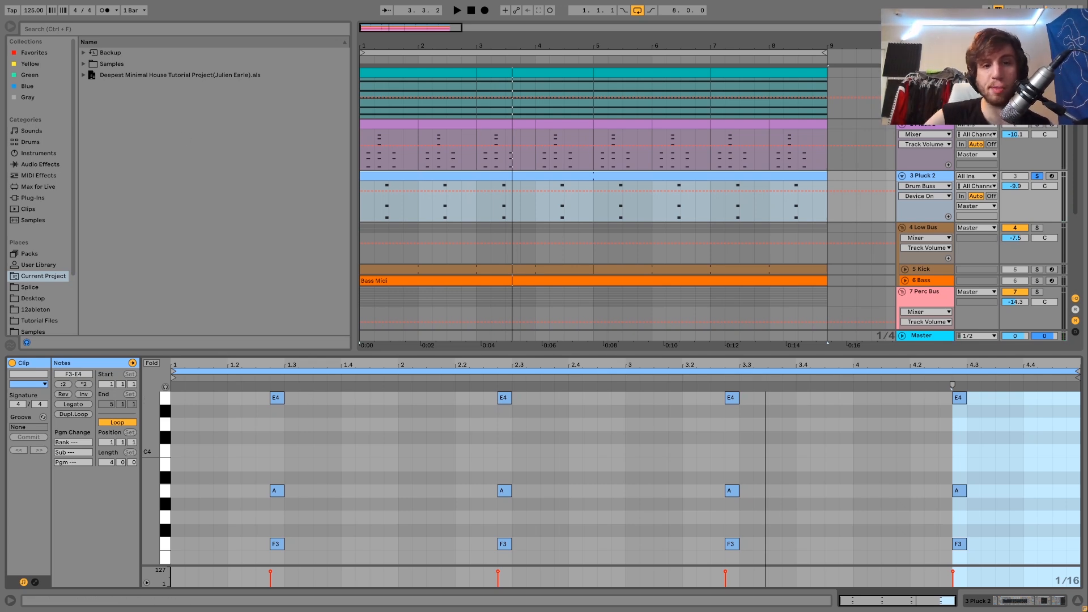
pyautogui.moveTo(150, 498); pyautogui.dragTo(291, 491)
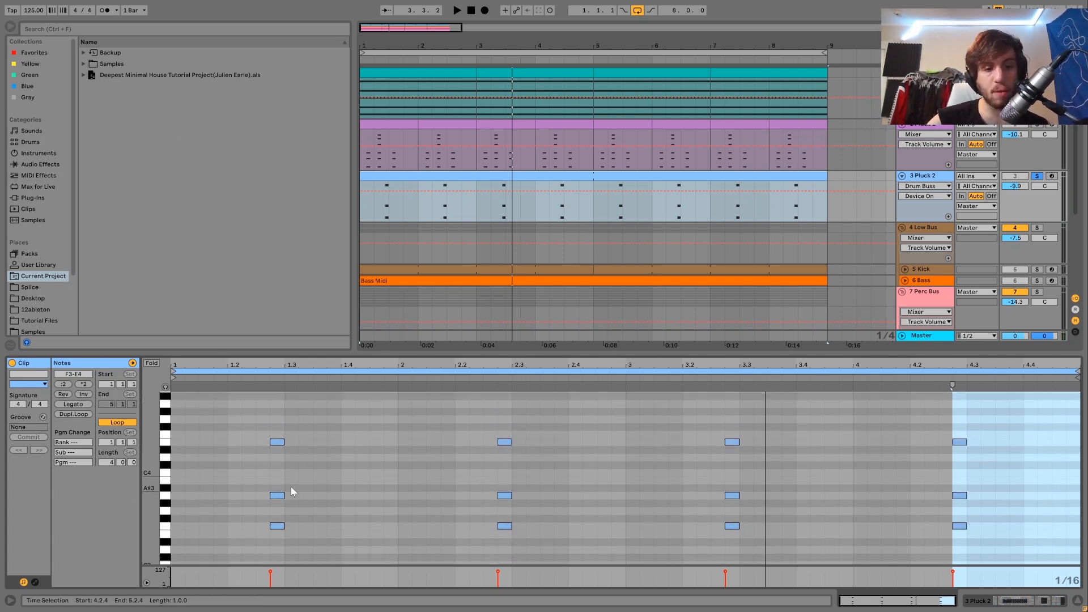
pyautogui.click(280, 526)
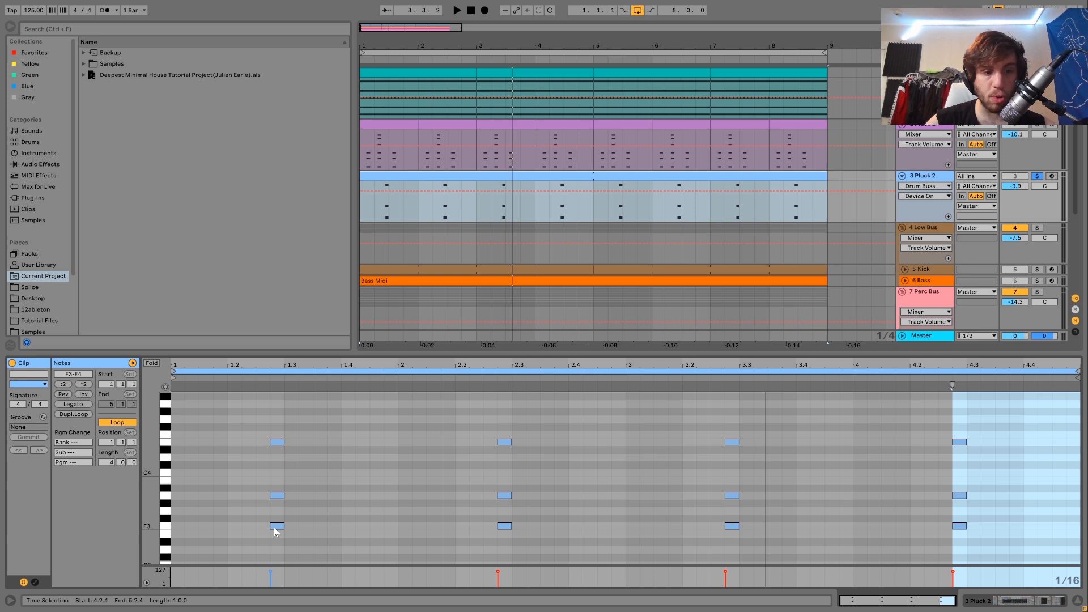
# Select the first chord's A3 and E4 notes in the Pluck 2 clip, try E4 an octave lower and back, and audition the clip.
pyautogui.click(278, 496)
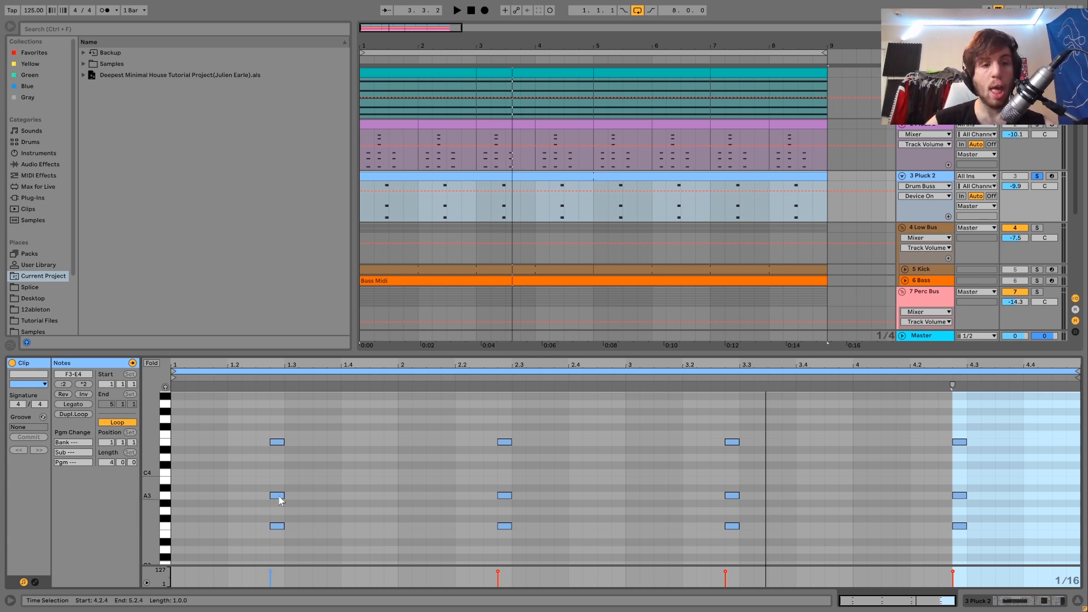
pyautogui.click(277, 443)
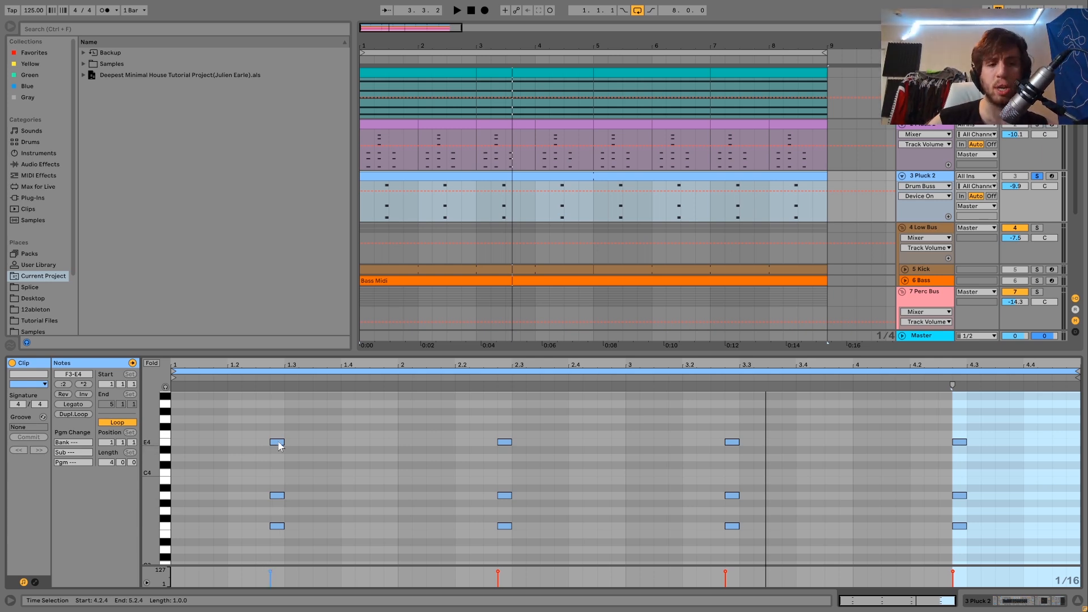
pyautogui.click(278, 443)
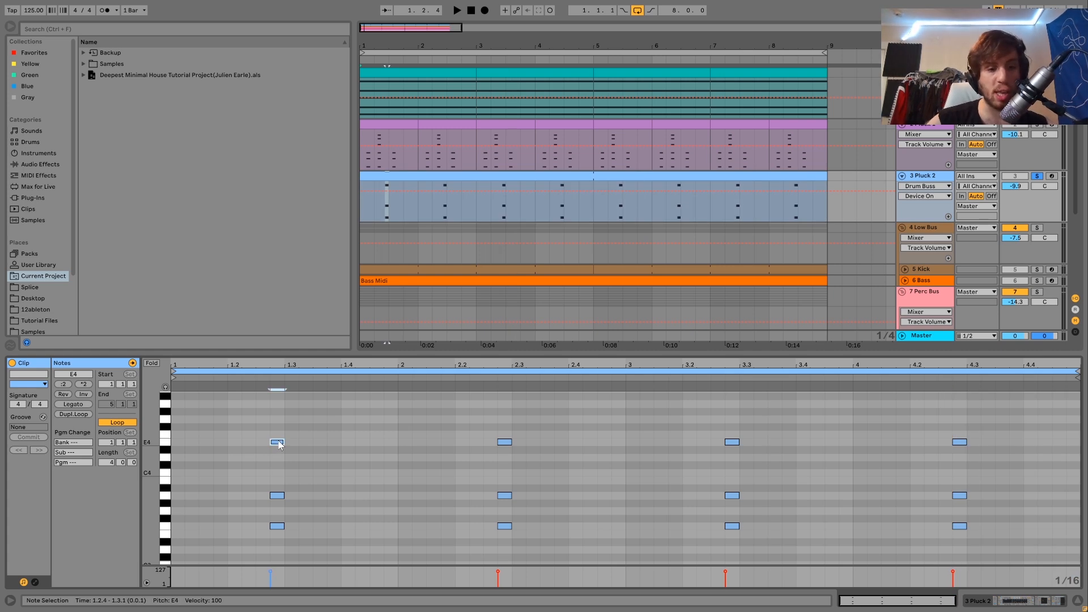
pyautogui.hotkey('shift', 'Down')
pyautogui.hotkey('shift', 'Up')
pyautogui.press('space')
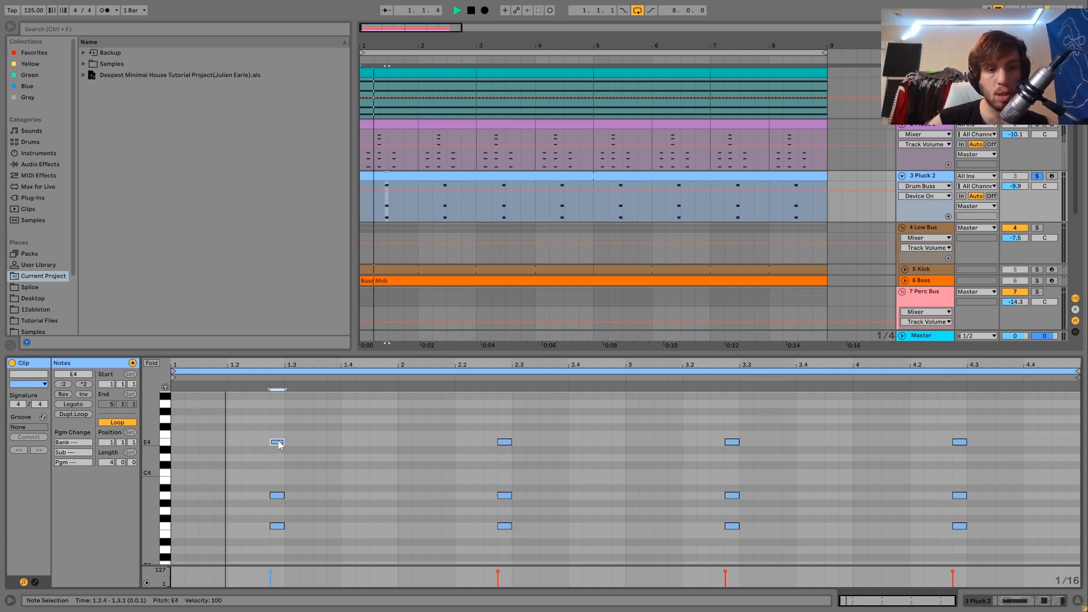
pyautogui.press('space')
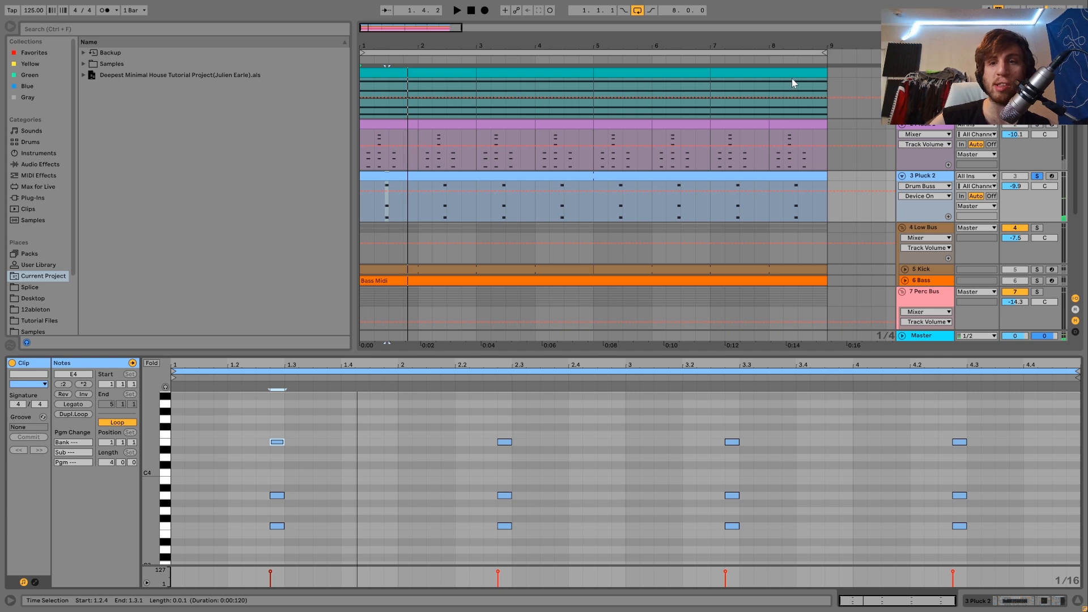
# Compare the Long Chord clip's sustained notes with those of the Pluck 2 clip, and play the soloed Pluck 2.
pyautogui.click(455, 74)
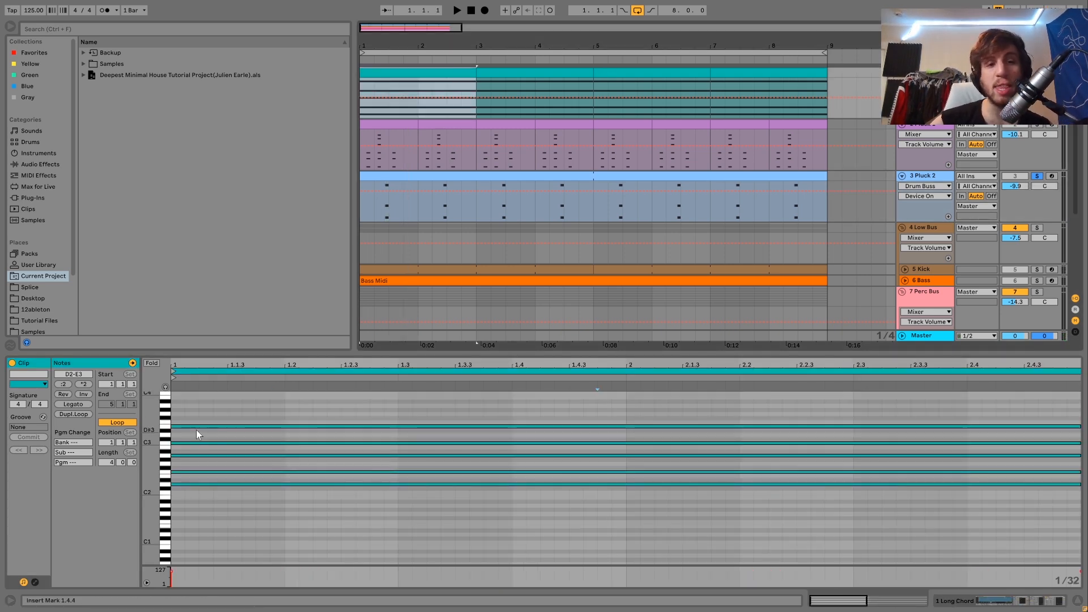
pyautogui.click(388, 176)
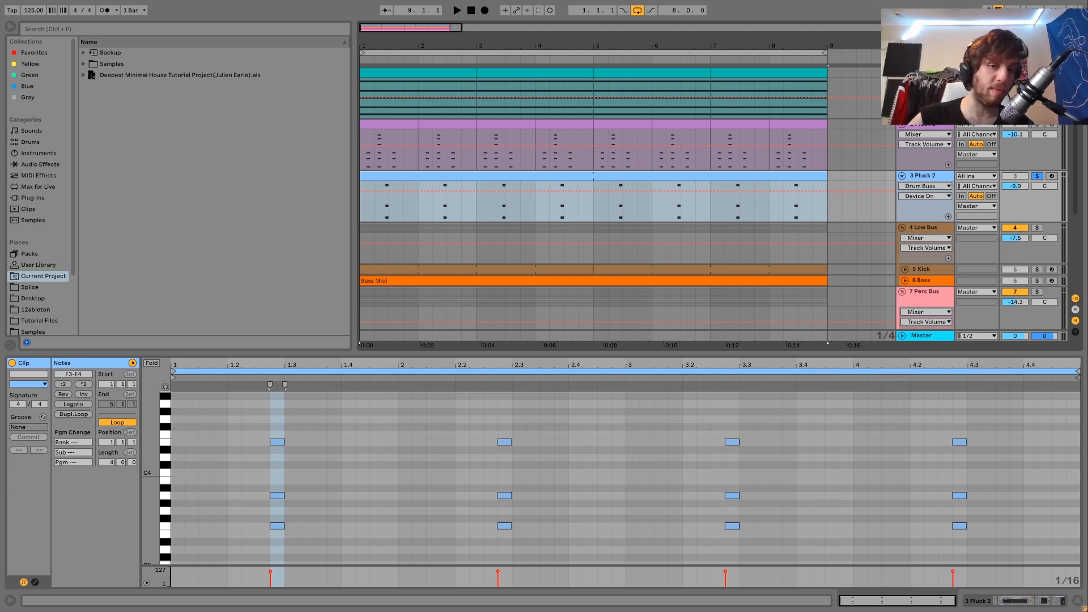
pyautogui.press('space')
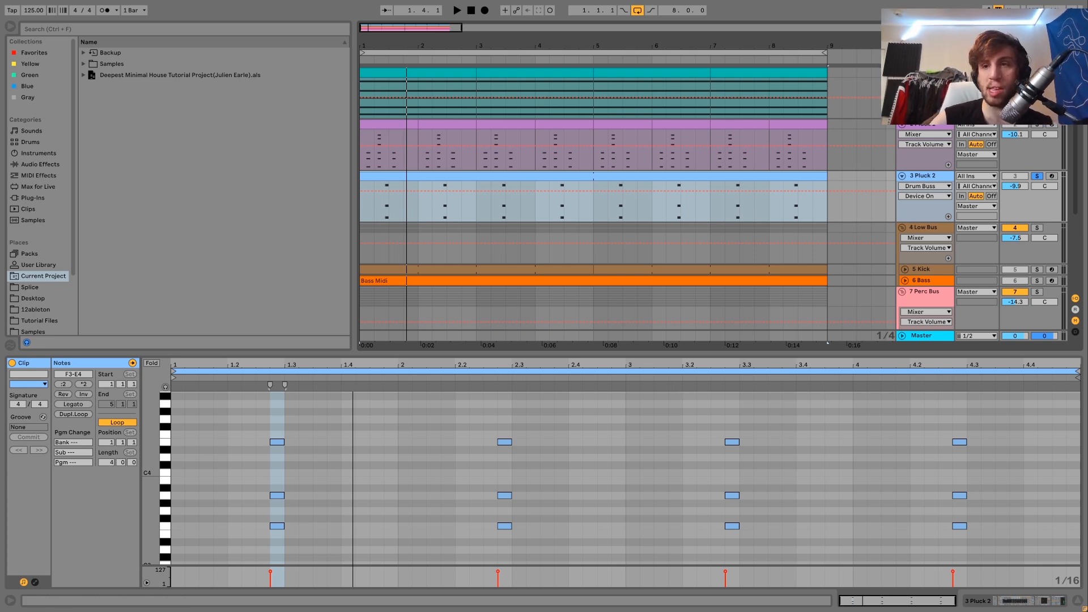
# Play the soloed Pluck 2 track again and switch from its clip notes to its device chain.
pyautogui.click(1036, 176)
pyautogui.press('space')
pyautogui.click(918, 177)
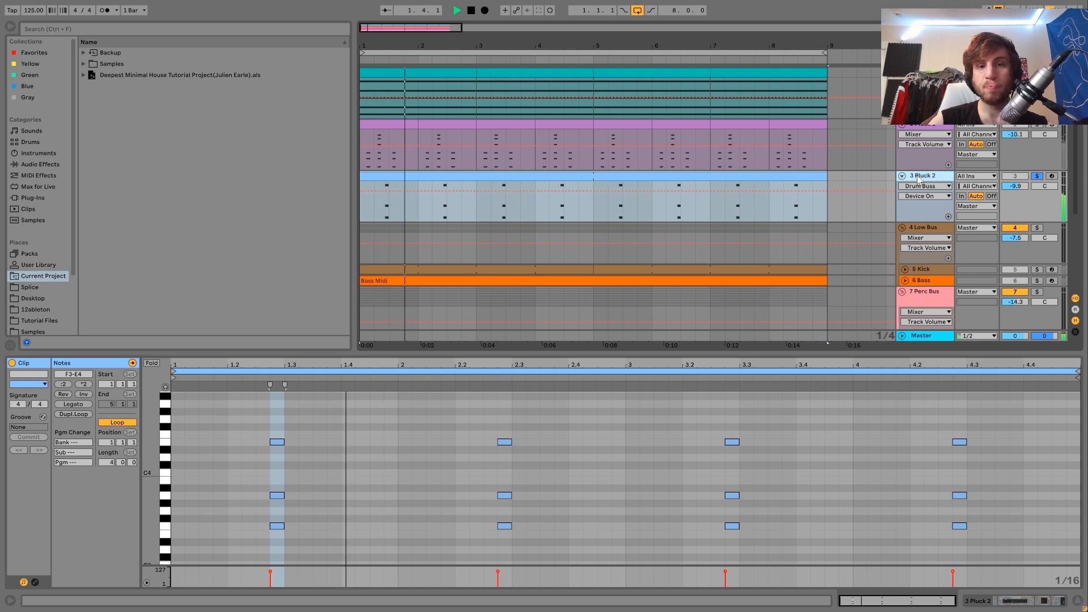
pyautogui.doubleClick(918, 179)
pyautogui.press('space')
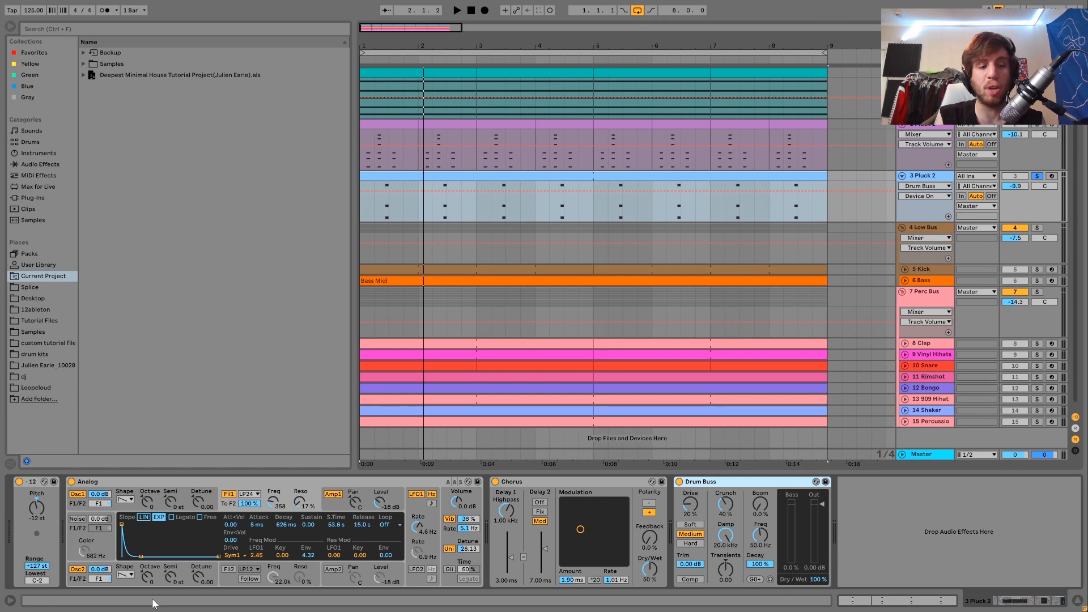
# Show the filter 1 frequency of Pluck 2's Analog synth and compare its device chain with Pluck 1's.
pyautogui.click(273, 501)
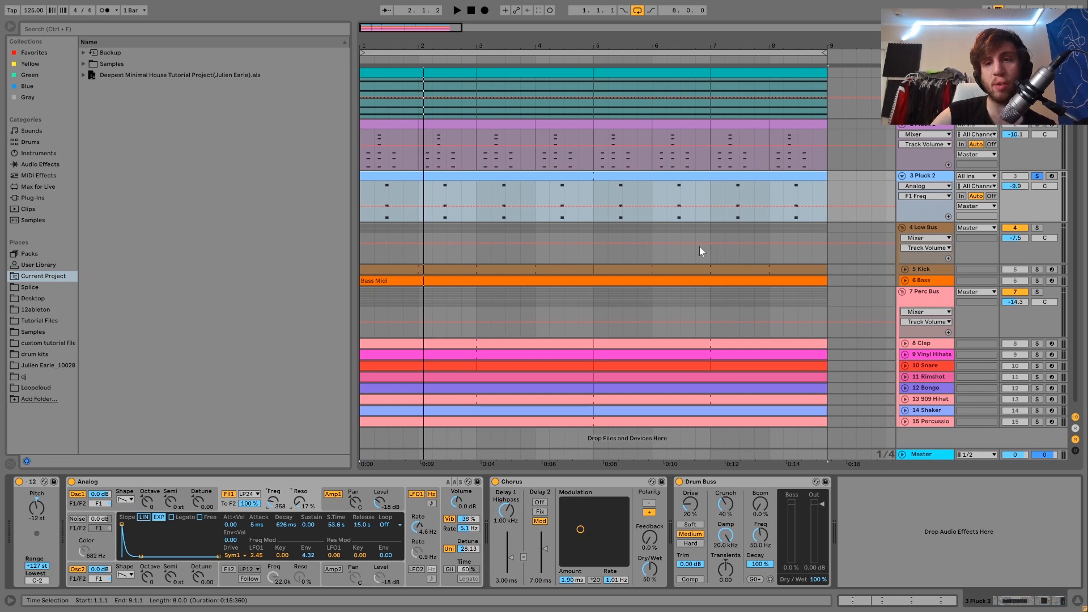
pyautogui.click(927, 151)
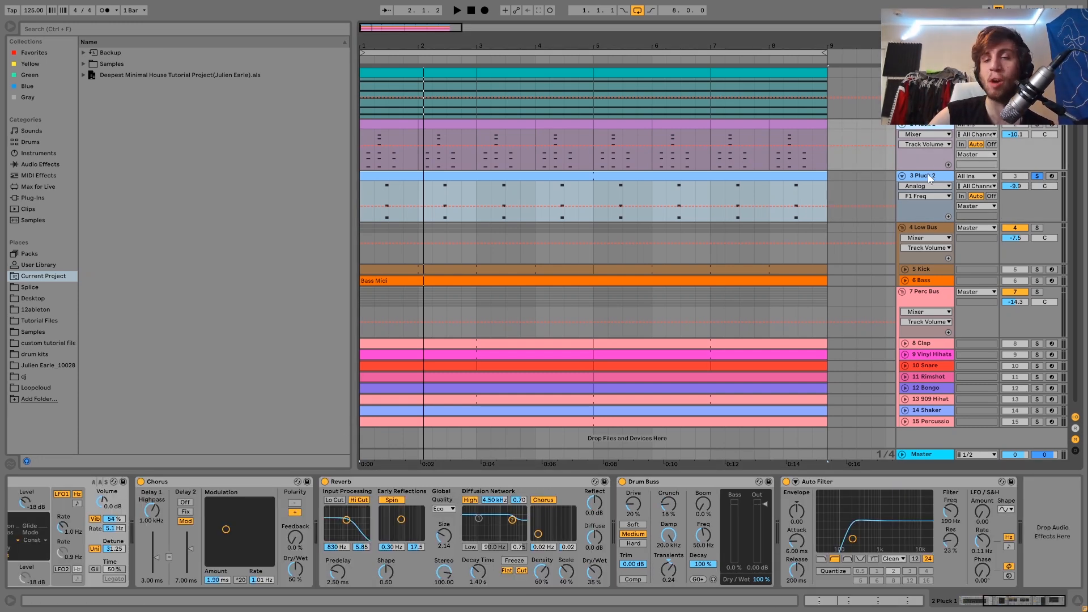
pyautogui.click(927, 178)
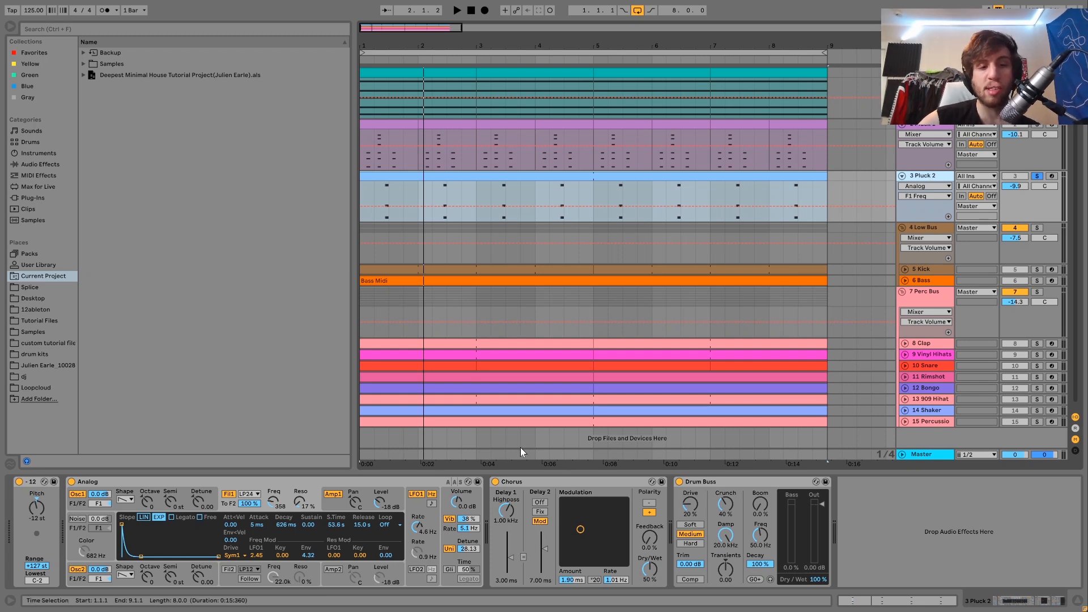
# Audition the soloed Pluck 2 and examine Analog's filter resonance and envelope modulation settings.
pyautogui.press('space')
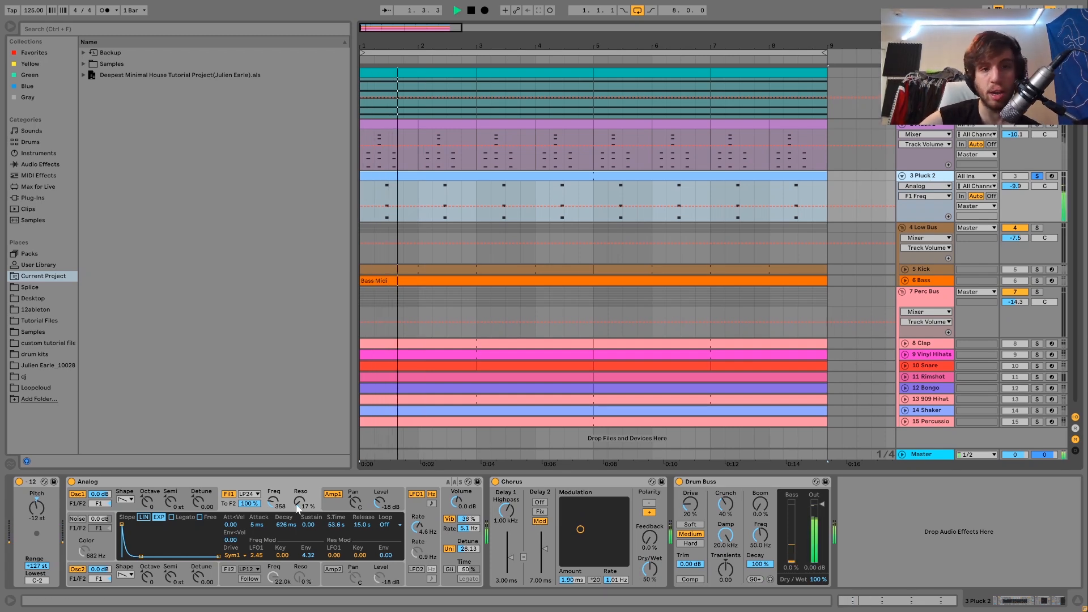
pyautogui.press('space')
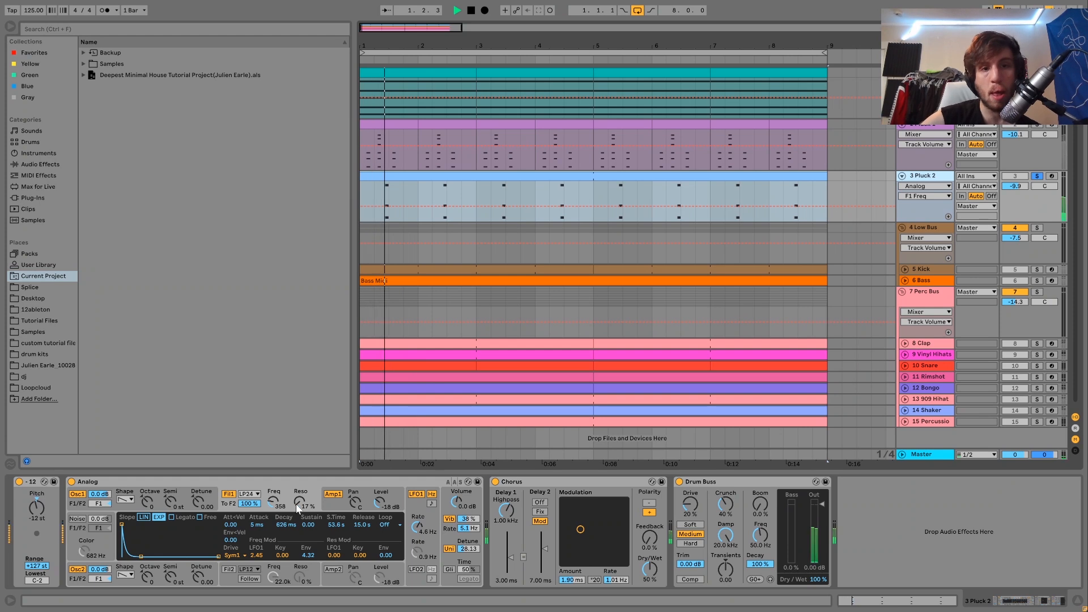
pyautogui.press('space')
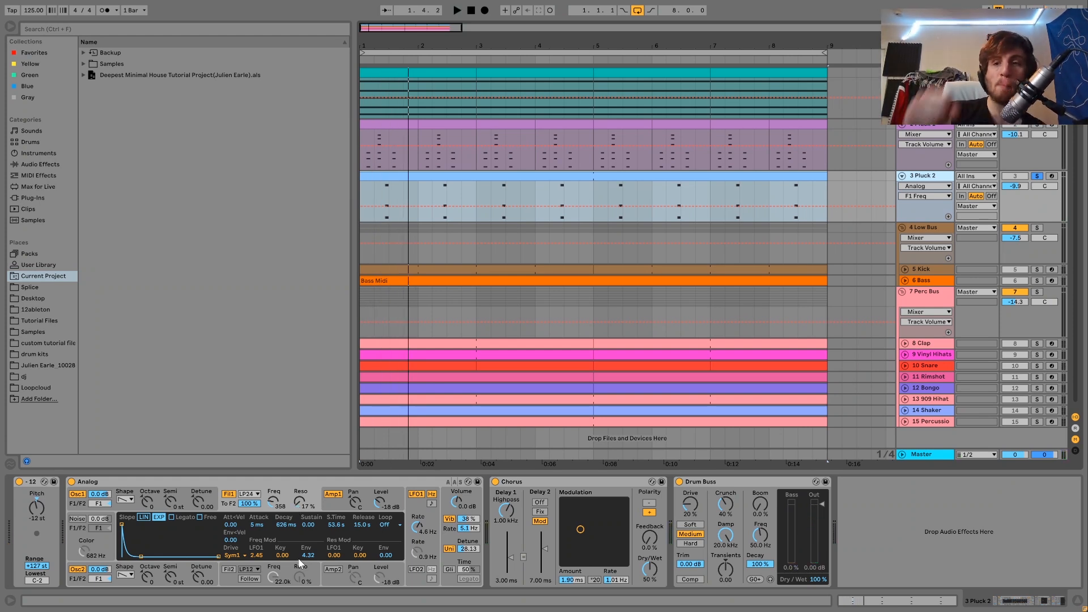
# Unsolo Pluck 2 and play the full mix several times from the start.
pyautogui.click(1037, 177)
pyautogui.press('space')
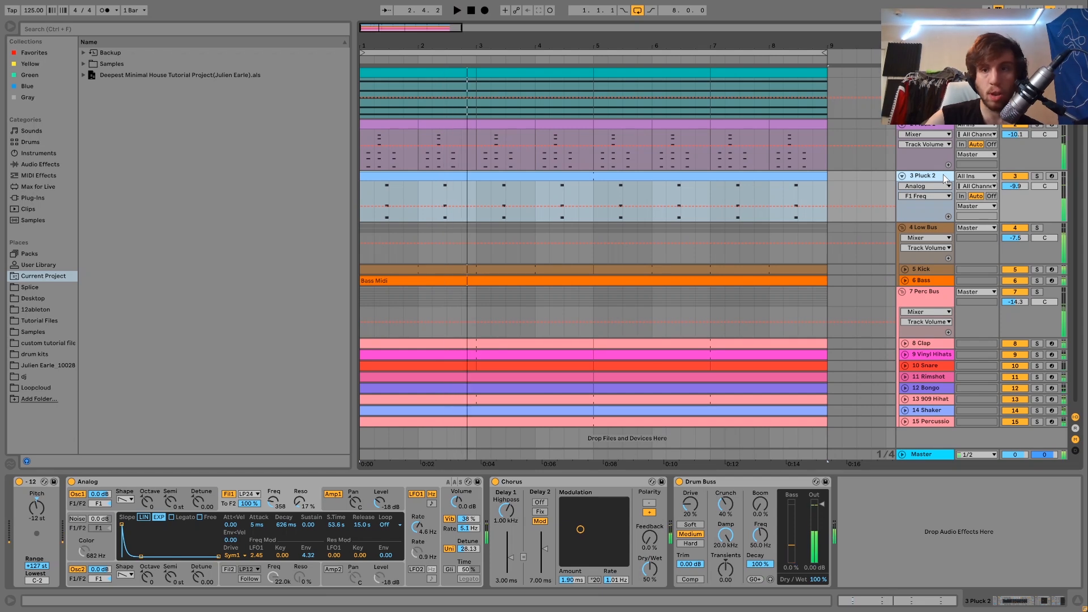
pyautogui.press('space')
pyautogui.press('space')
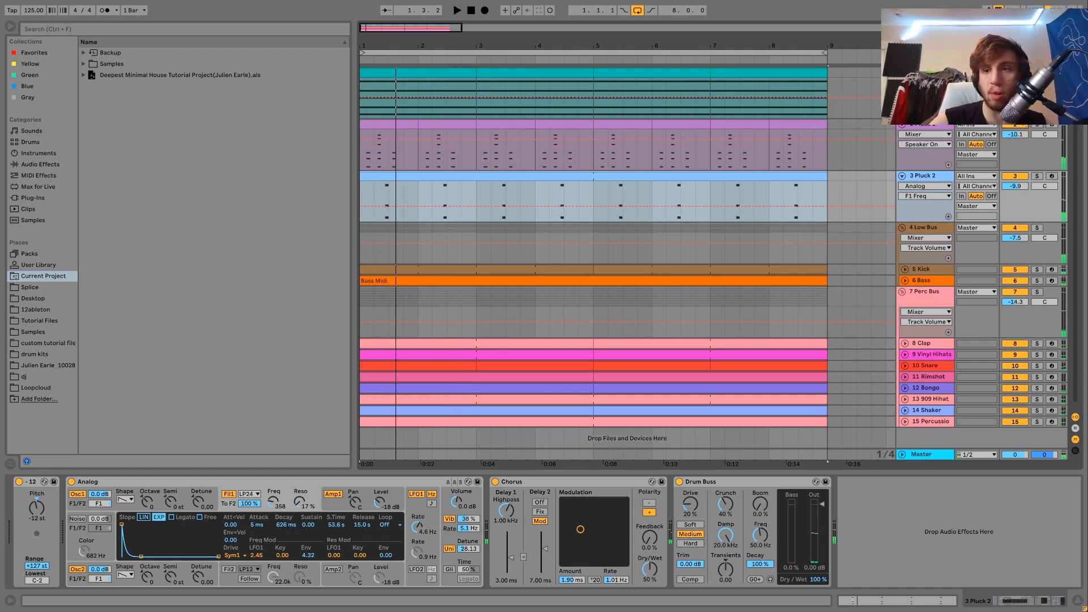
pyautogui.press('space')
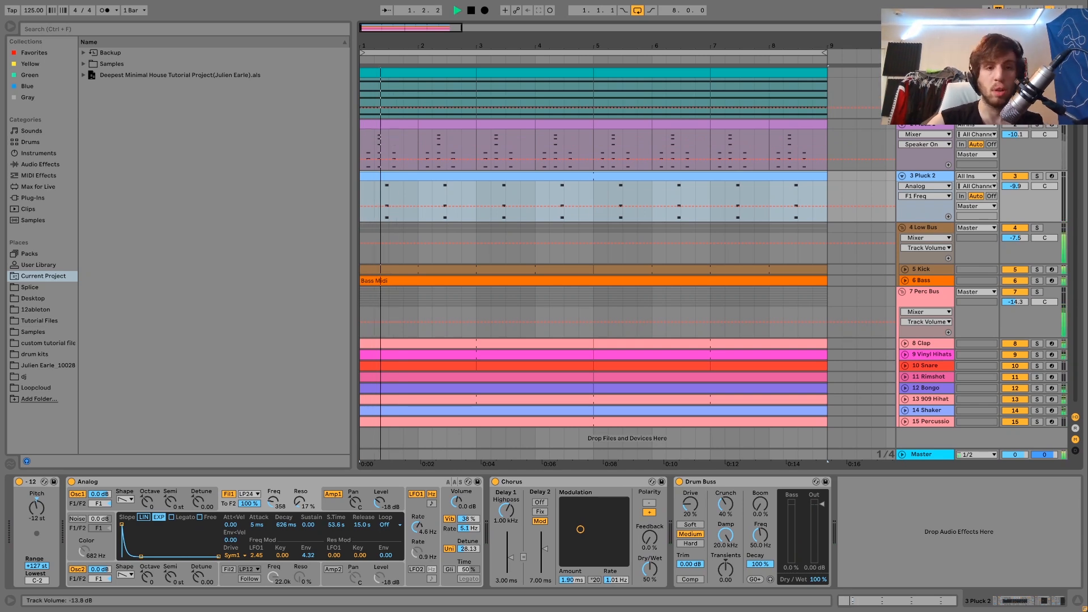
pyautogui.press('space')
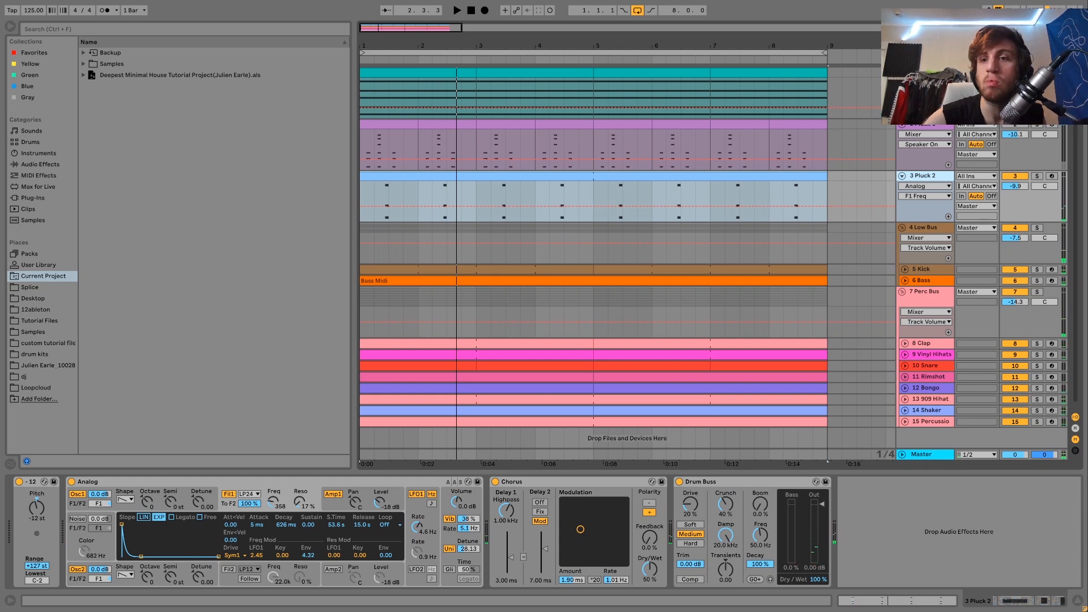
# Play the full mix again and examine Pluck 2's Chorus and Drum Buss effects.
pyautogui.press('space')
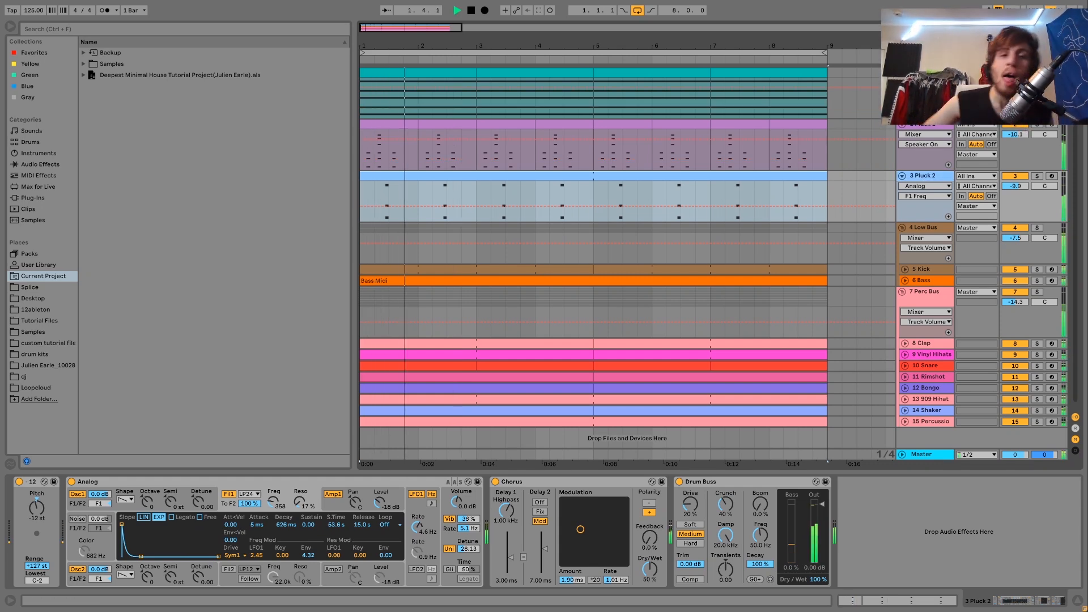
pyautogui.press('space')
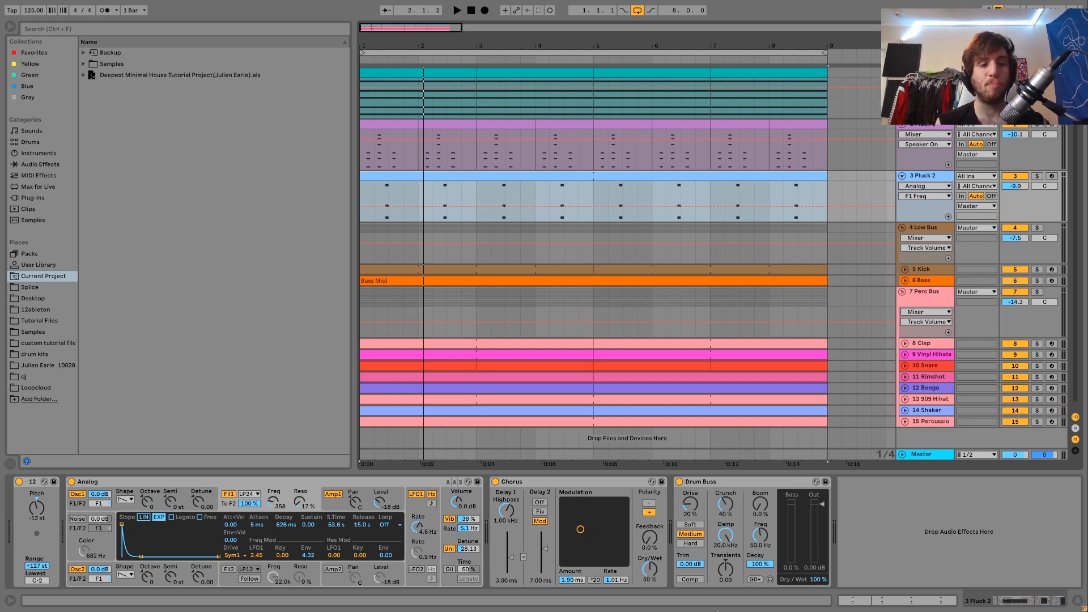
pyautogui.press('space')
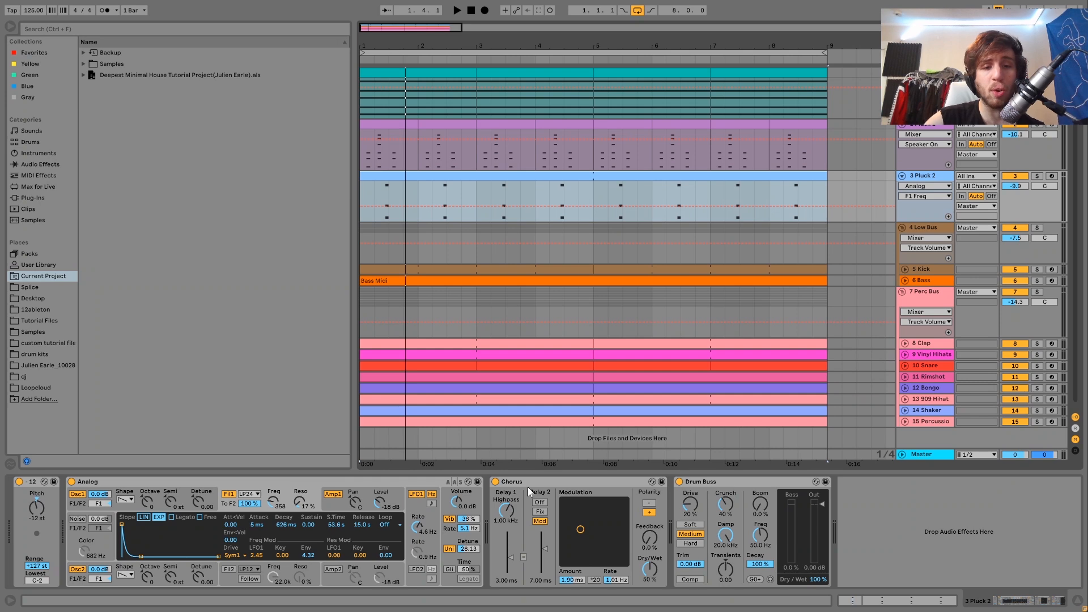
pyautogui.click(556, 481)
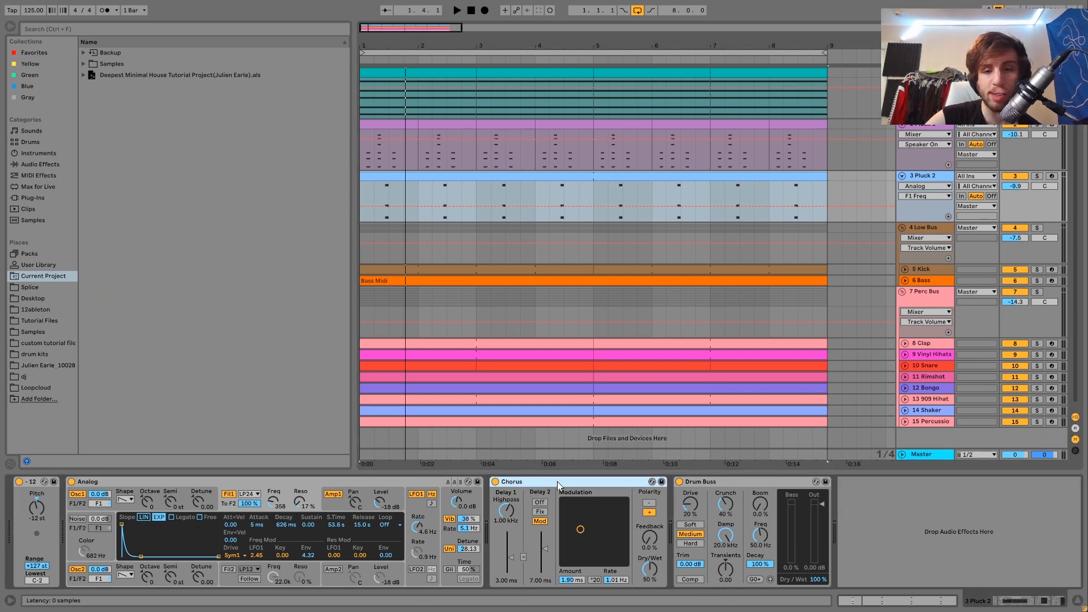
pyautogui.click(718, 482)
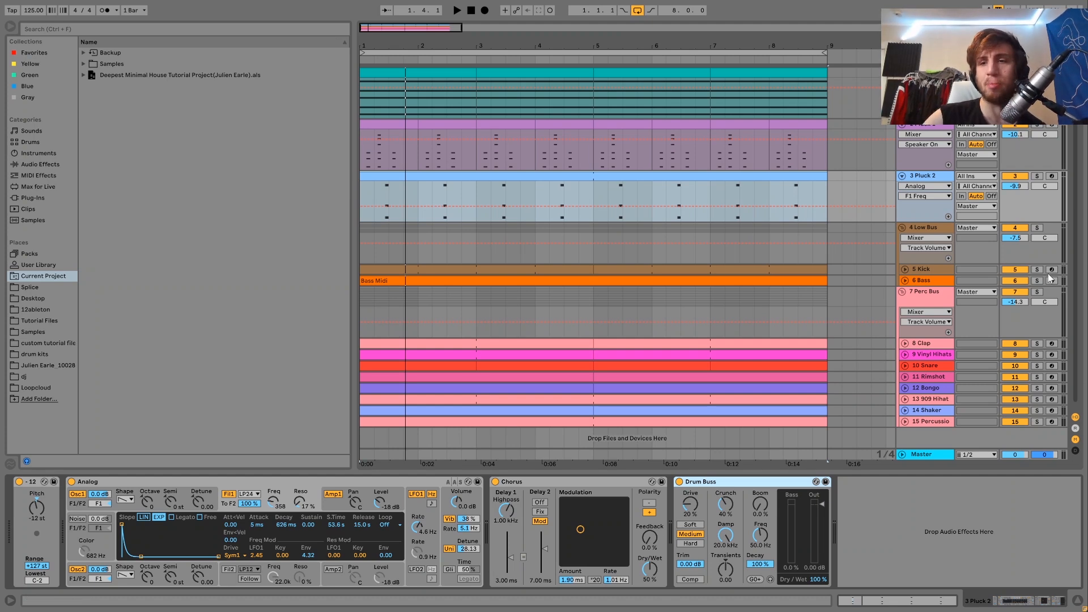
# Solo and unfold the Kick track, show its device chain, and start playback.
pyautogui.click(1036, 270)
pyautogui.click(919, 270)
pyautogui.press('space')
pyautogui.click(904, 269)
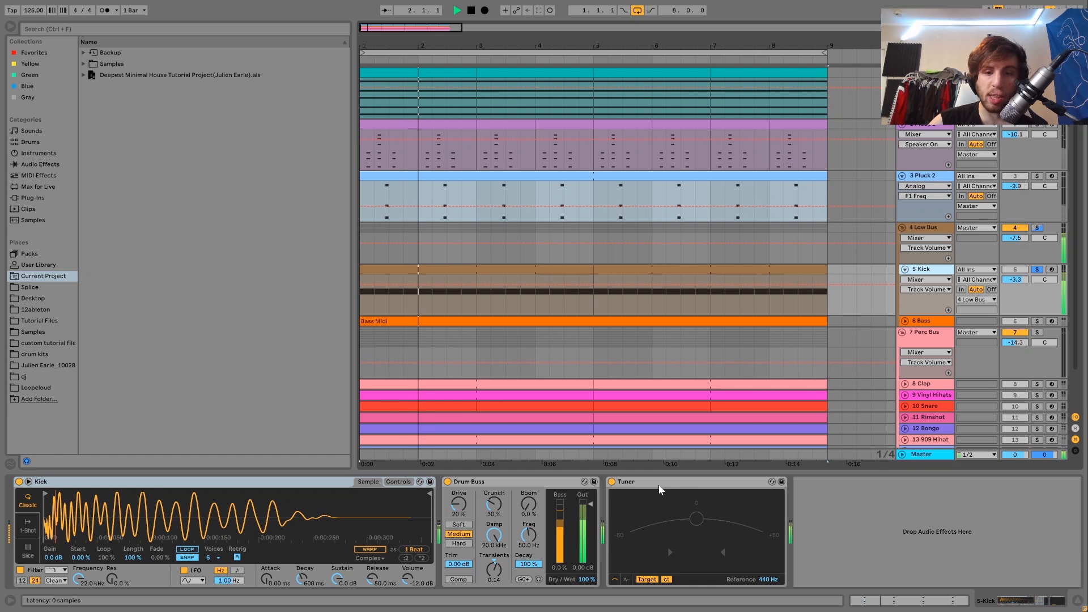
# Delete the Tuner from the Kick track's device chain and stop playback.
pyautogui.press('Delete')
pyautogui.press('space')
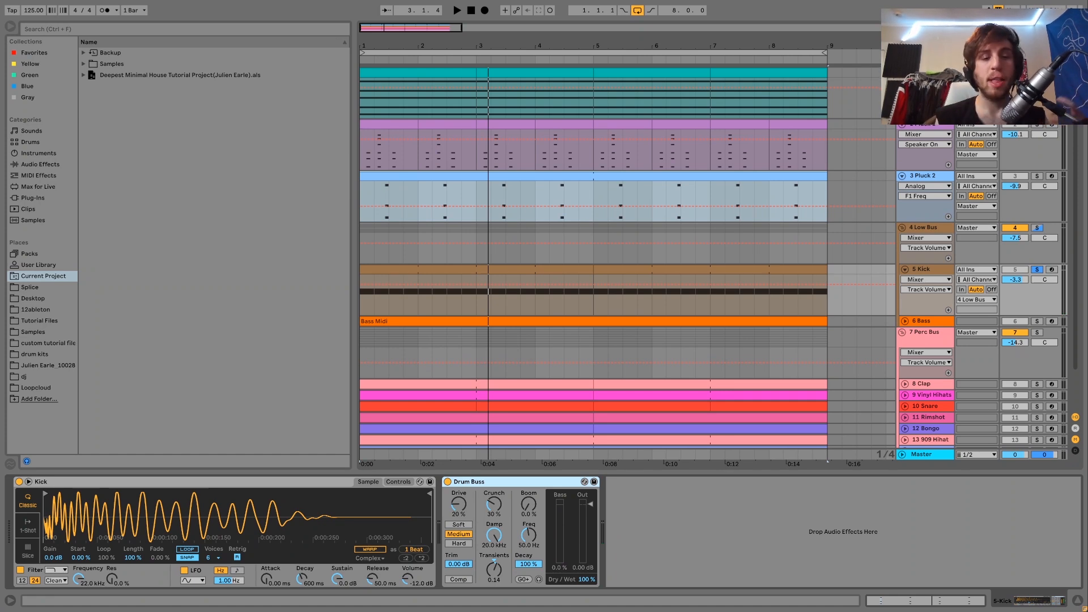
pyautogui.click(658, 485)
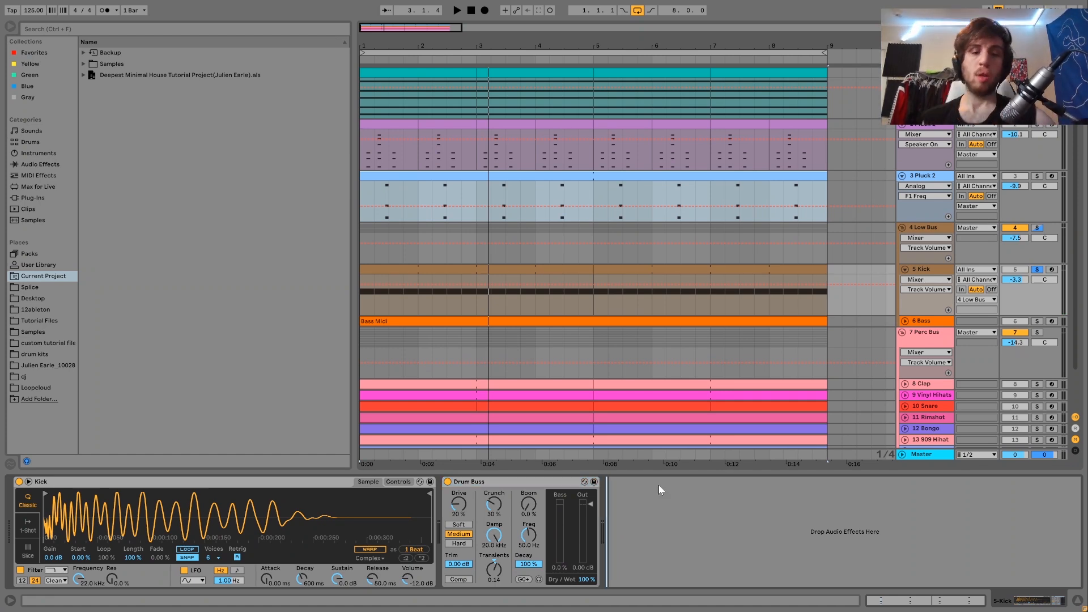
# Audition the soloed Kick repeatedly and examine its sample waveform and Drum Buss settings.
pyautogui.press('space')
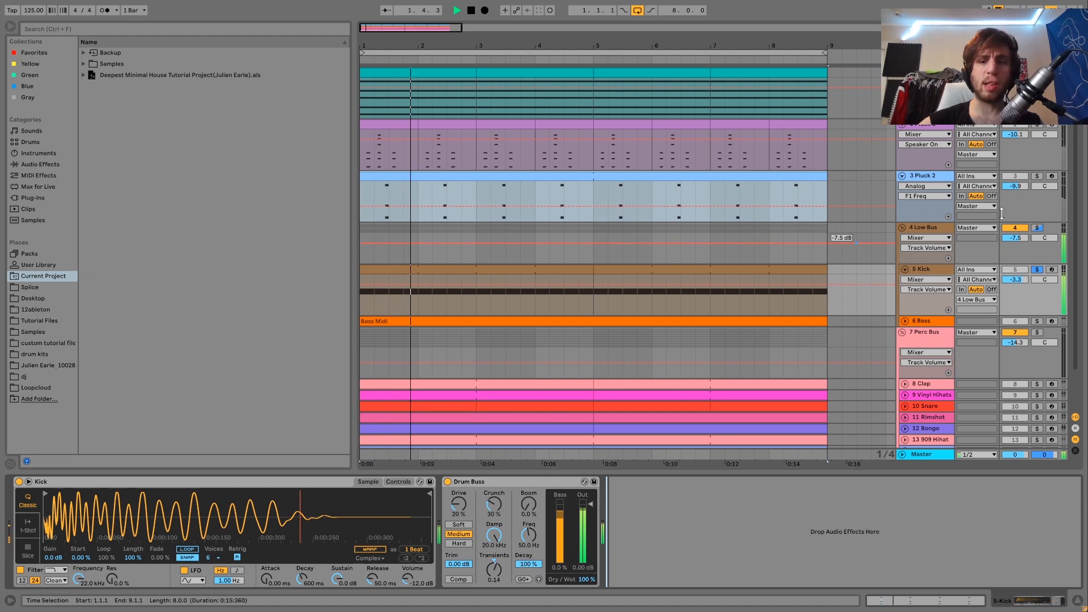
pyautogui.click(913, 271)
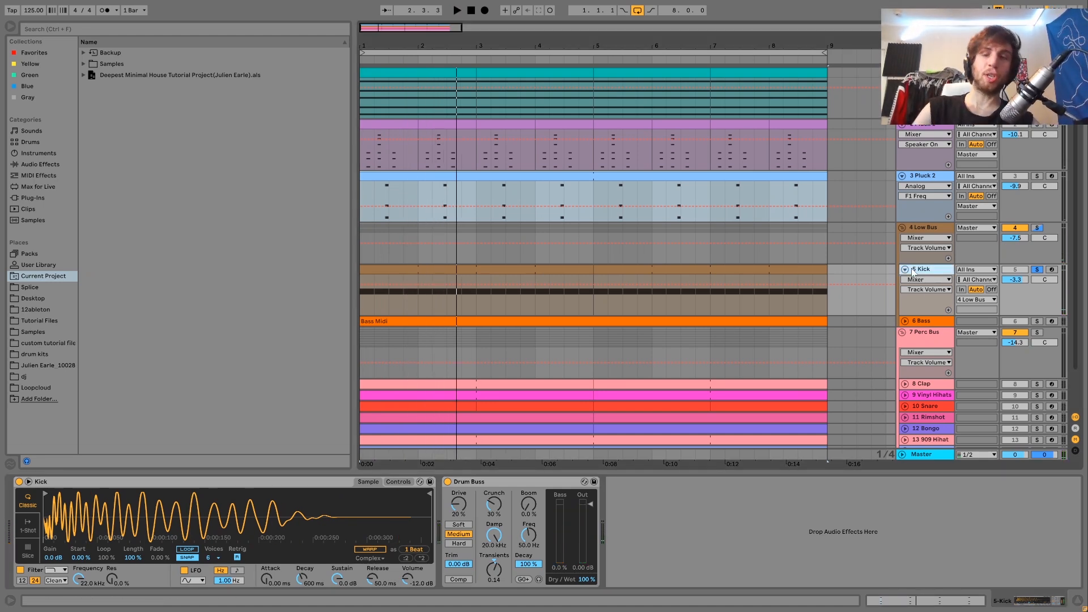
pyautogui.press('space')
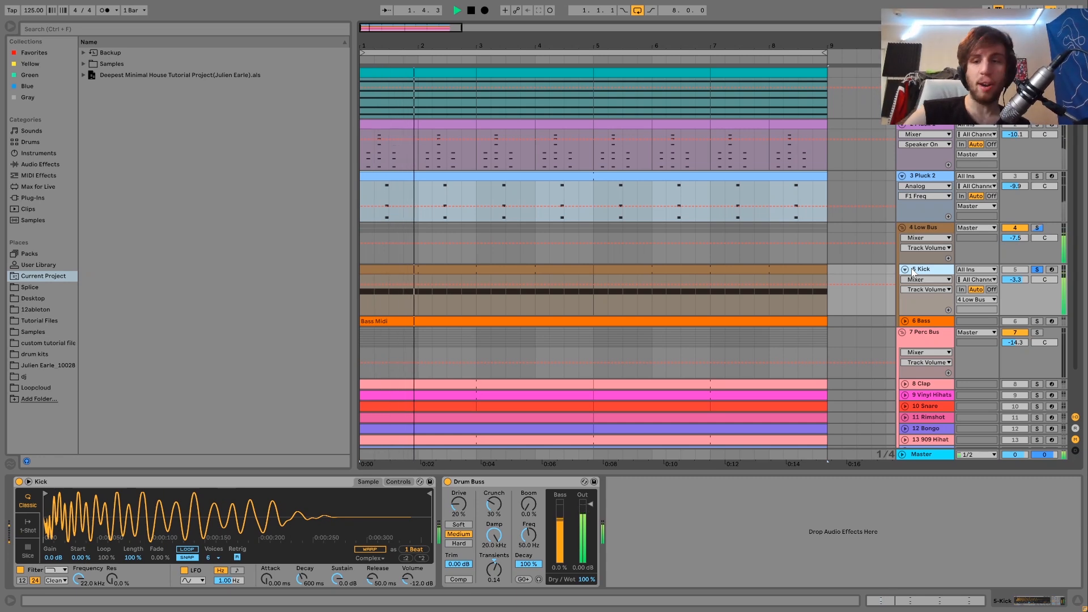
pyautogui.press('space')
pyautogui.press('space')
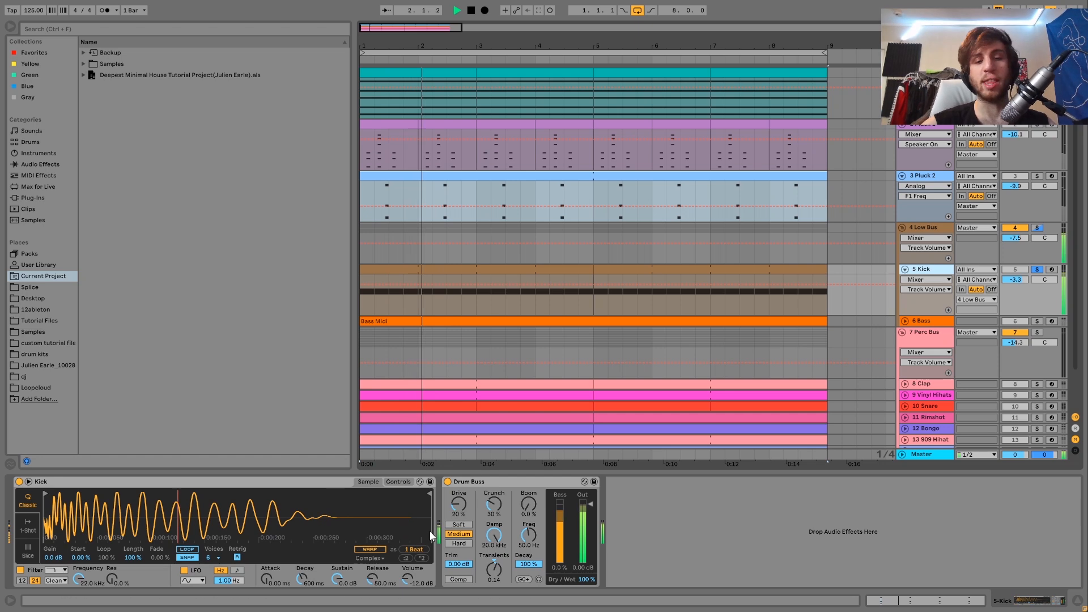
pyautogui.press('space')
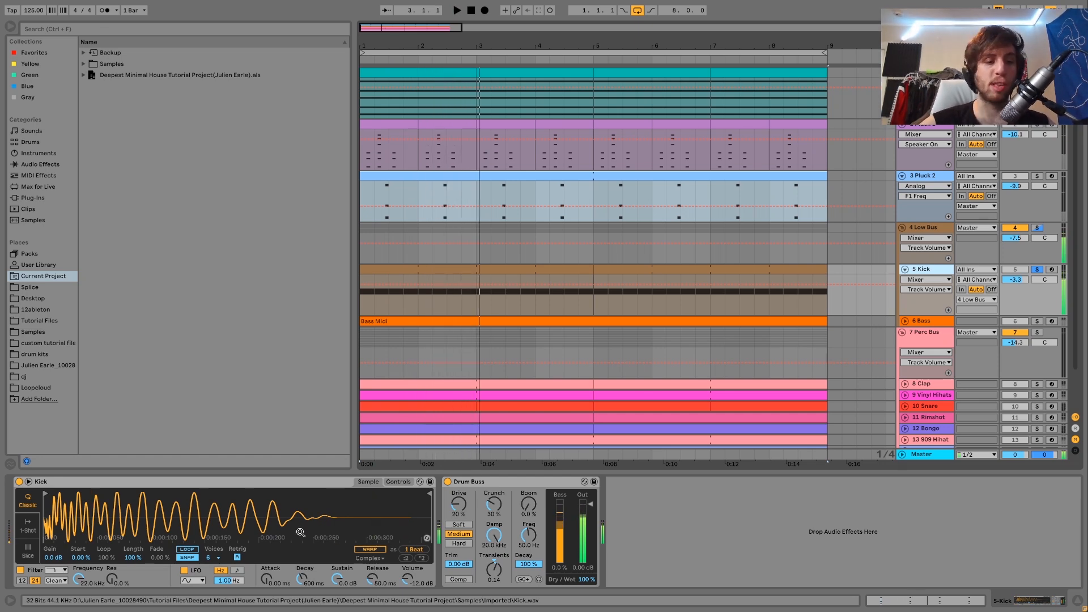
pyautogui.press('space')
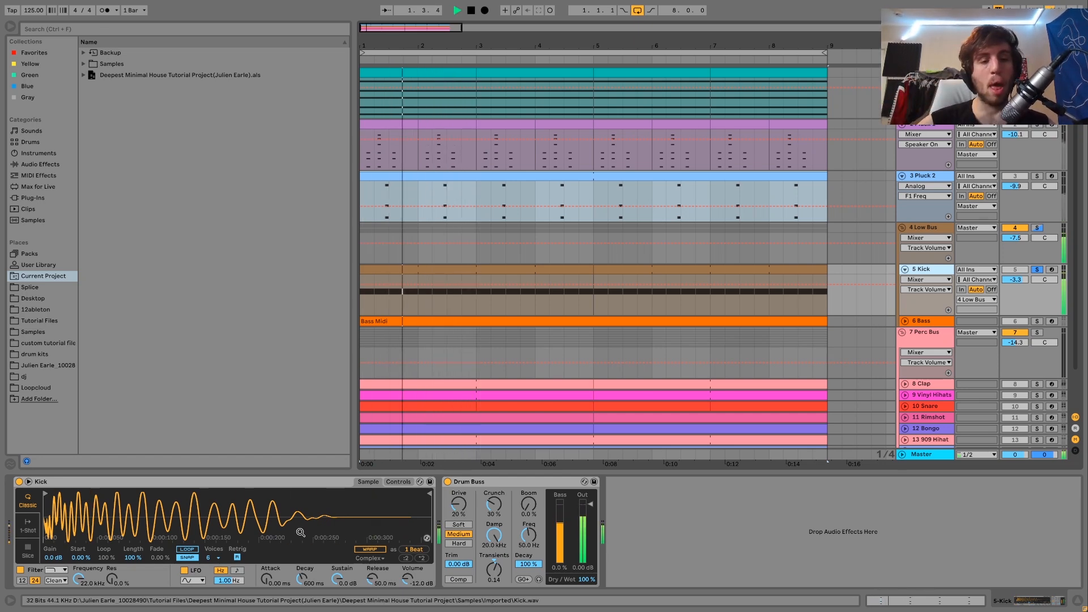
pyautogui.press('space')
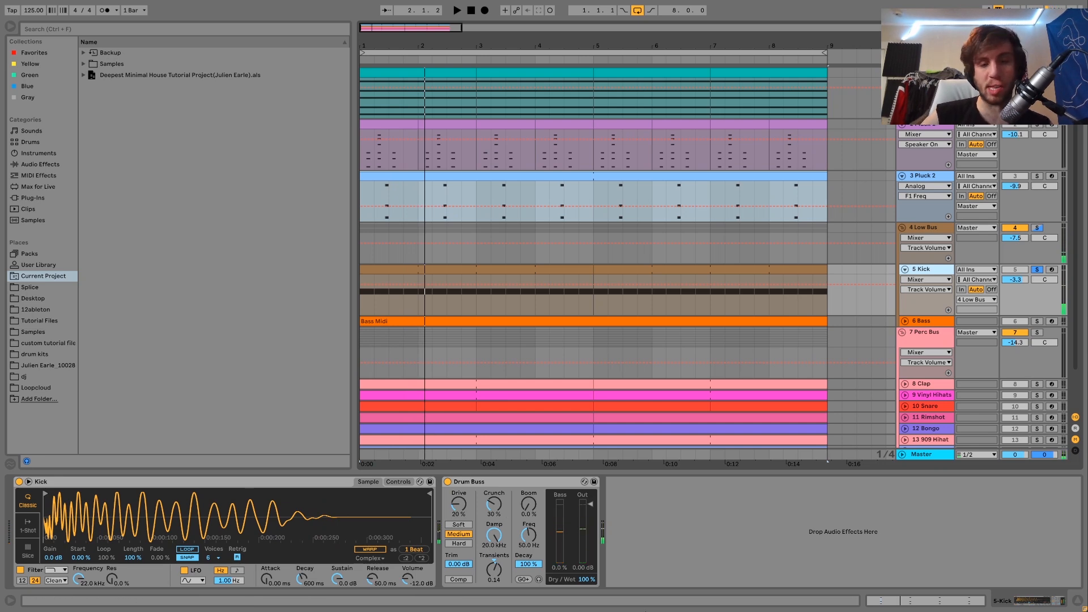
# Replay the soloed Kick briefly, and solo and unfold the Bass track.
pyautogui.press('space')
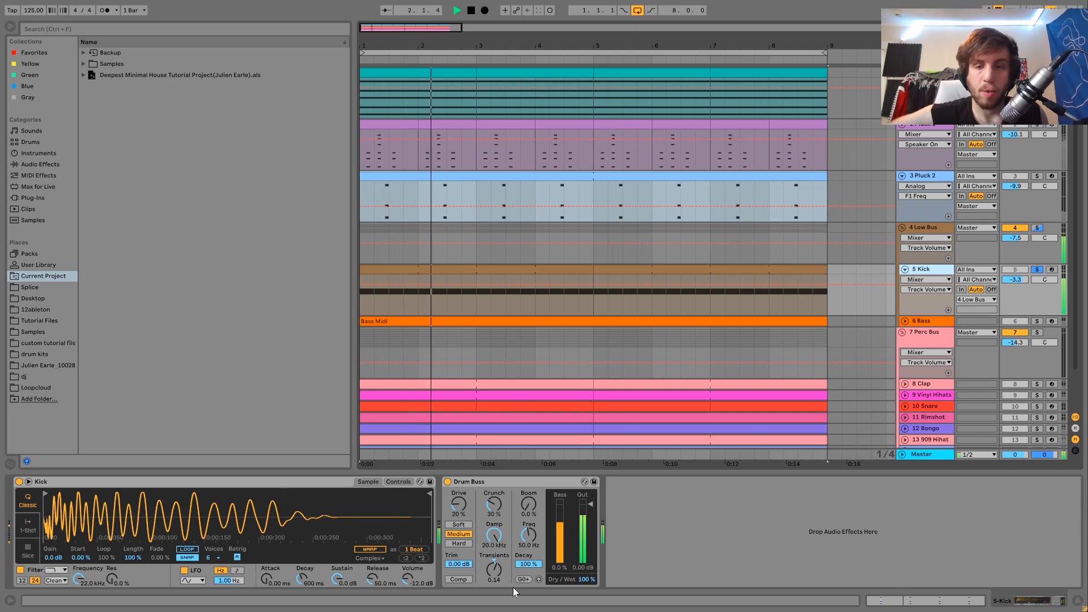
pyautogui.press('space')
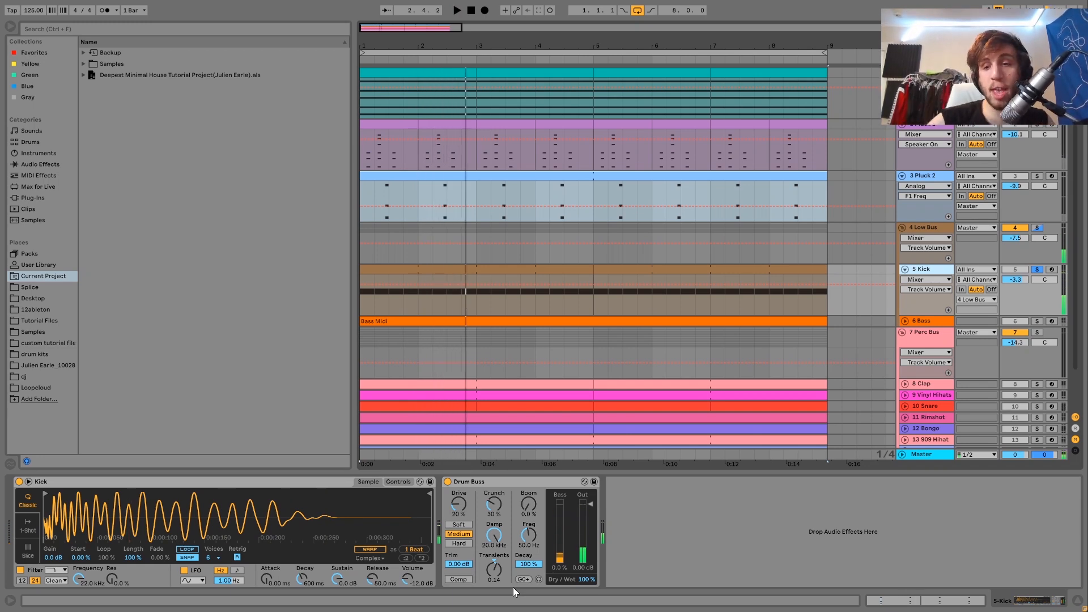
pyautogui.click(1036, 322)
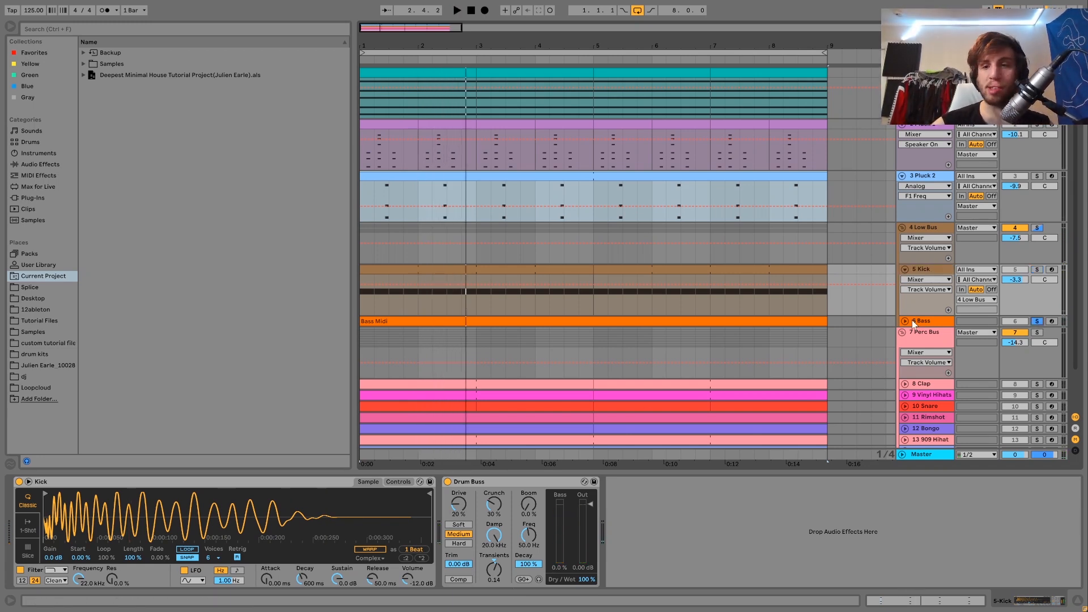
pyautogui.click(904, 321)
# Play the soloed Bass and open the Bass Midi clip to show its notes.
pyautogui.press('space')
pyautogui.click(781, 319)
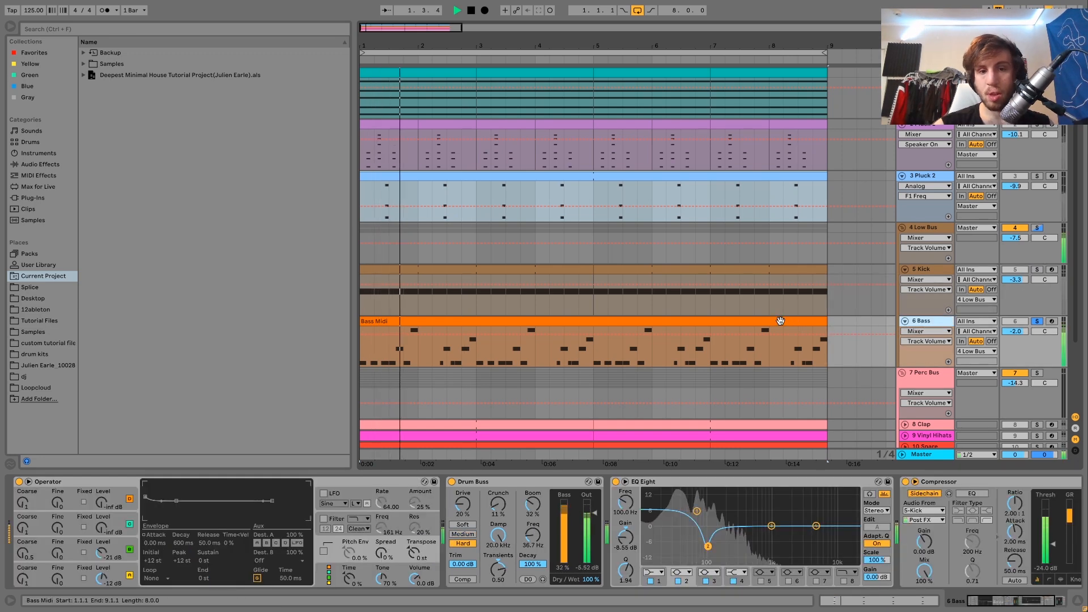
pyautogui.doubleClick(780, 321)
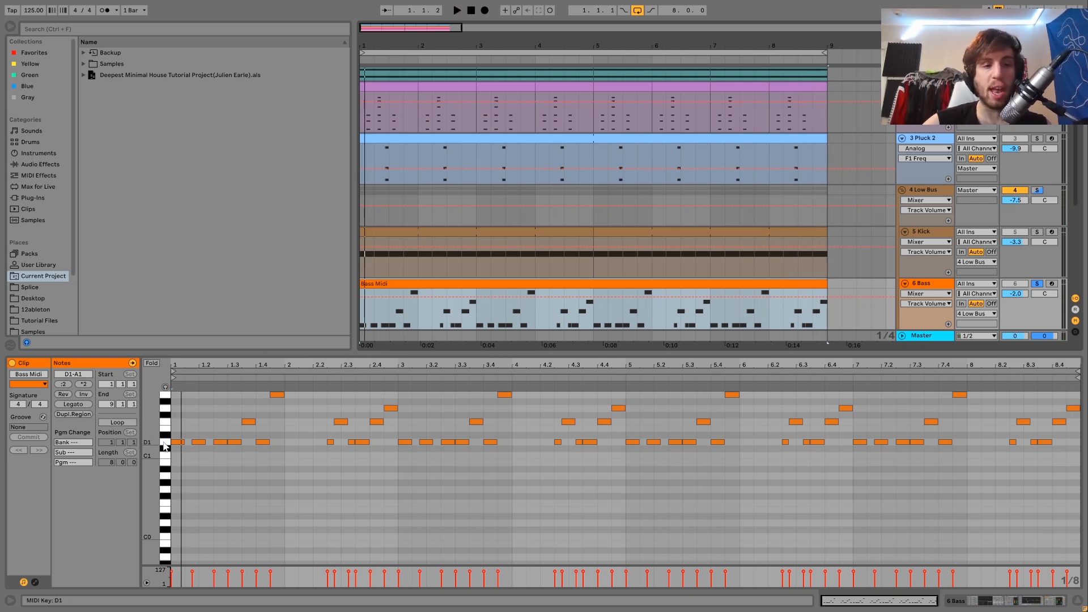
# Highlight the bass line's notes one pitch at a time: D1, F1, G1 and A1.
pyautogui.scroll(1, 165, 445)
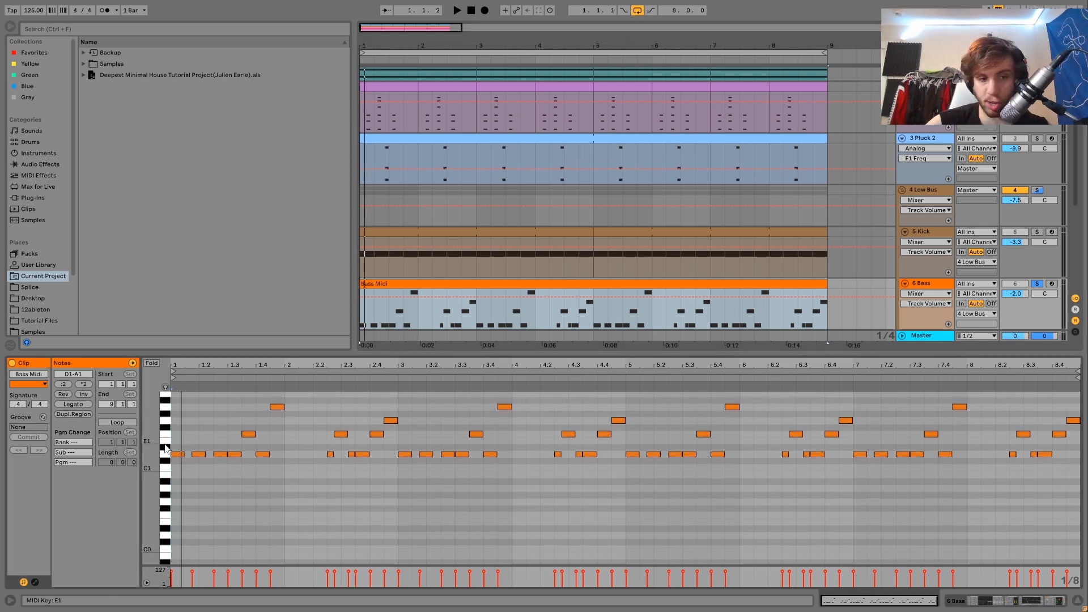
pyautogui.click(167, 458)
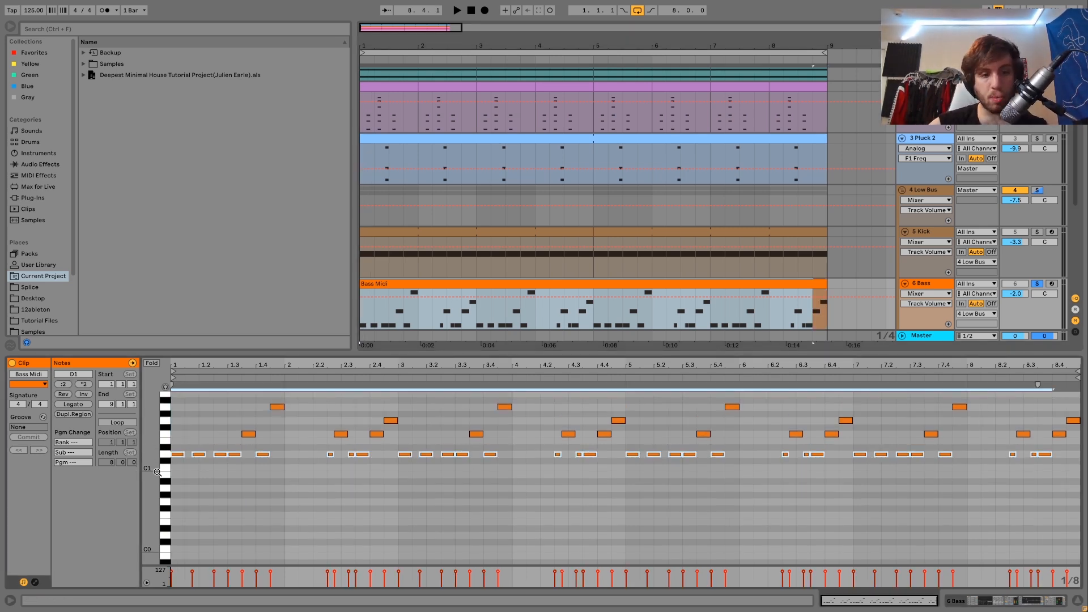
pyautogui.click(166, 434)
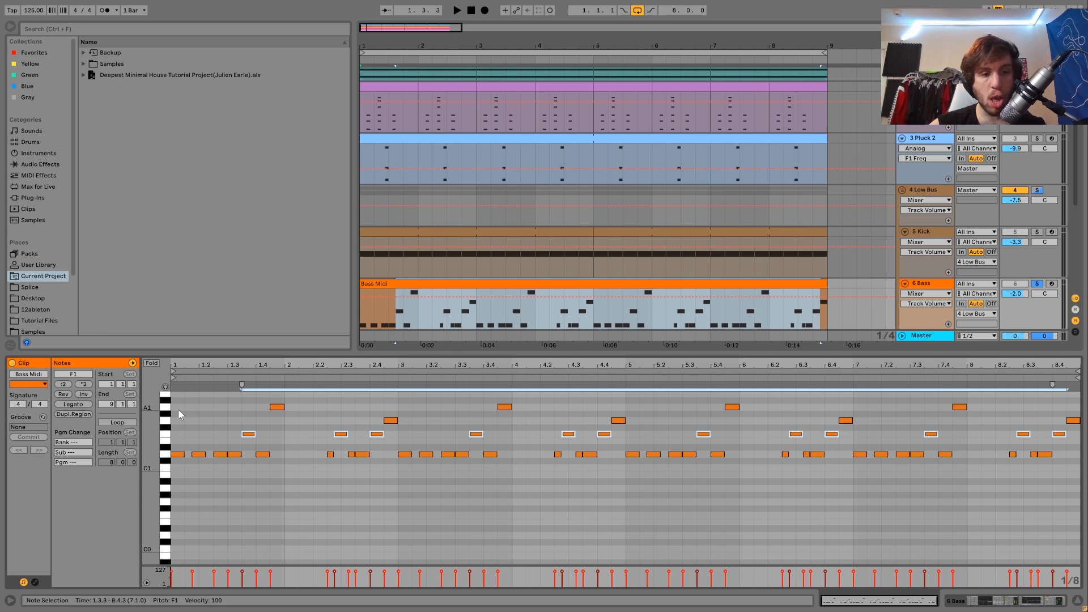
pyautogui.click(168, 425)
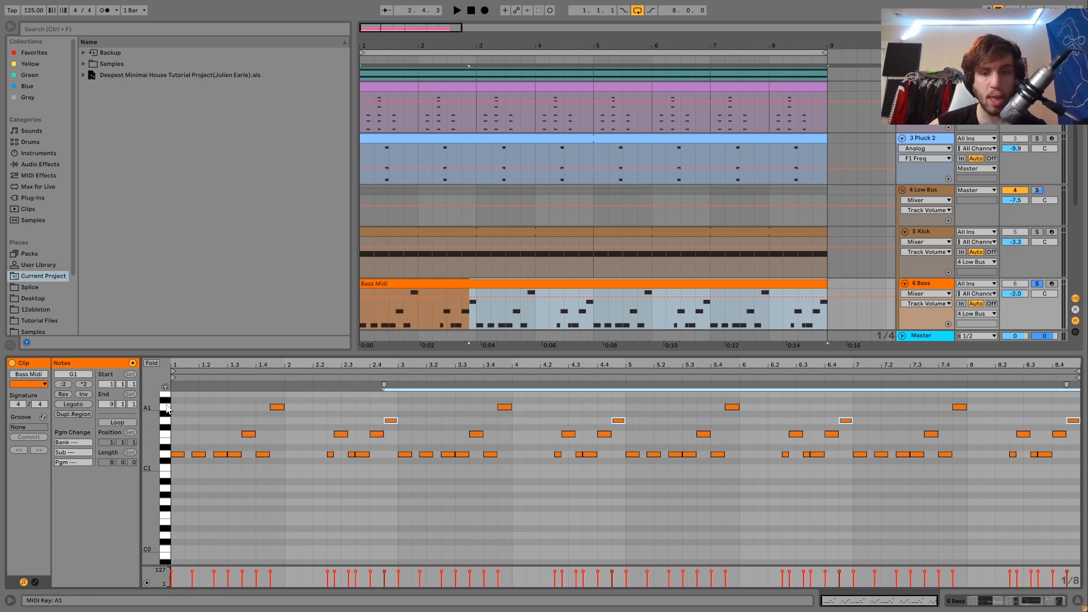
pyautogui.click(168, 409)
# Play the bass line again and show the Bass track's device chain.
pyautogui.press('space')
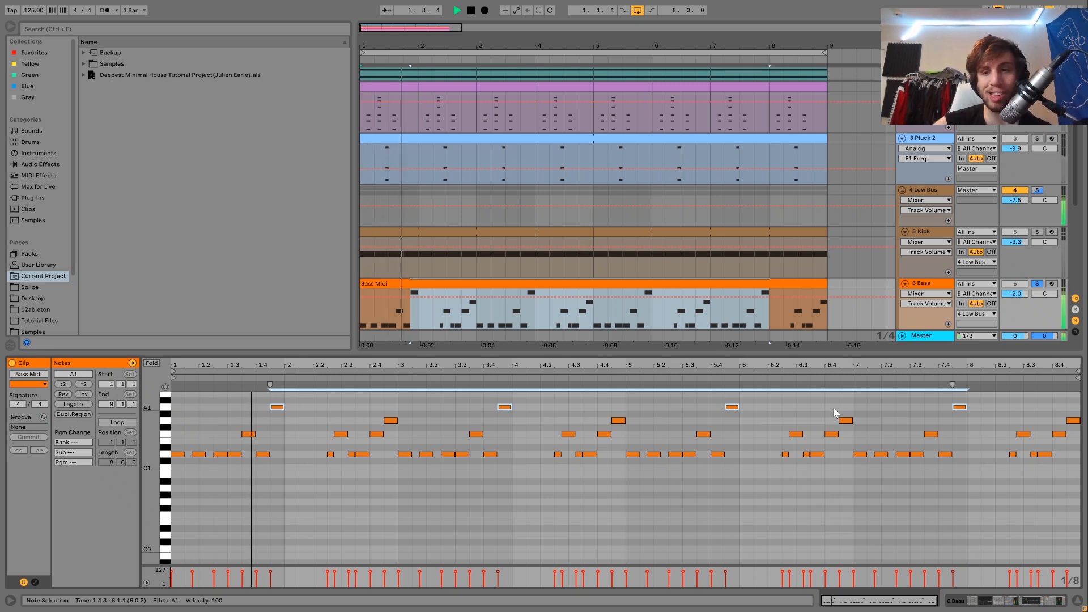
pyautogui.doubleClick(921, 287)
pyautogui.press('space')
pyautogui.scroll(1, 1041, 137)
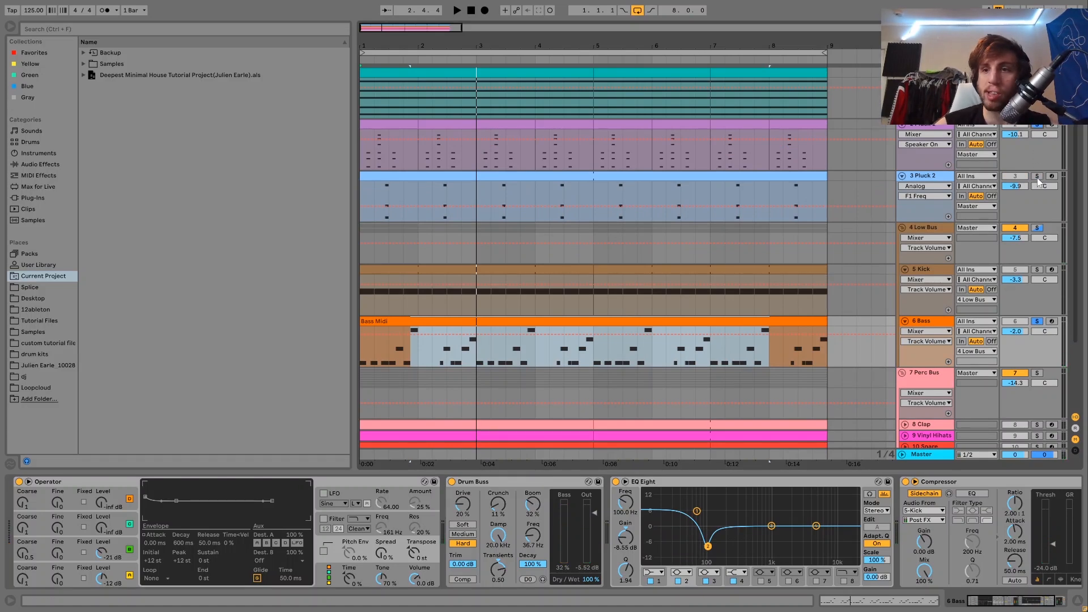
# Play the Bass together with the pluck tracks, and return to soloing only the Bass.
pyautogui.press('space')
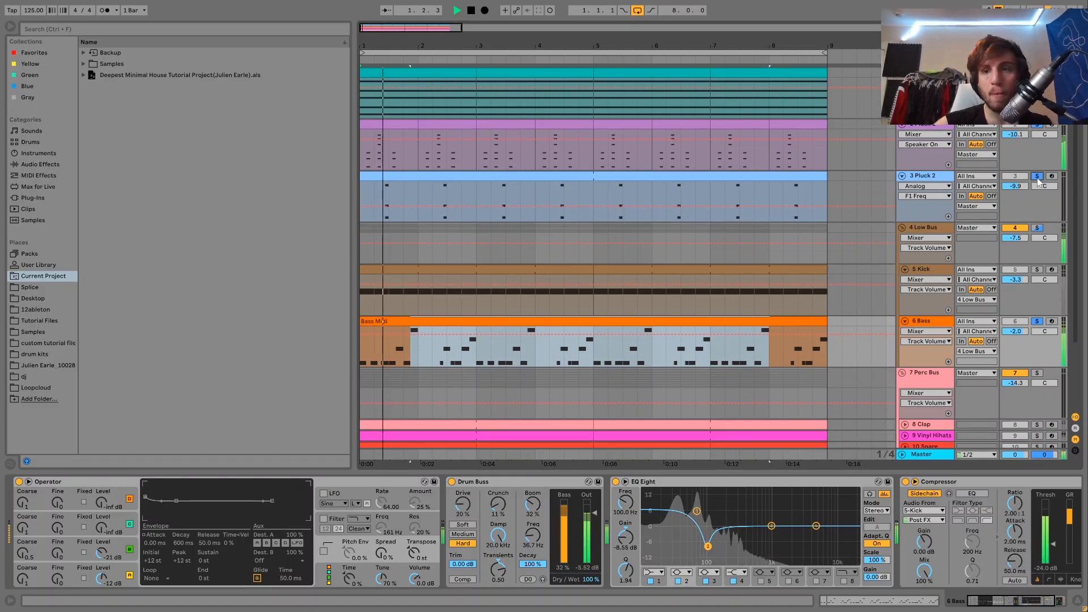
pyautogui.press('space')
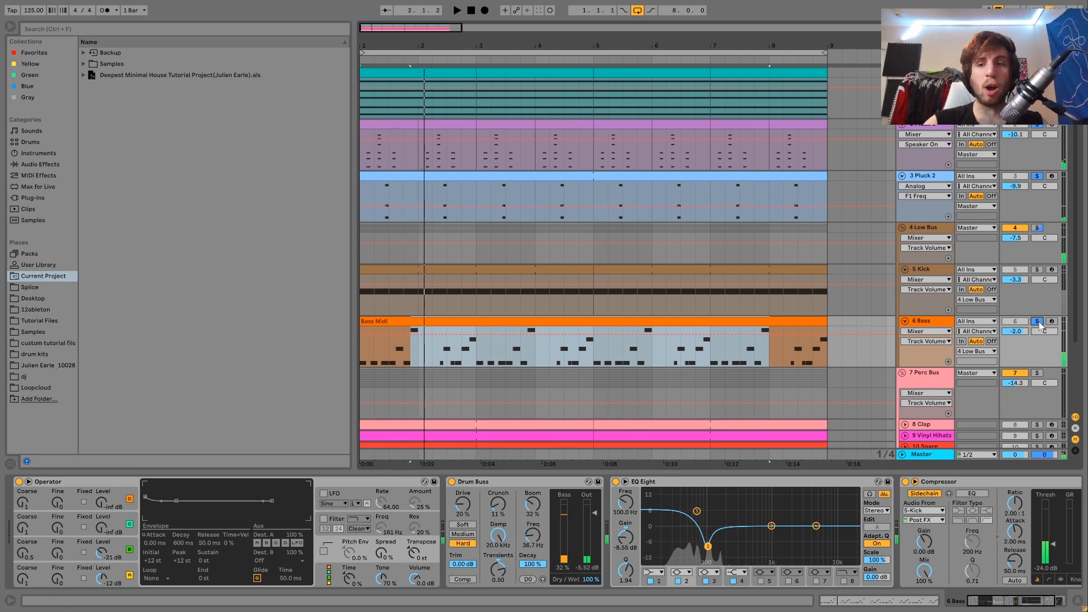
pyautogui.click(1036, 322)
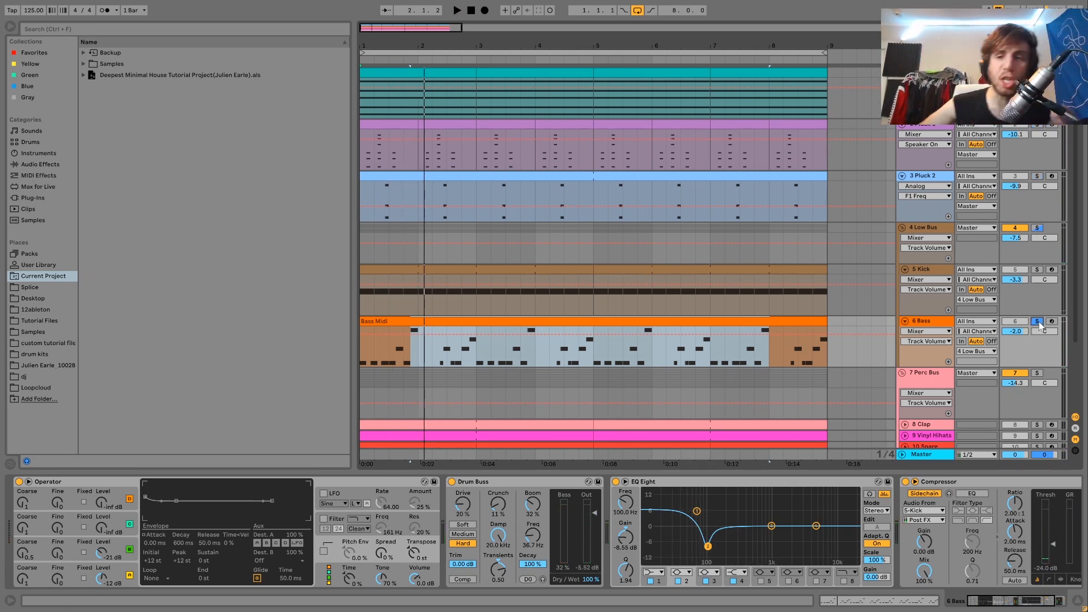
# Reopen the Bass Midi clip's notes and play the Bass together with the soloed Kick.
pyautogui.doubleClick(748, 321)
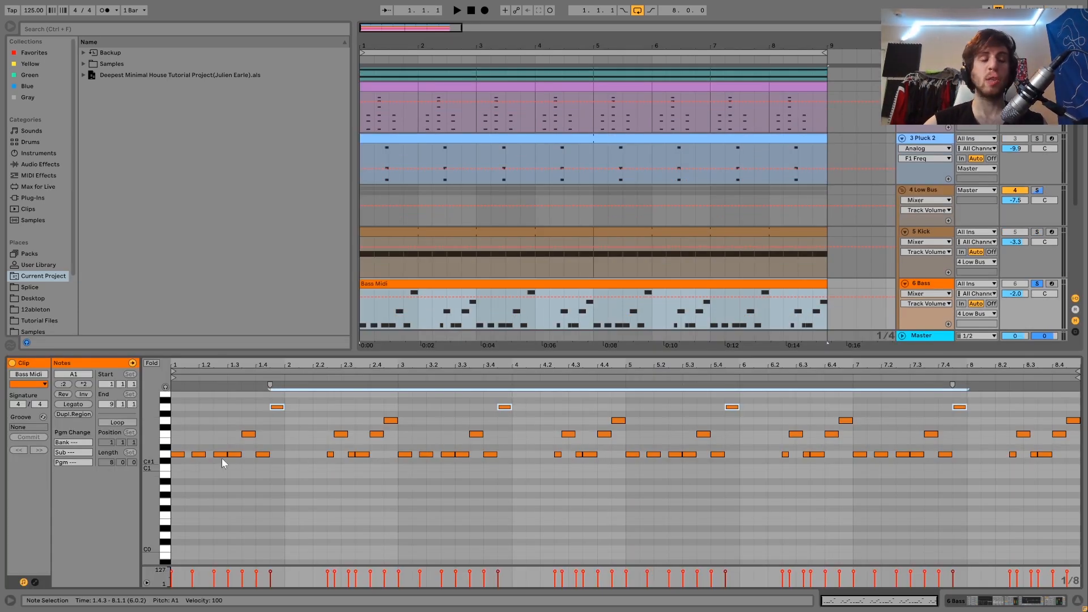
pyautogui.press('space')
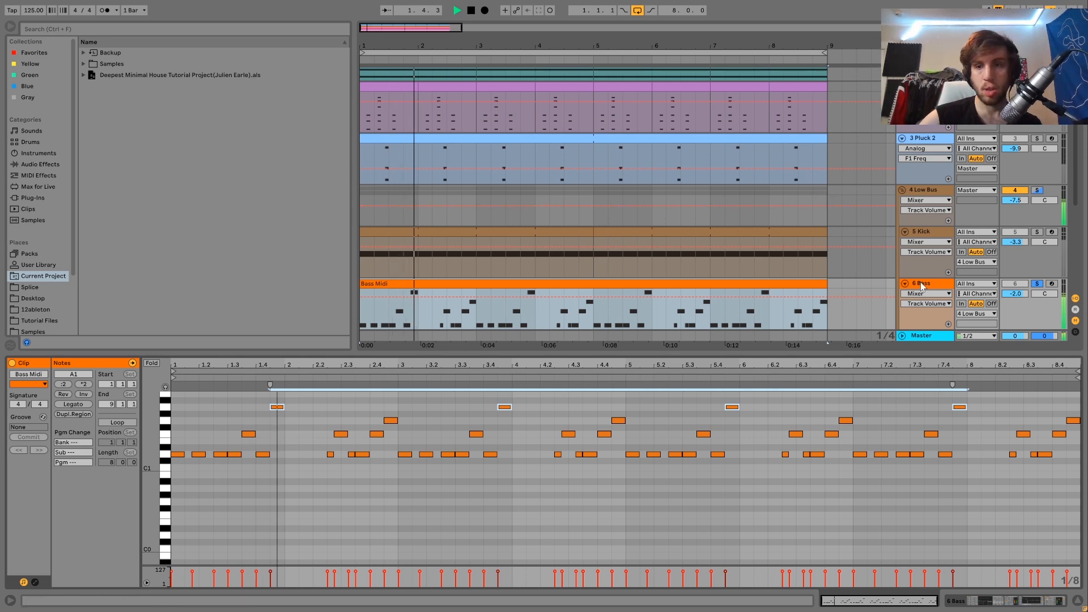
pyautogui.click(1036, 232)
pyautogui.click(1037, 233)
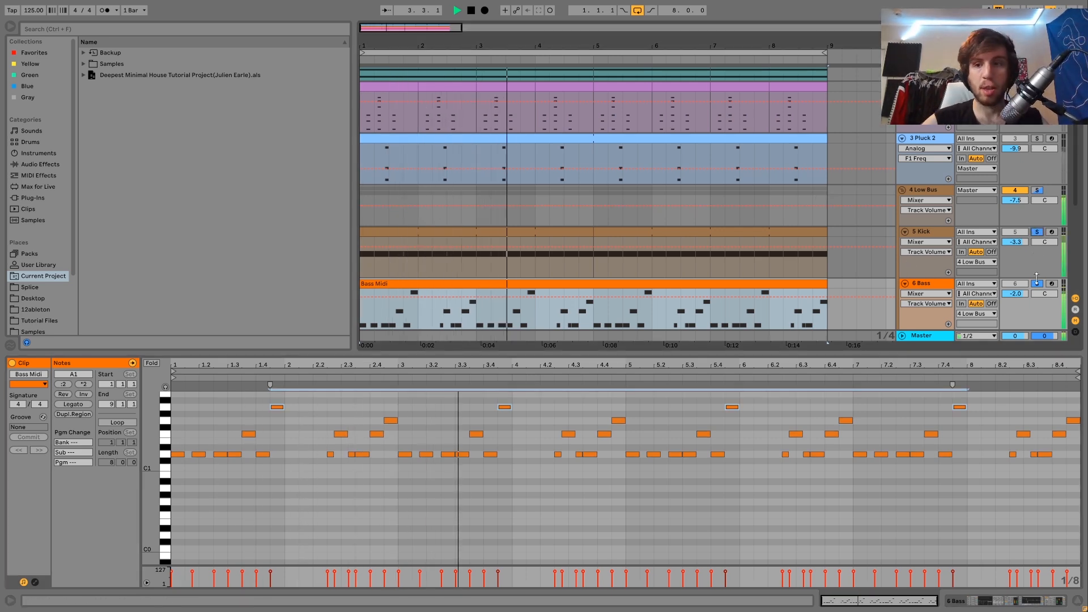
# Show the Bass track's devices and examine the envelope and Coarse settings of Operator's oscillators A and B.
pyautogui.click(923, 284)
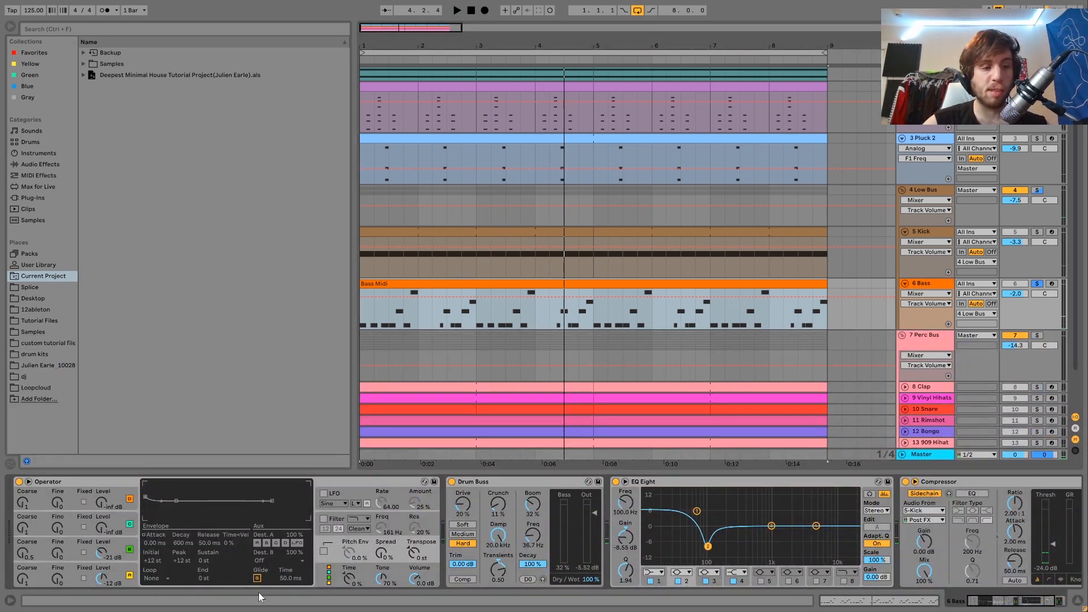
pyautogui.click(130, 572)
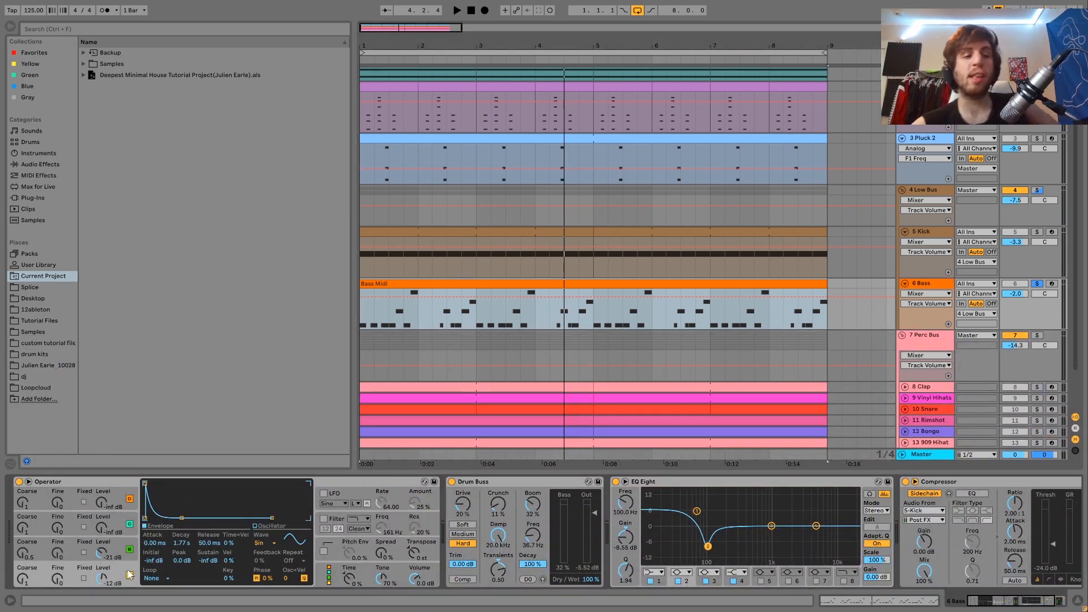
pyautogui.click(118, 545)
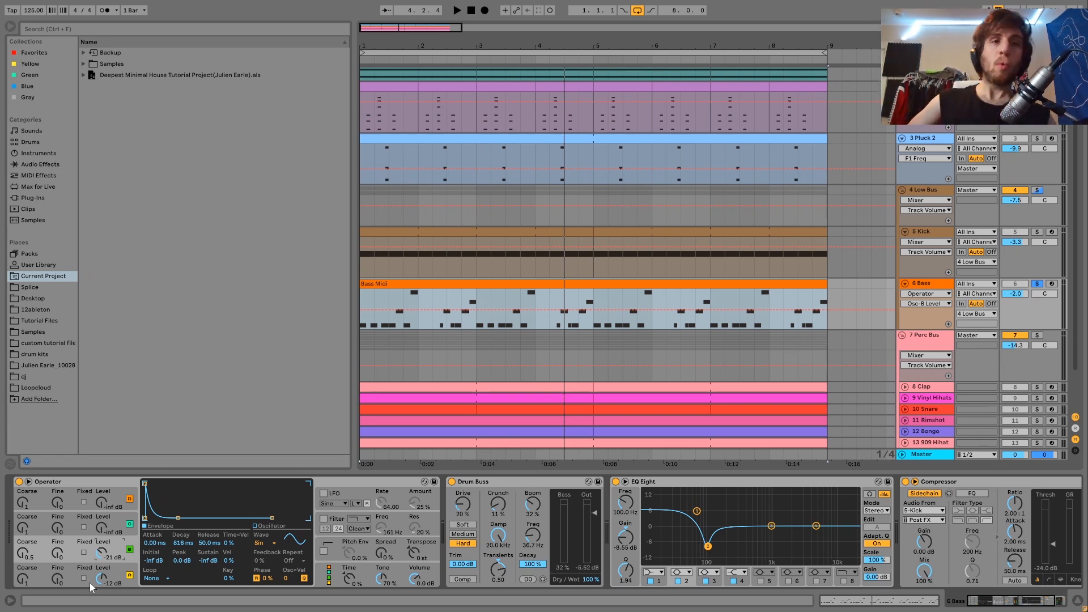
pyautogui.moveTo(23, 555); pyautogui.dragTo(21, 552)
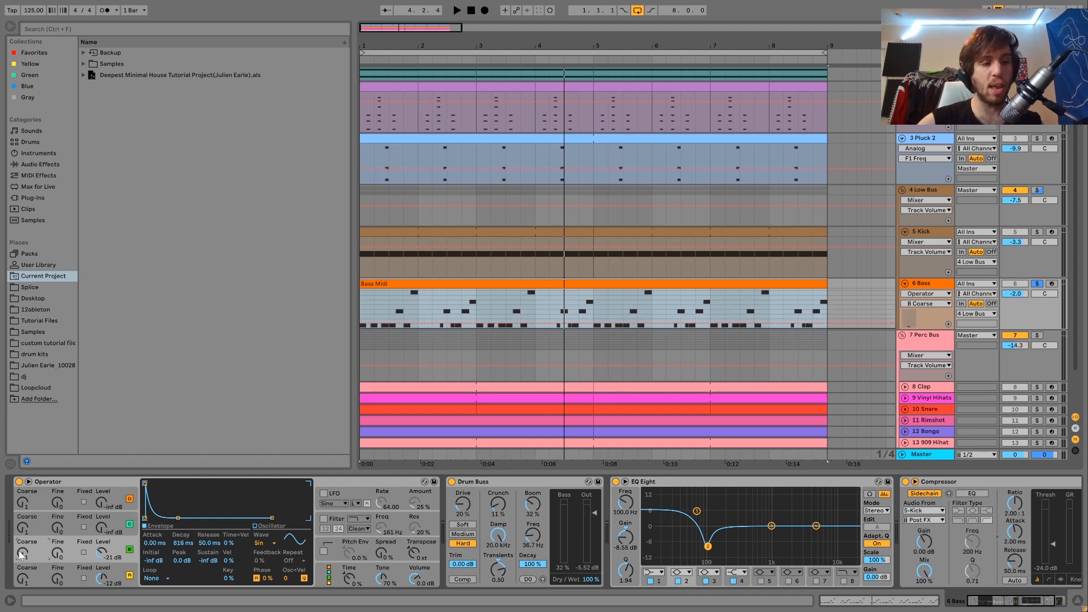
# Audition the Bass with Operator's Transpose at -12 st, and restore Transpose to 0 st.
pyautogui.press('space')
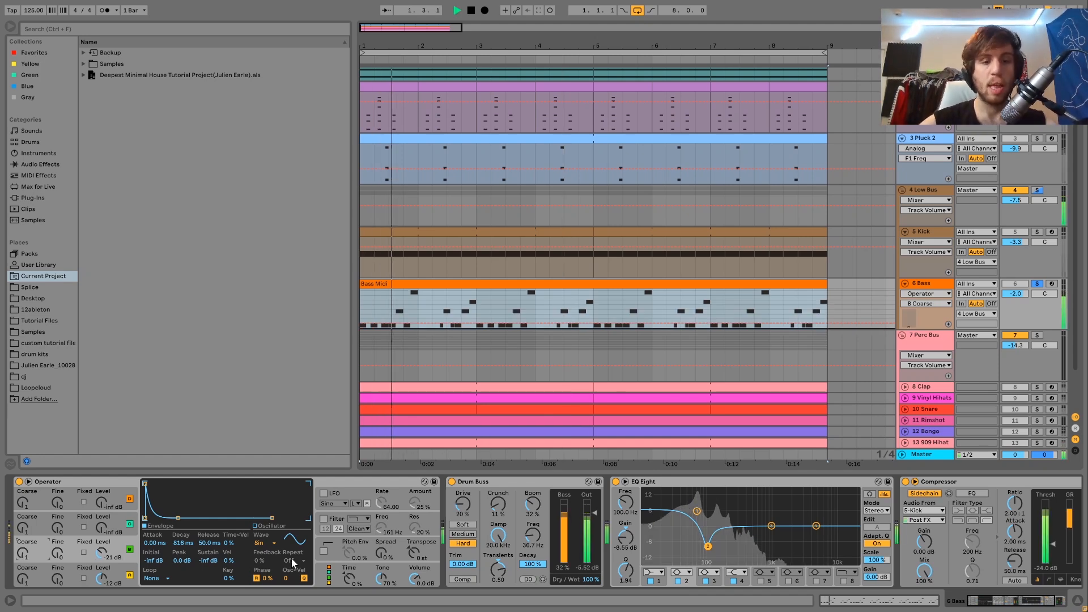
pyautogui.click(413, 555)
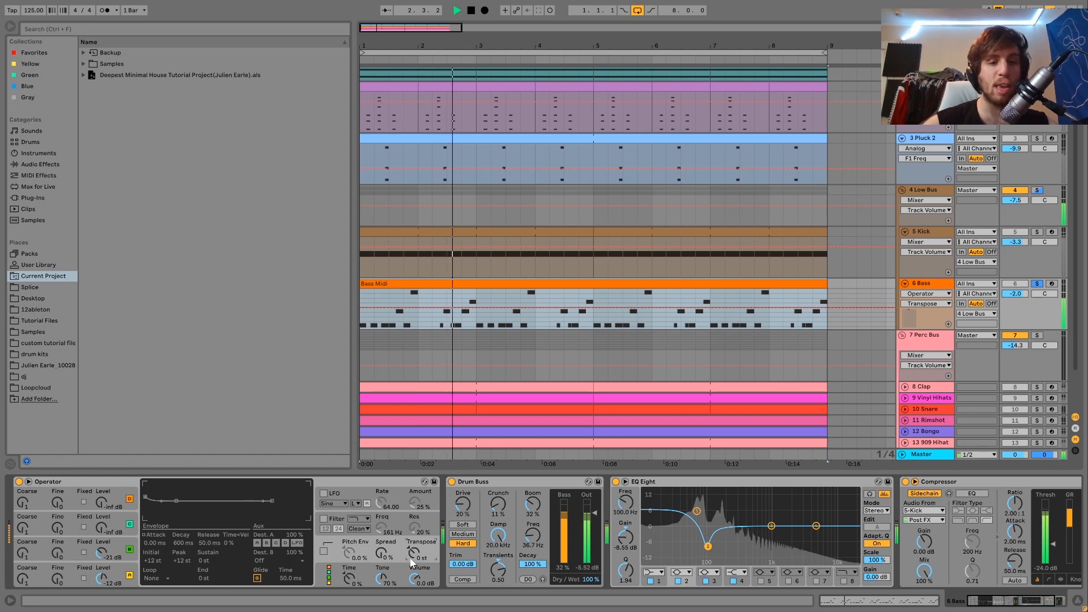
pyautogui.press('space')
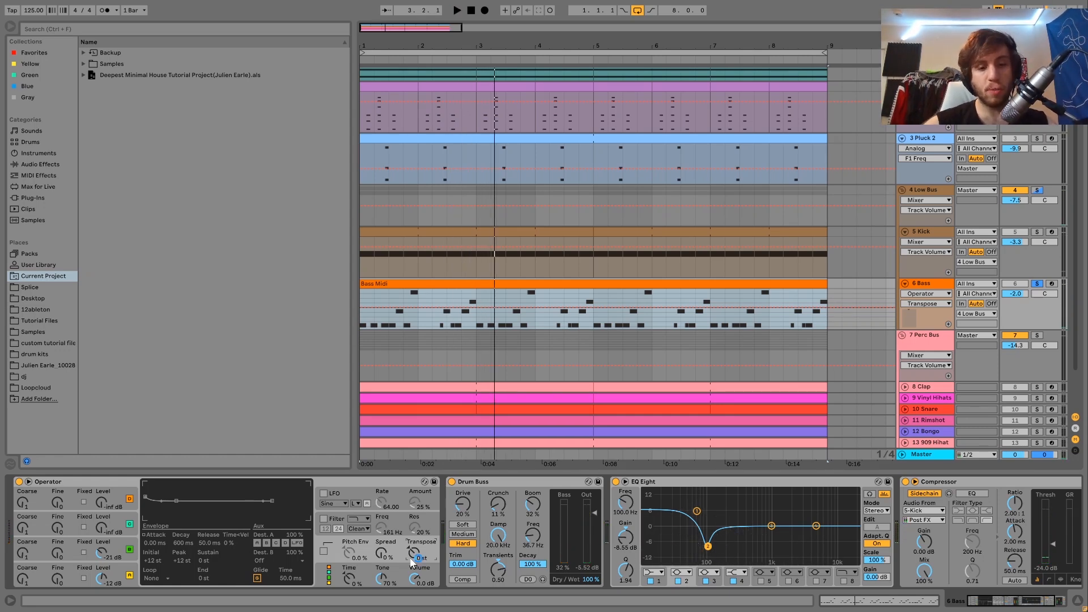
pyautogui.press('space')
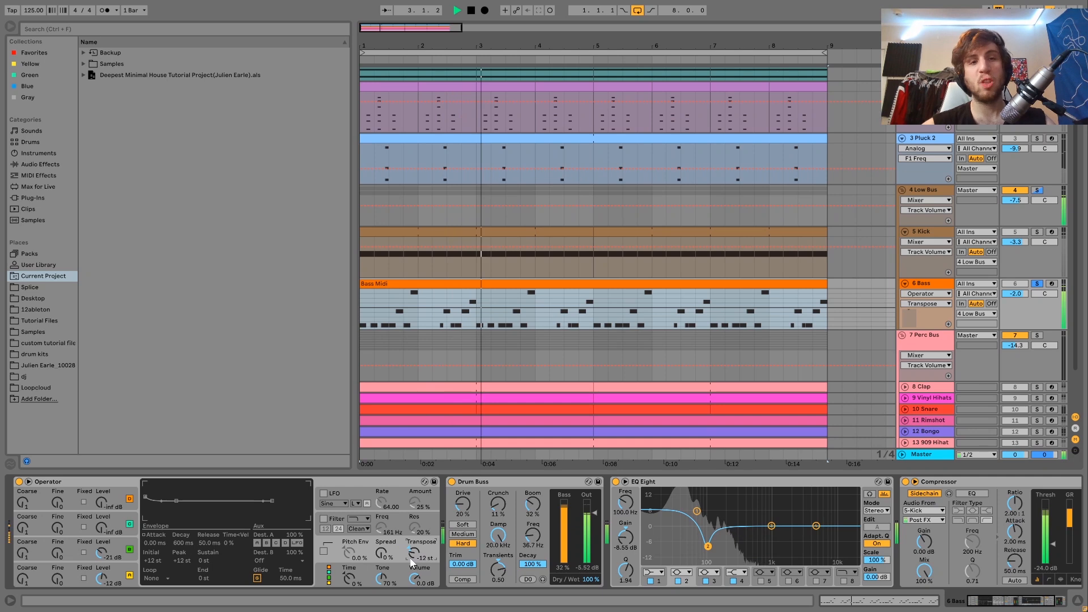
pyautogui.press('space')
pyautogui.press('space')
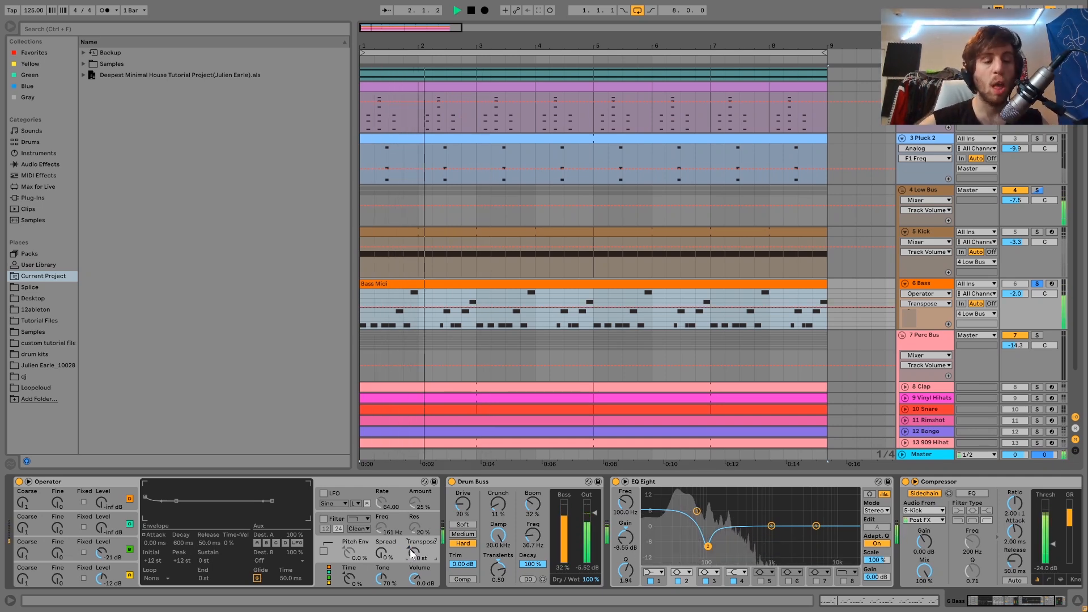
pyautogui.press('space')
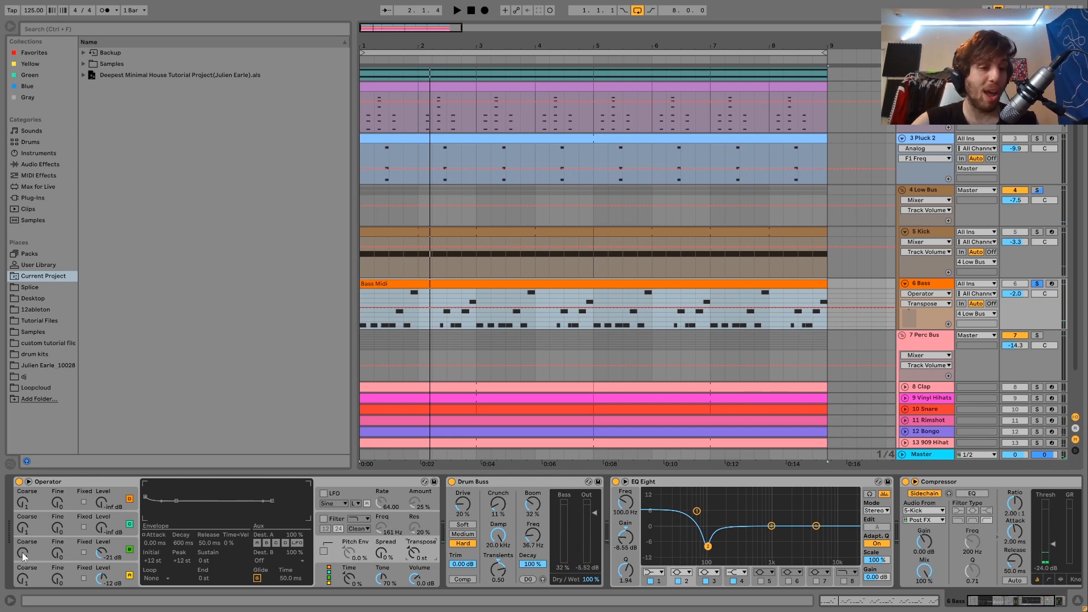
# Audition the Bass repeatedly while examining the Coarse and Level settings of Operator's oscillator B.
pyautogui.click(23, 555)
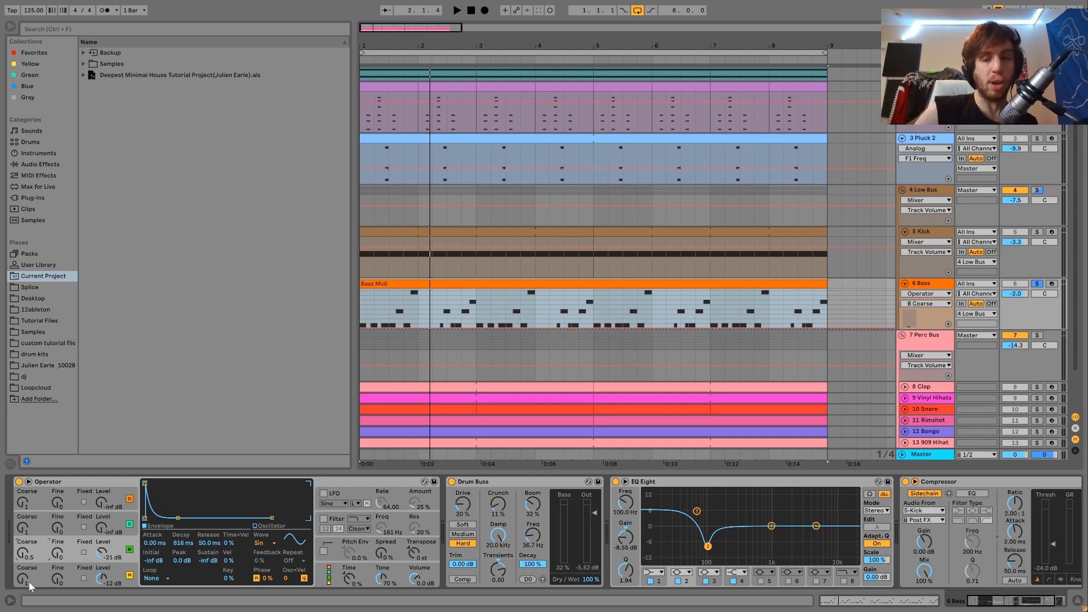
pyautogui.press('space')
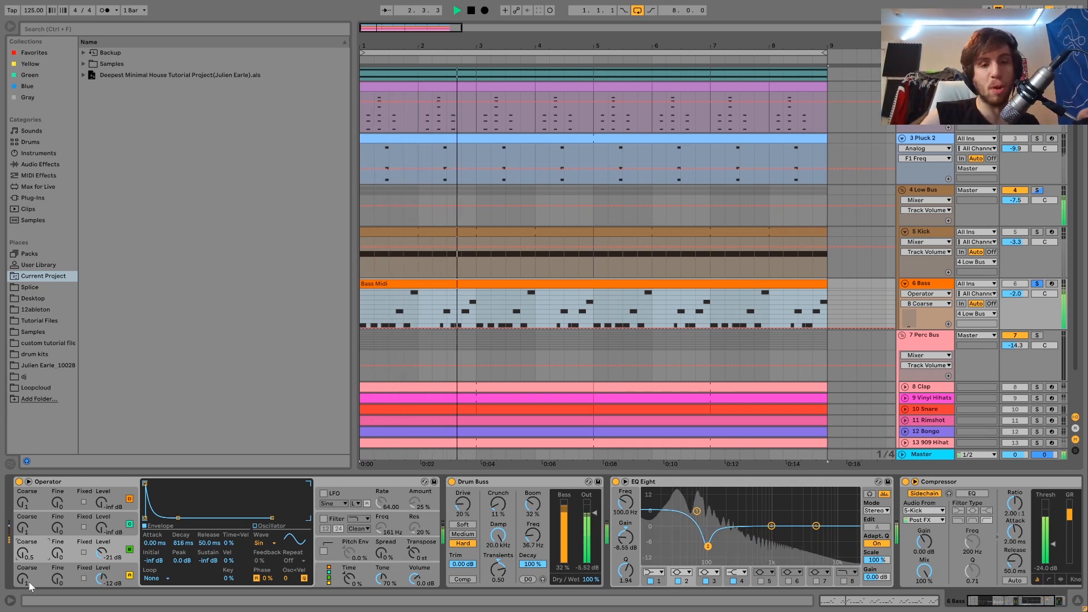
pyautogui.press('space')
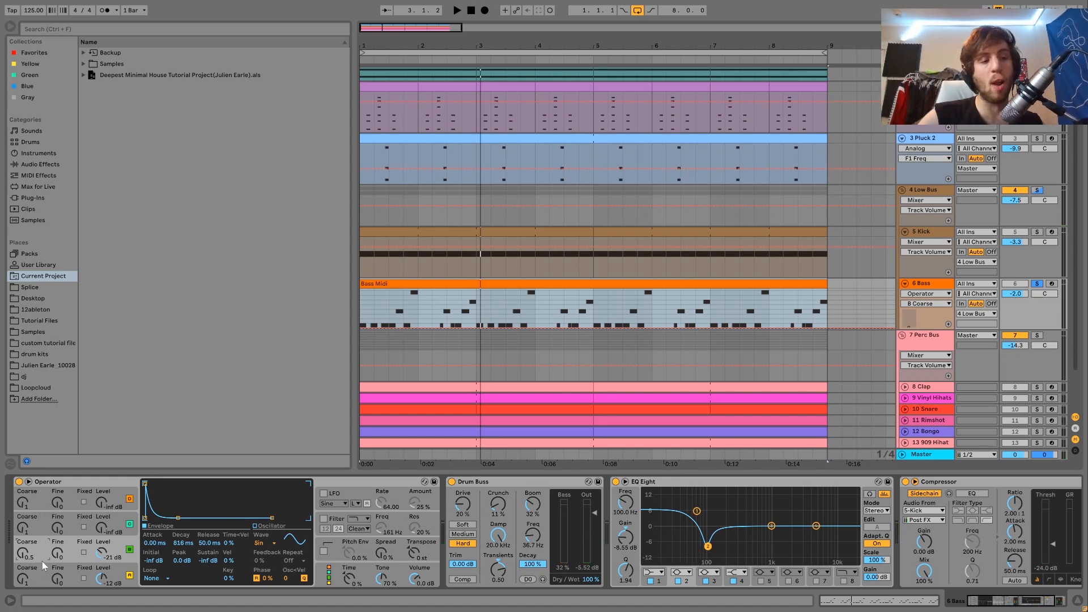
pyautogui.press('space')
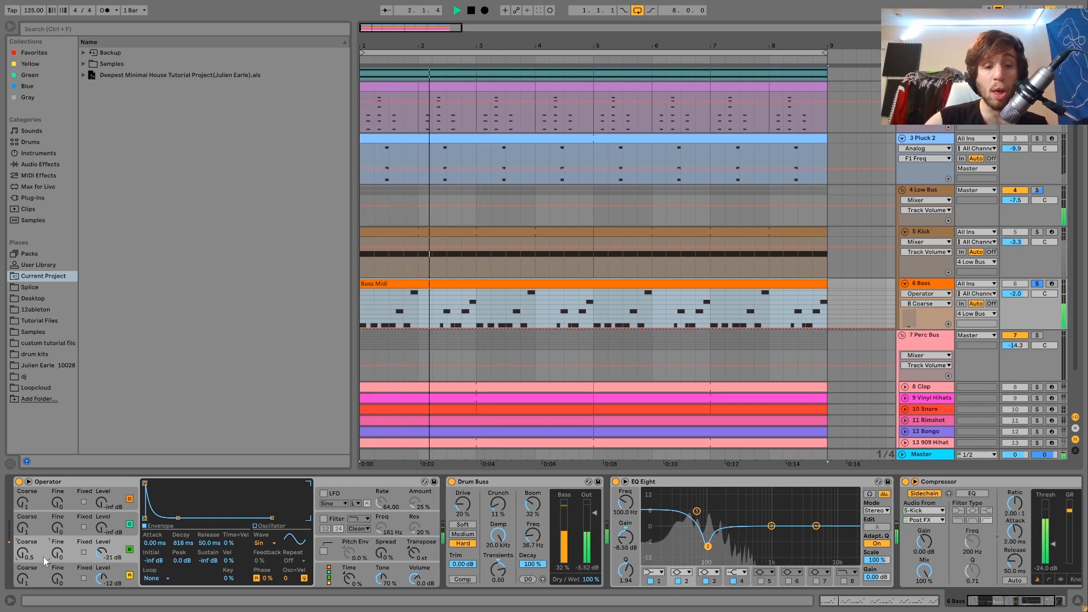
pyautogui.click(119, 545)
pyautogui.press('space')
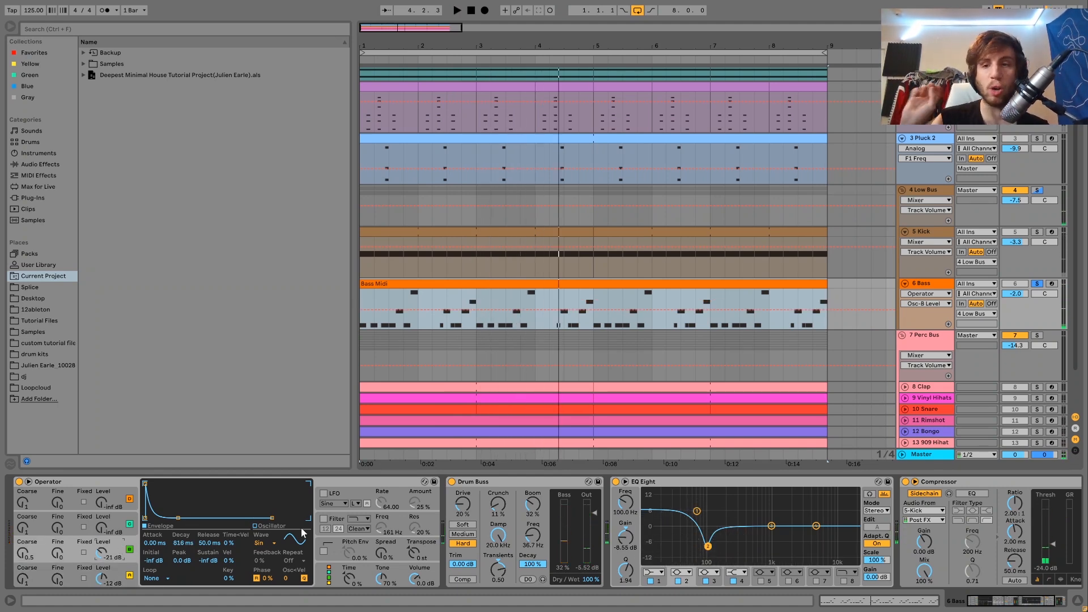
pyautogui.press('space')
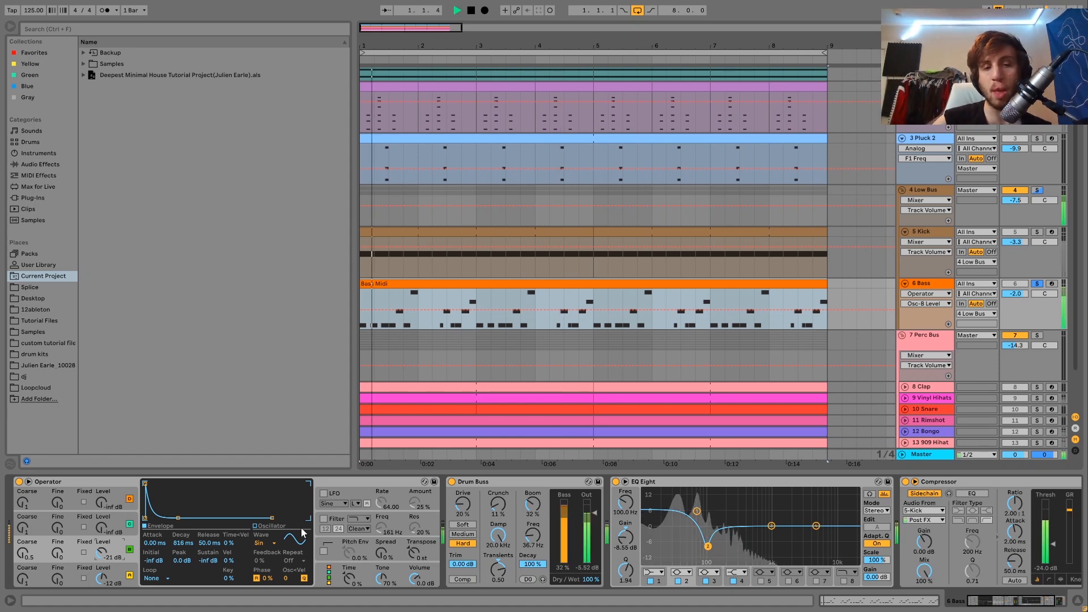
pyautogui.press('space')
# Select the Drum Buss in the Bass track's device chain and audition the Bass with it.
pyautogui.hscroll(3, 303, 533)
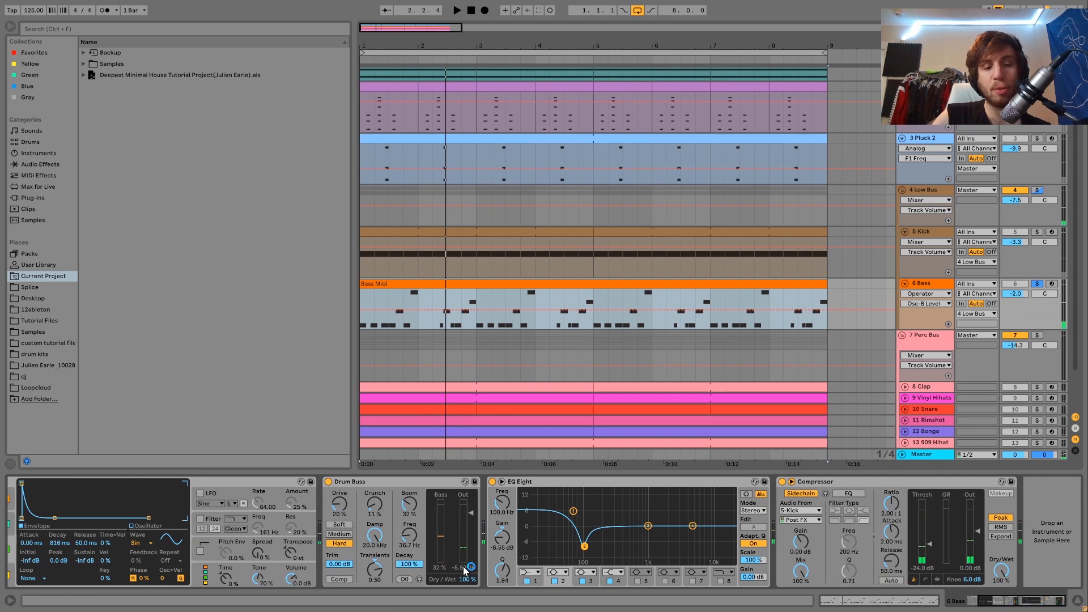
pyautogui.click(390, 482)
pyautogui.press('space')
pyautogui.press('space')
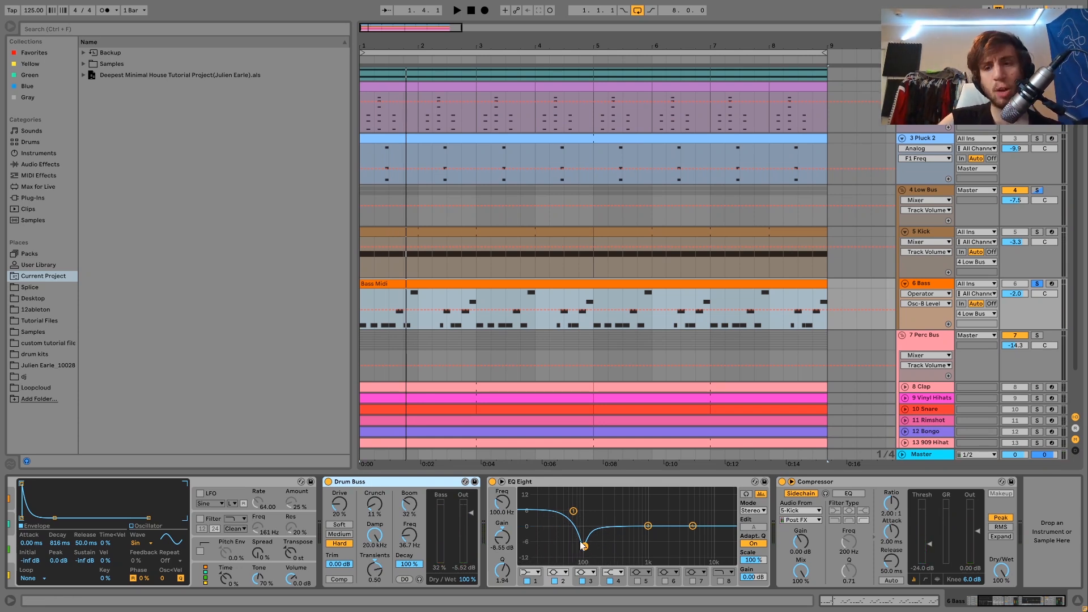
# Select the Bass track's Compressor, and audition the soloed Low Bus with its Saturator bypassed and re-enabled.
pyautogui.click(857, 482)
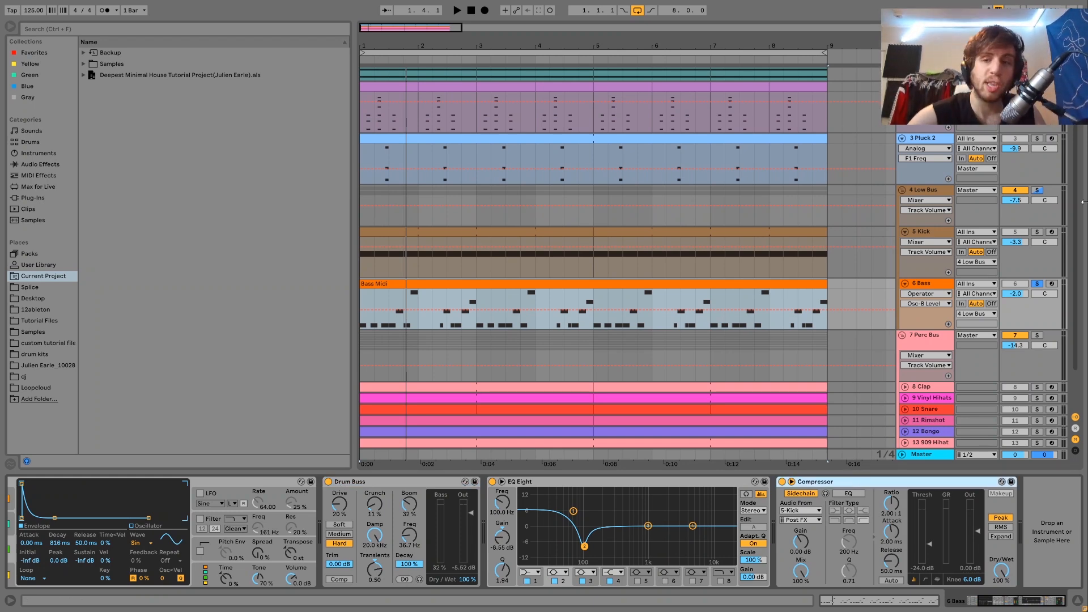
pyautogui.click(1037, 190)
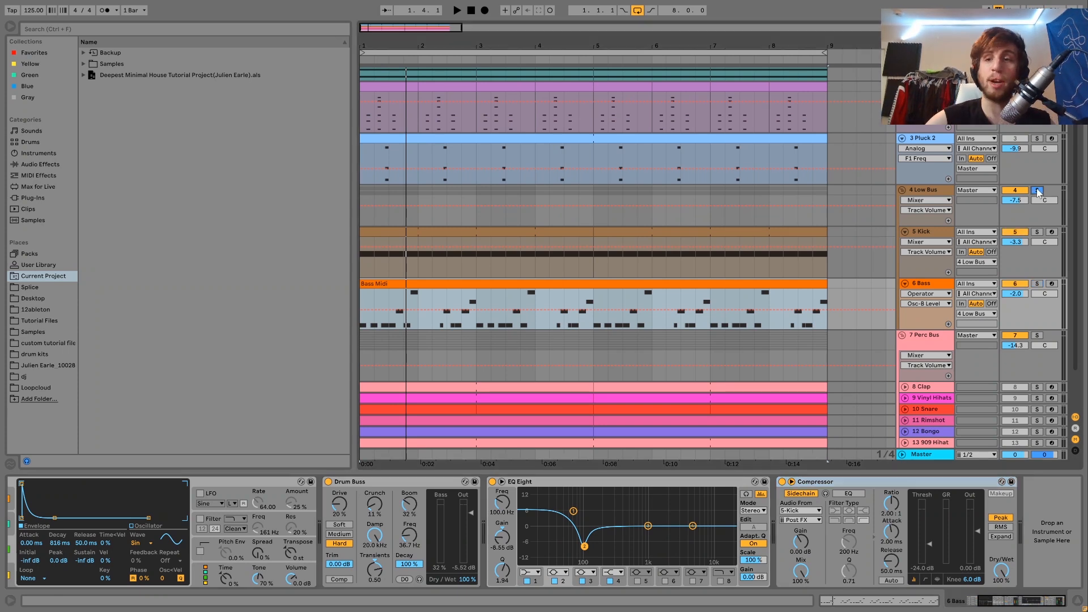
pyautogui.click(928, 192)
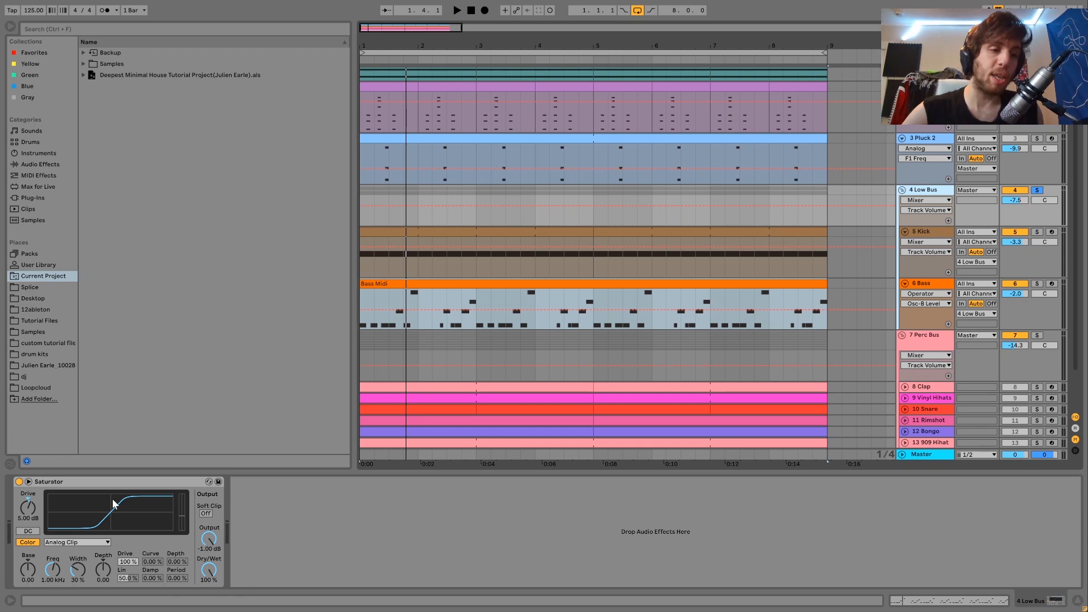
pyautogui.click(19, 482)
pyautogui.press('space')
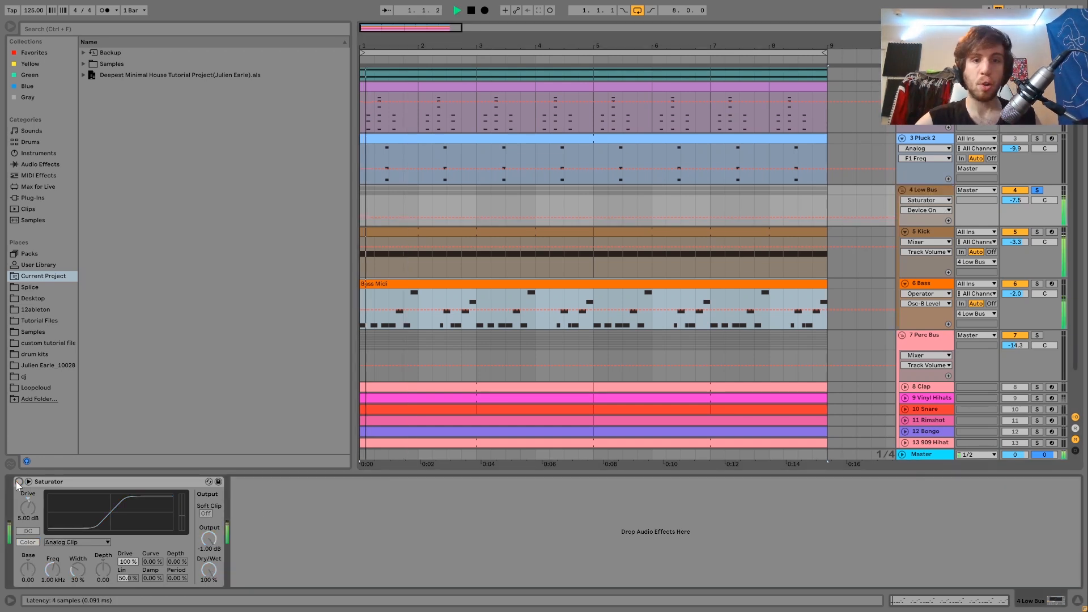
pyautogui.click(18, 481)
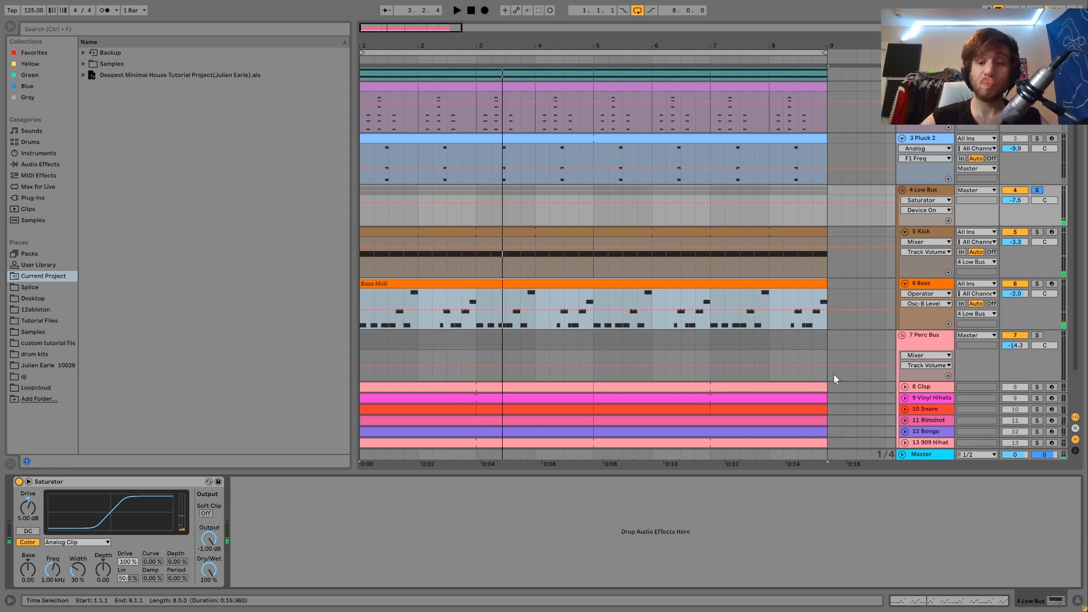
# Solo the Perc Bus in place of the Low Bus and audition the percussion group.
pyautogui.scroll(-1, 834, 374)
pyautogui.click(1036, 316)
pyautogui.press('space')
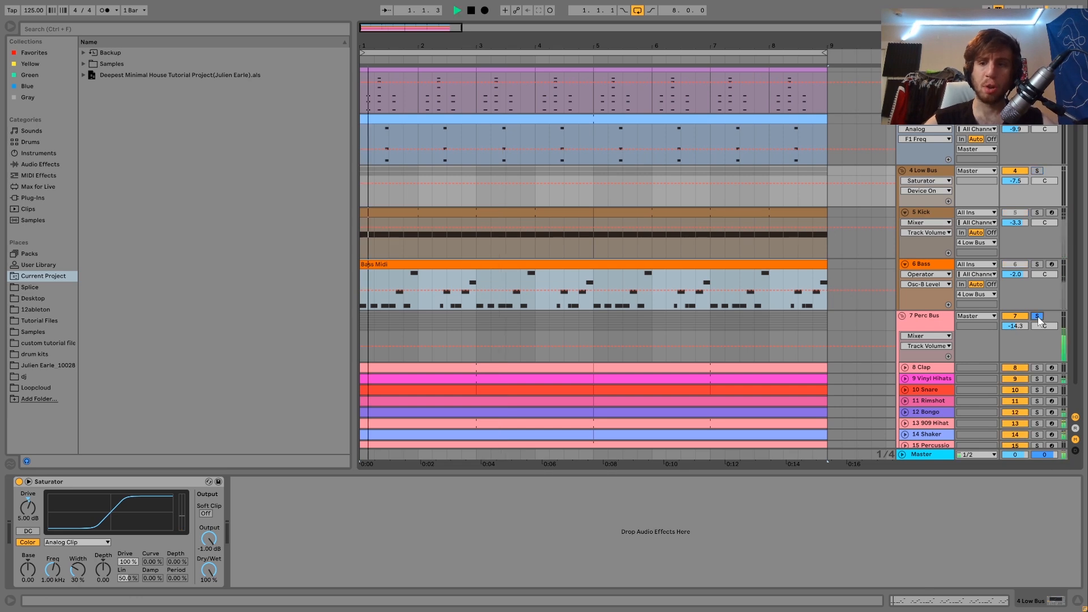
pyautogui.scroll(-2, 1037, 334)
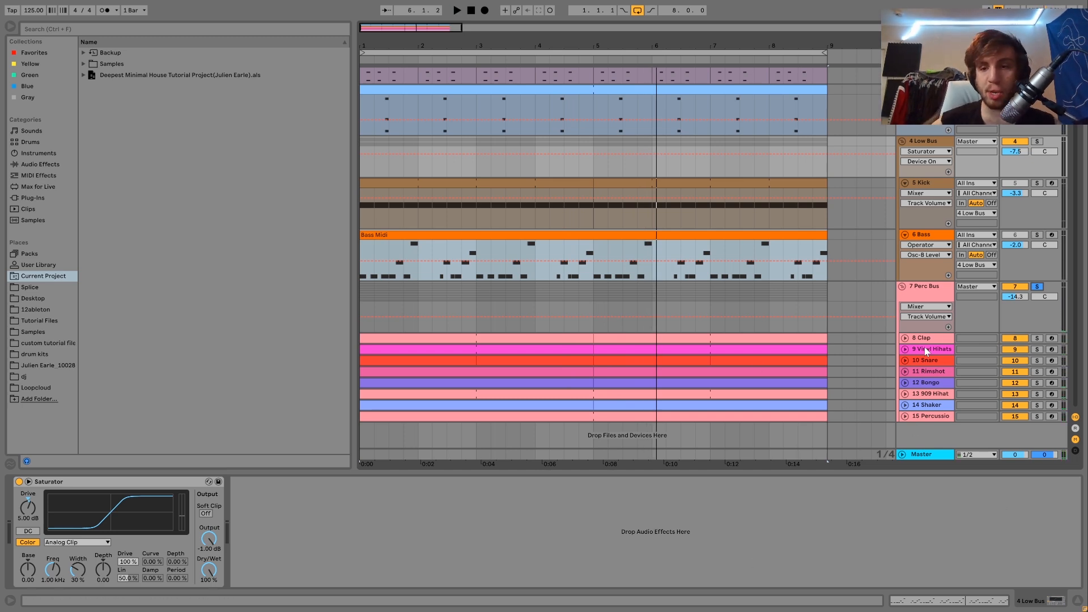
# Expand the Clap track, show its devices and audition it soloed.
pyautogui.click(905, 338)
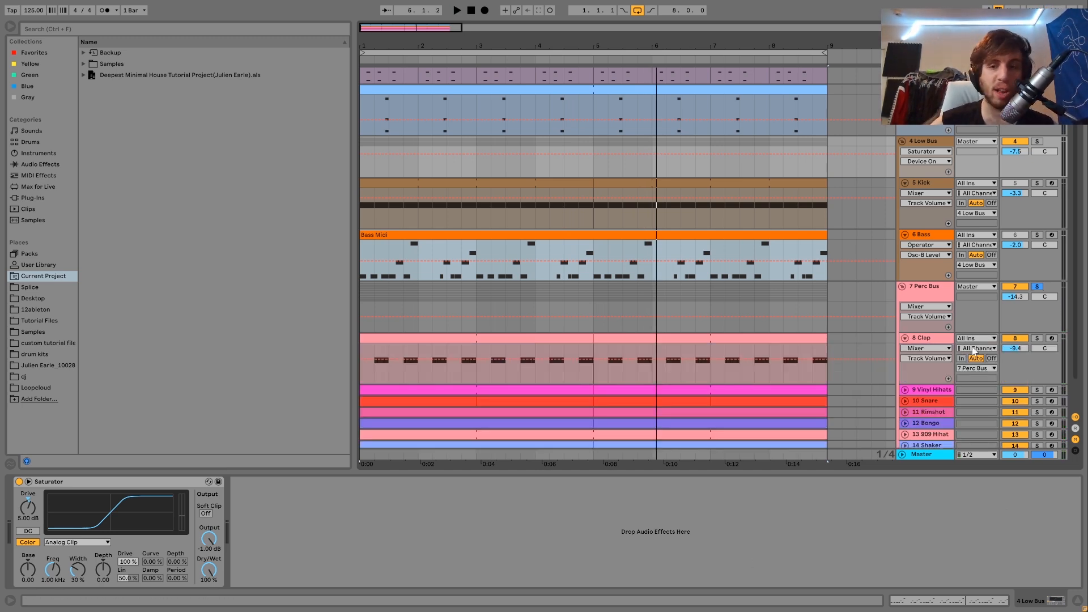
pyautogui.click(973, 350)
pyautogui.click(1037, 338)
pyautogui.press('space')
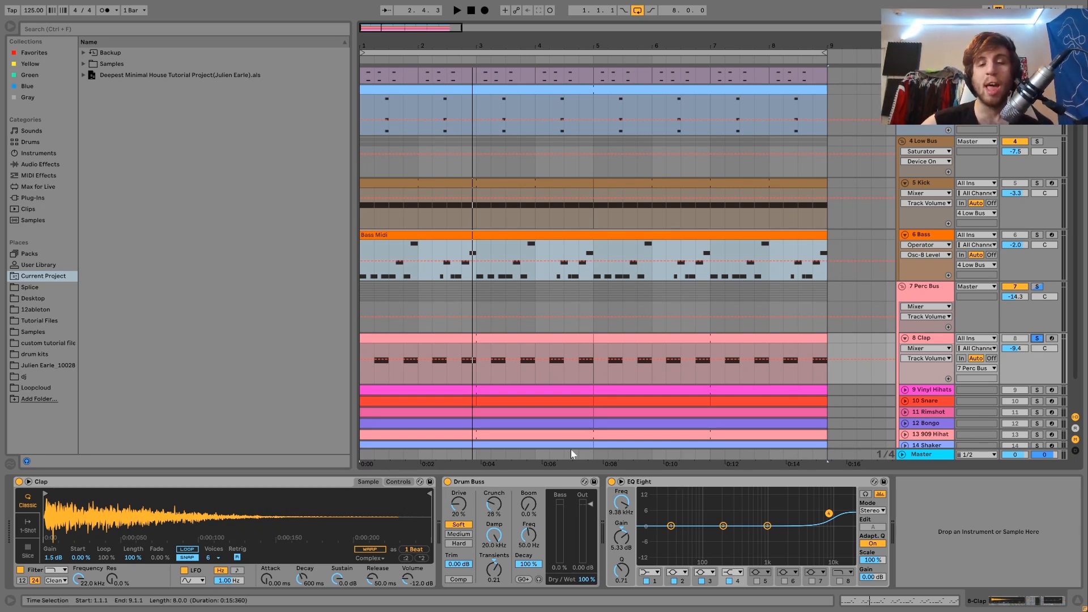
# Audition the Clap again on its own and within the full unsoloed mix.
pyautogui.press('space')
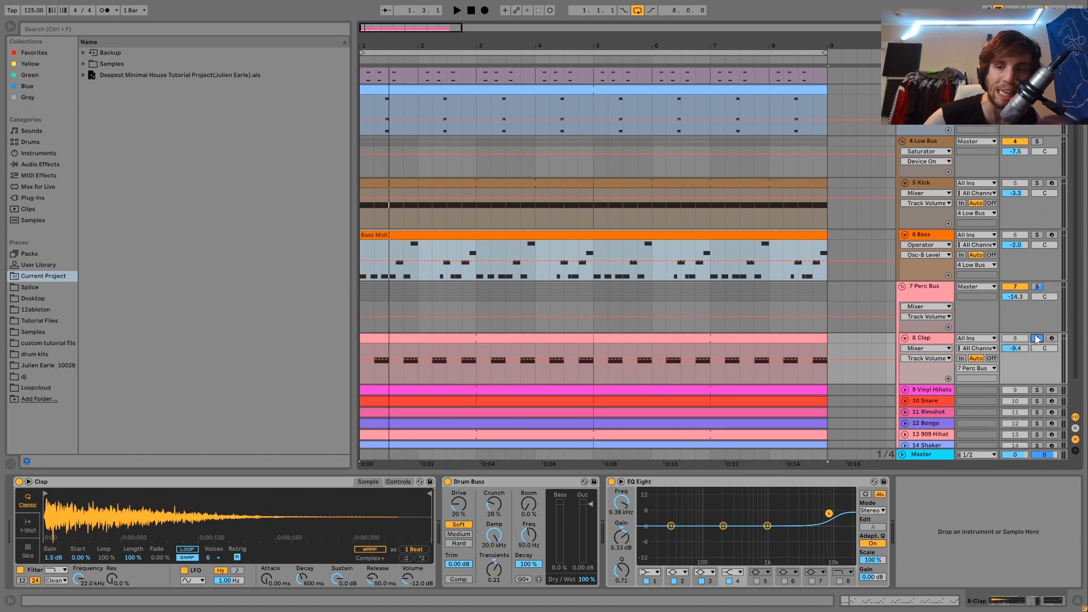
pyautogui.press('space')
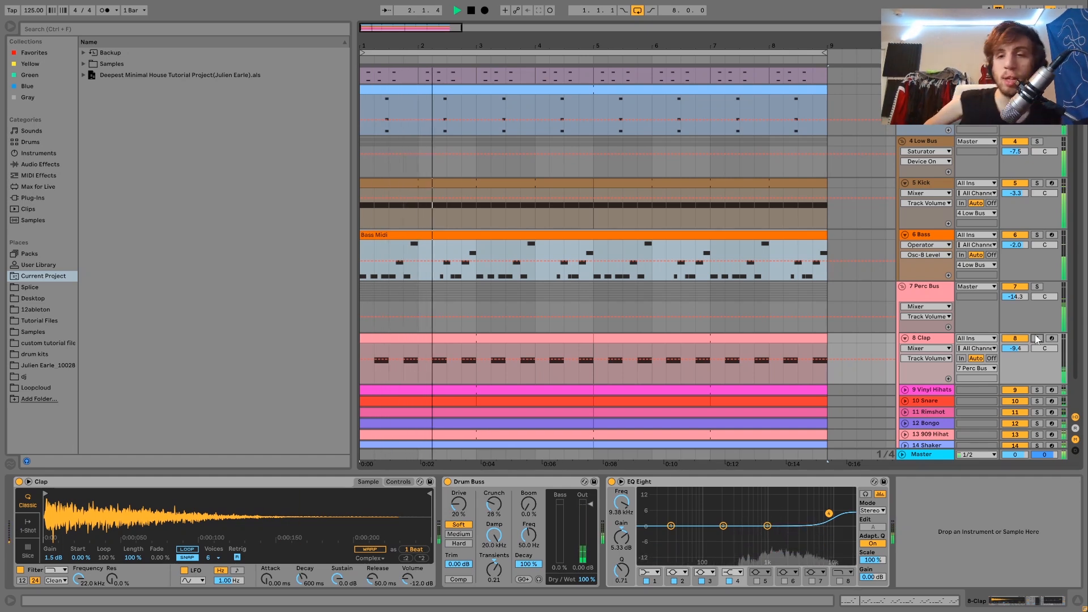
pyautogui.press('space')
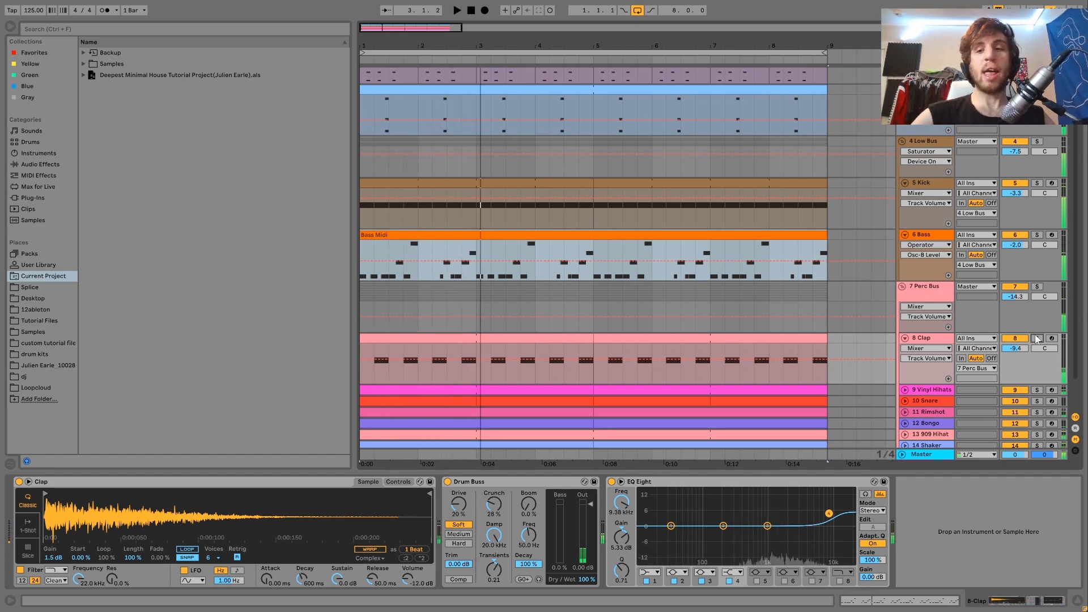
# Solo the Vinyl Hihats and 909 Hihat tracks, and move Vinyl Hihats between Bongo and 909 Hihat.
pyautogui.scroll(-3, 1035, 334)
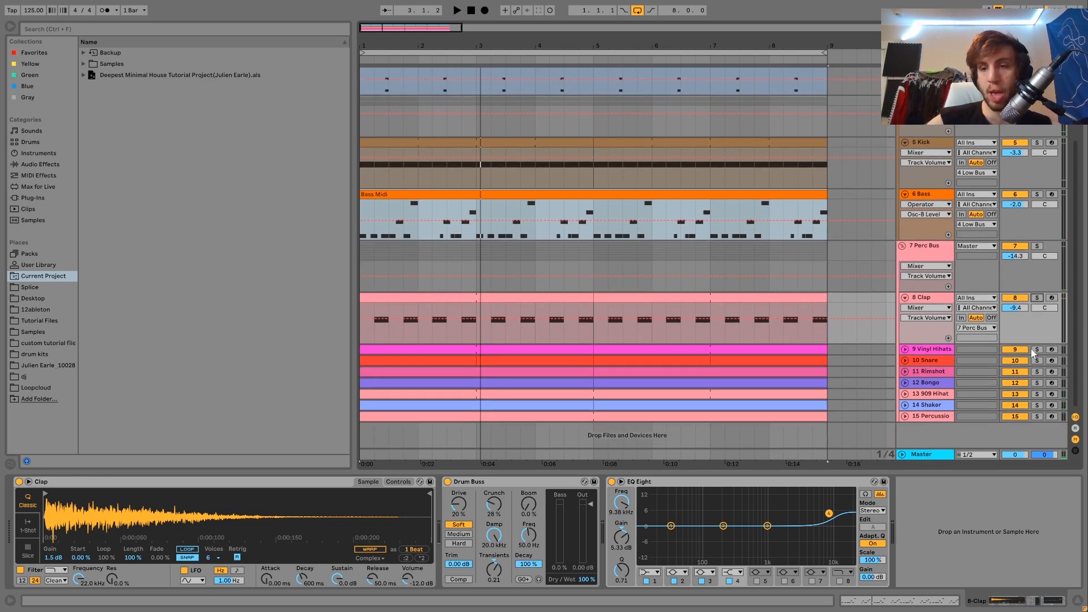
pyautogui.click(929, 350)
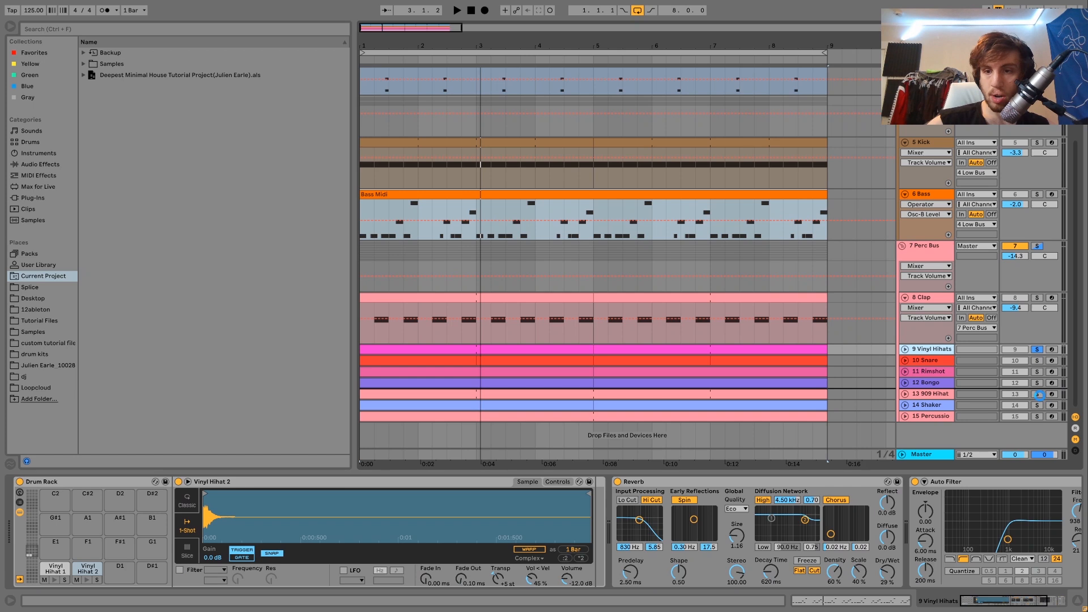
pyautogui.moveTo(1036, 391); pyautogui.dragTo(1040, 397)
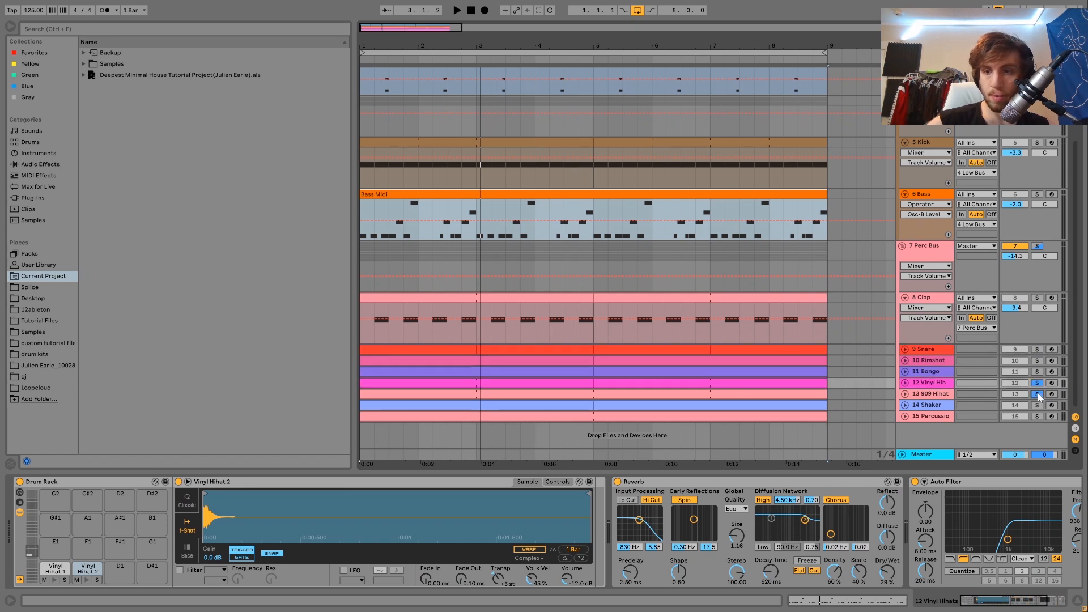
# Add the Shaker to the soloed hi-hats, expand the three tracks and audition them together.
pyautogui.click(1037, 405)
pyautogui.press('space')
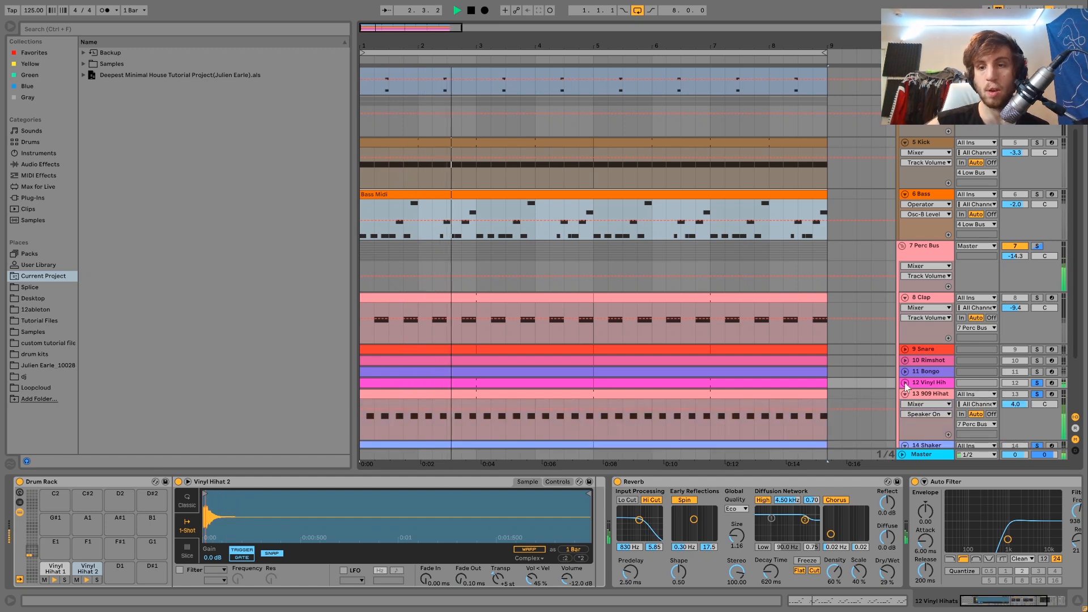
pyautogui.click(905, 383)
pyautogui.press('space')
pyautogui.scroll(-3, 1031, 350)
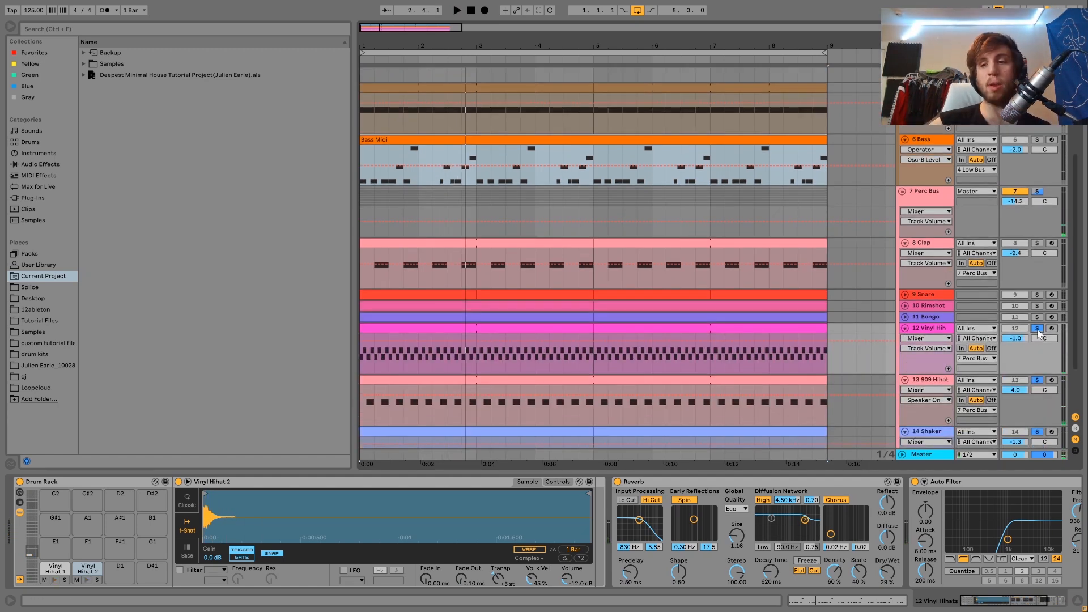
# Audition the Vinyl Hihats soloed, followed by the 909 Hihat and Shaker soloed together.
pyautogui.press('space')
pyautogui.scroll(-3, 1041, 340)
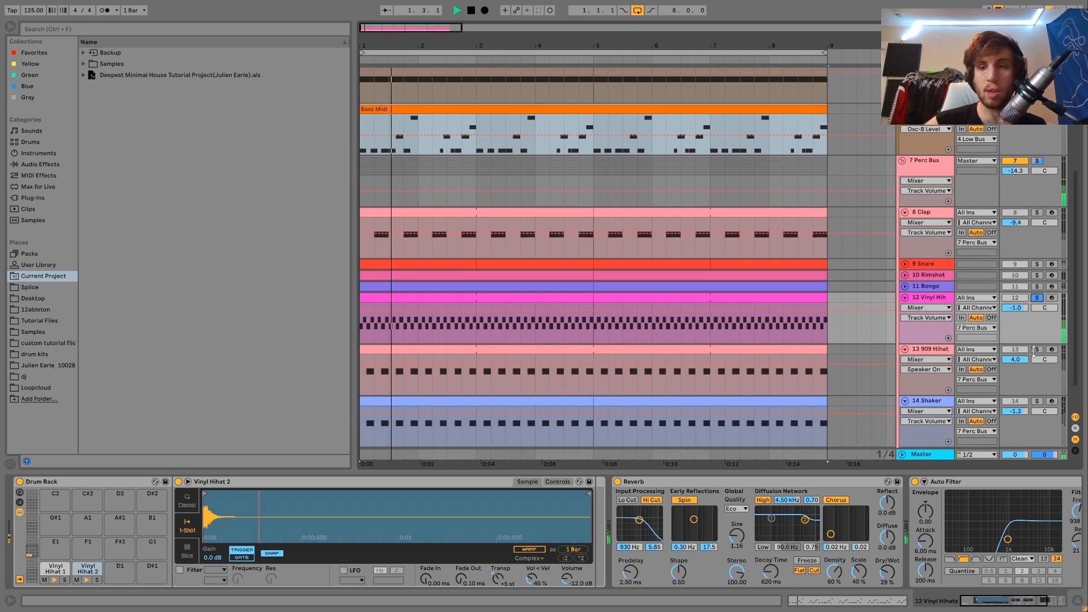
pyautogui.press('space')
pyautogui.click(1036, 320)
pyautogui.click(1036, 372)
pyautogui.press('space')
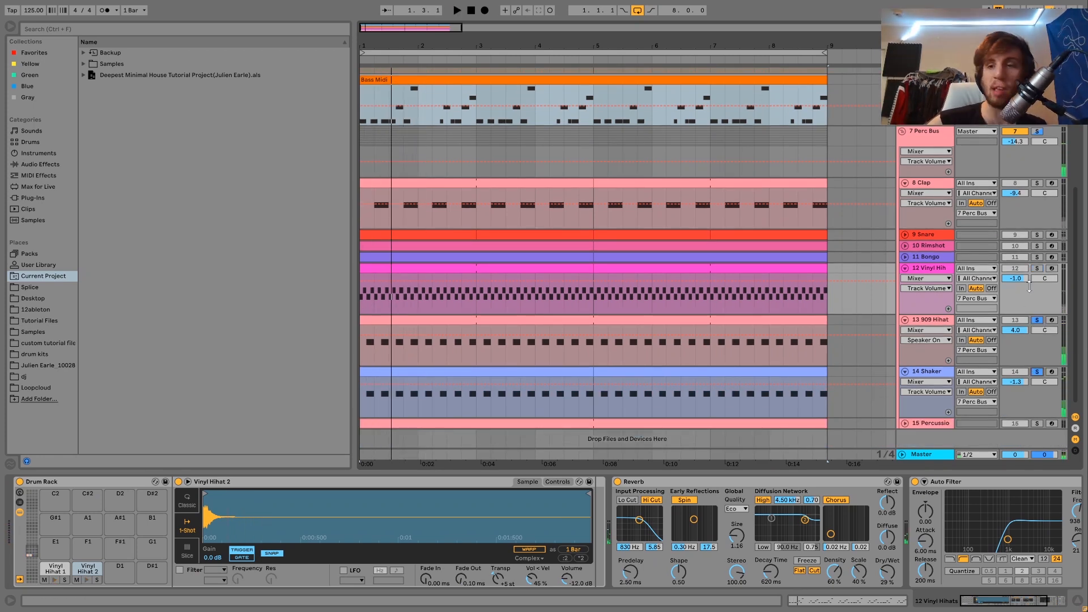
# Audition the Vinyl Hihats track soloed and within the full mix, and leave it soloed.
pyautogui.click(936, 260)
pyautogui.click(935, 268)
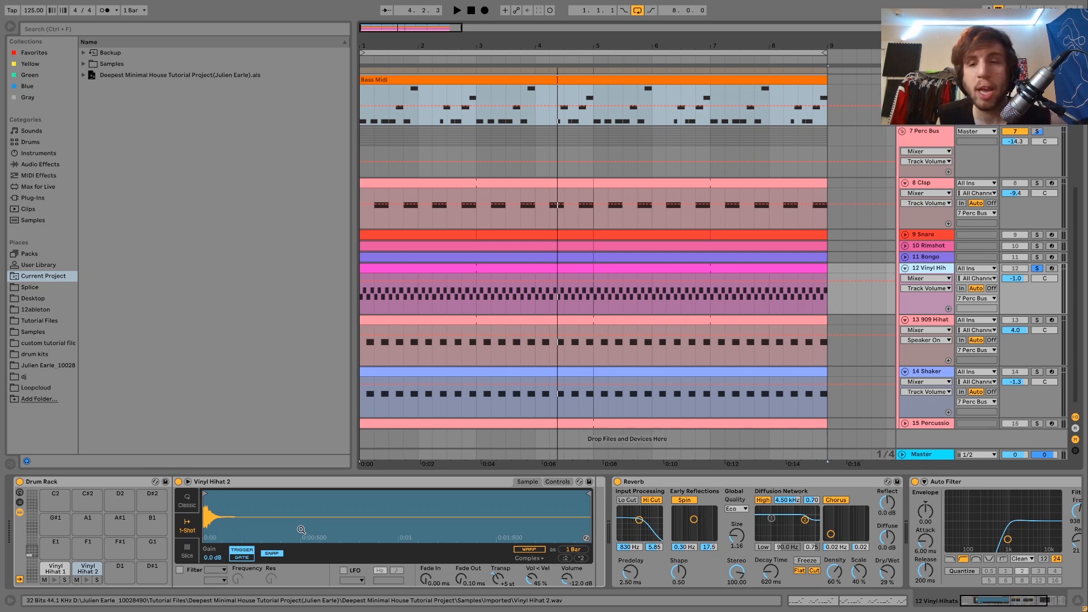
pyautogui.press('space')
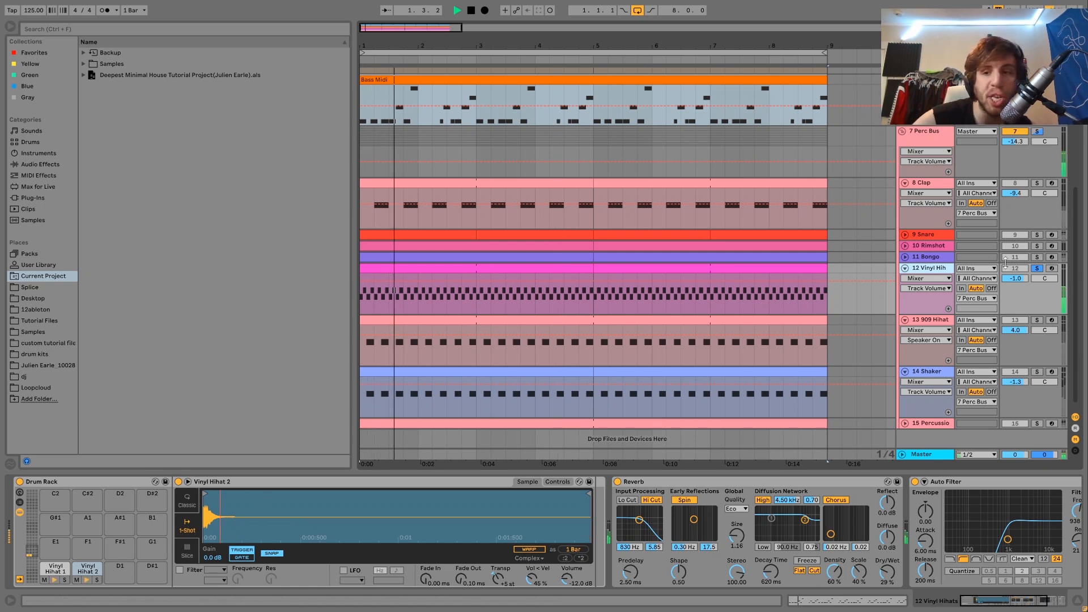
pyautogui.click(1038, 269)
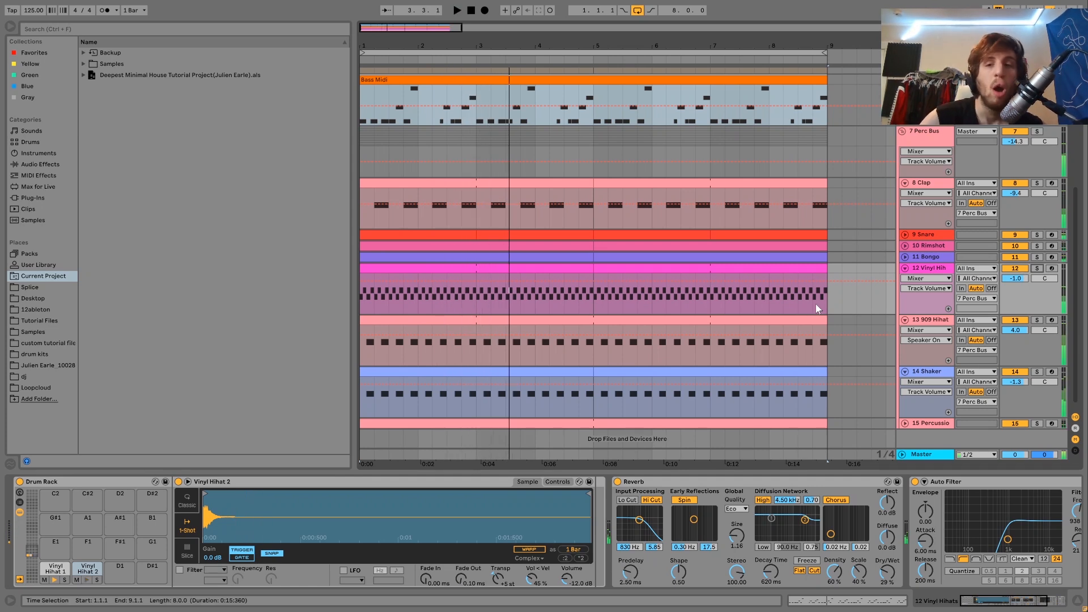
pyautogui.click(1037, 268)
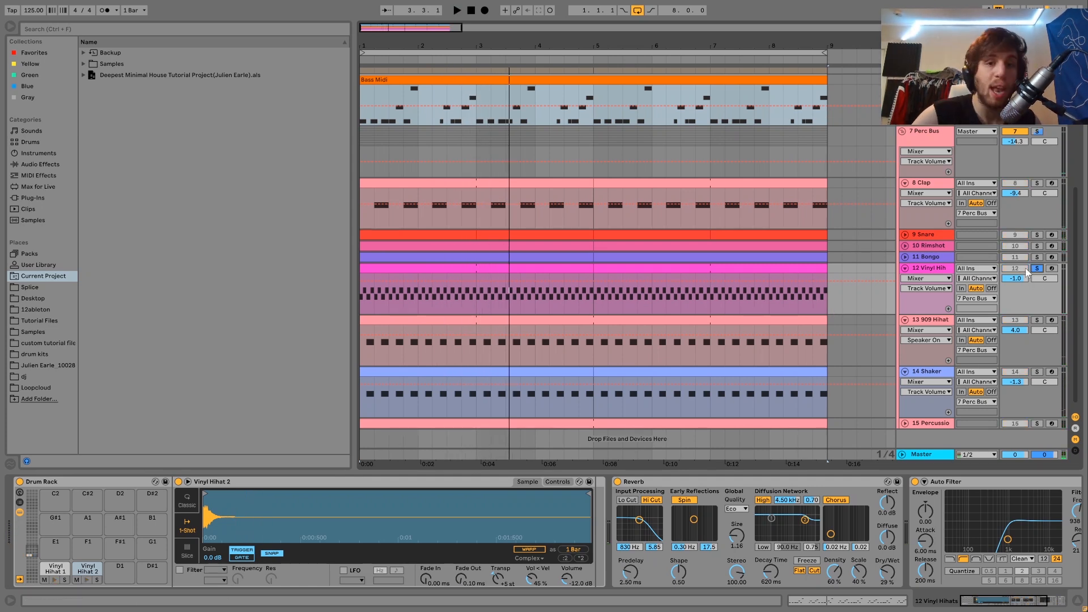
# Examine the notes in the first Vinyl Hihats clip, and return to the Drum Rack to preview its two hi-hat pads.
pyautogui.doubleClick(549, 271)
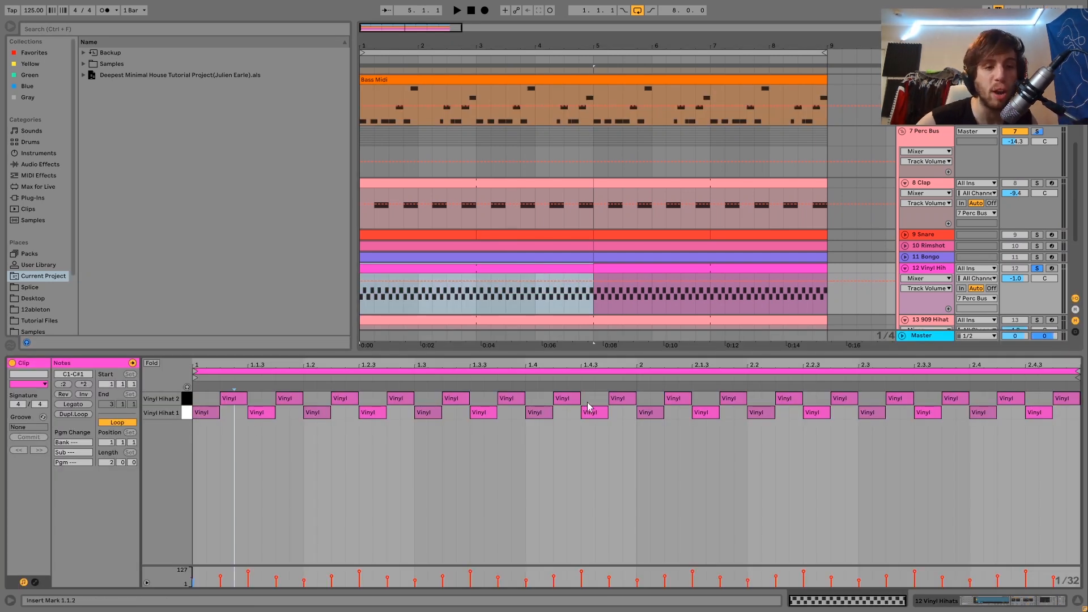
pyautogui.click(1013, 599)
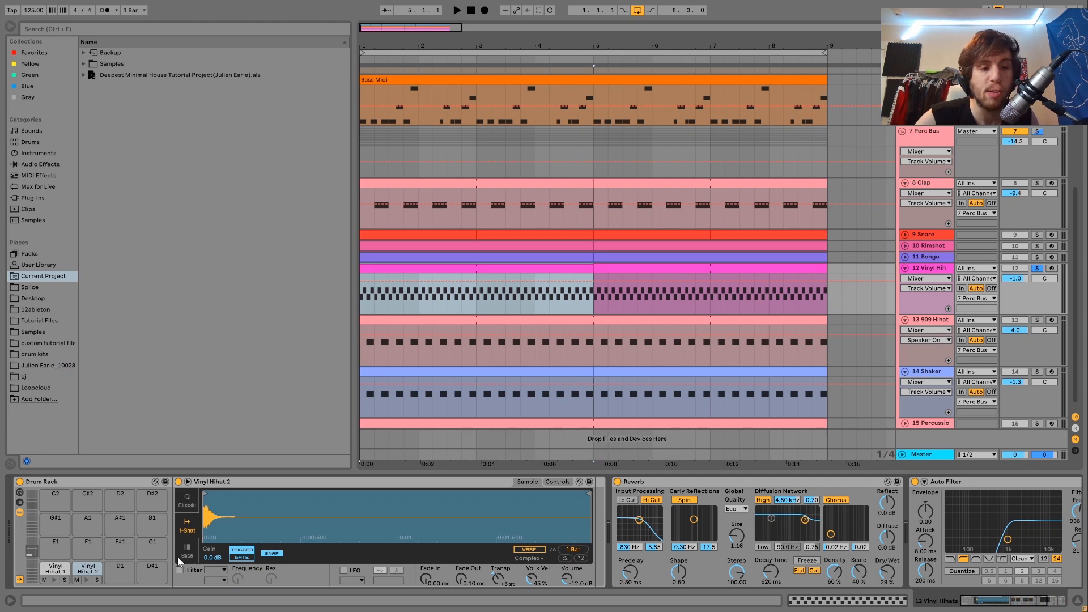
pyautogui.click(56, 578)
pyautogui.click(85, 579)
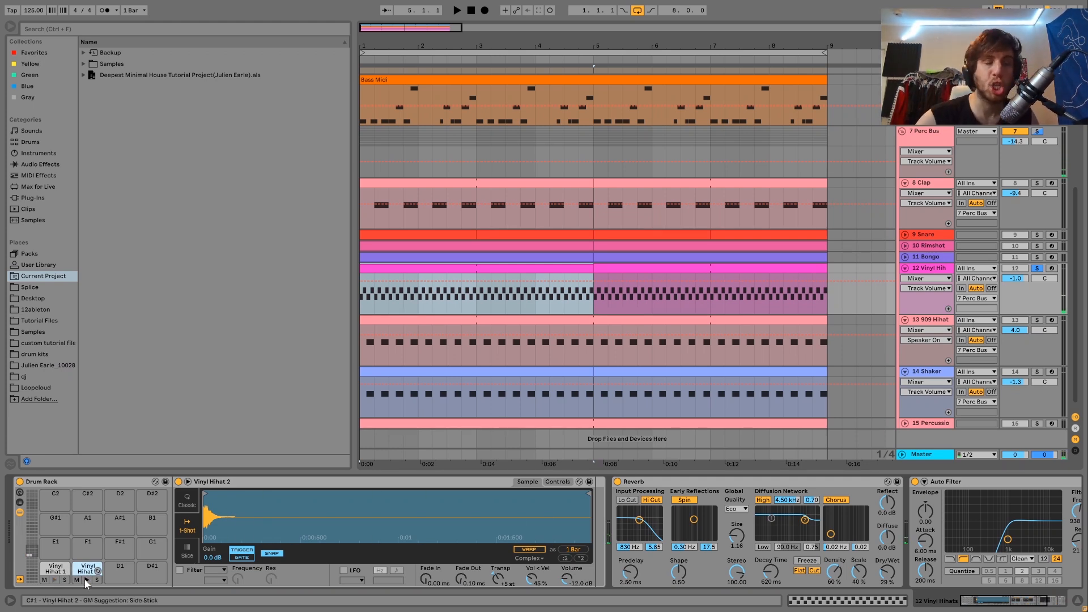
# Audition the Vinyl Hihats while examining the clip's note velocities, and return to the track's devices.
pyautogui.press('space')
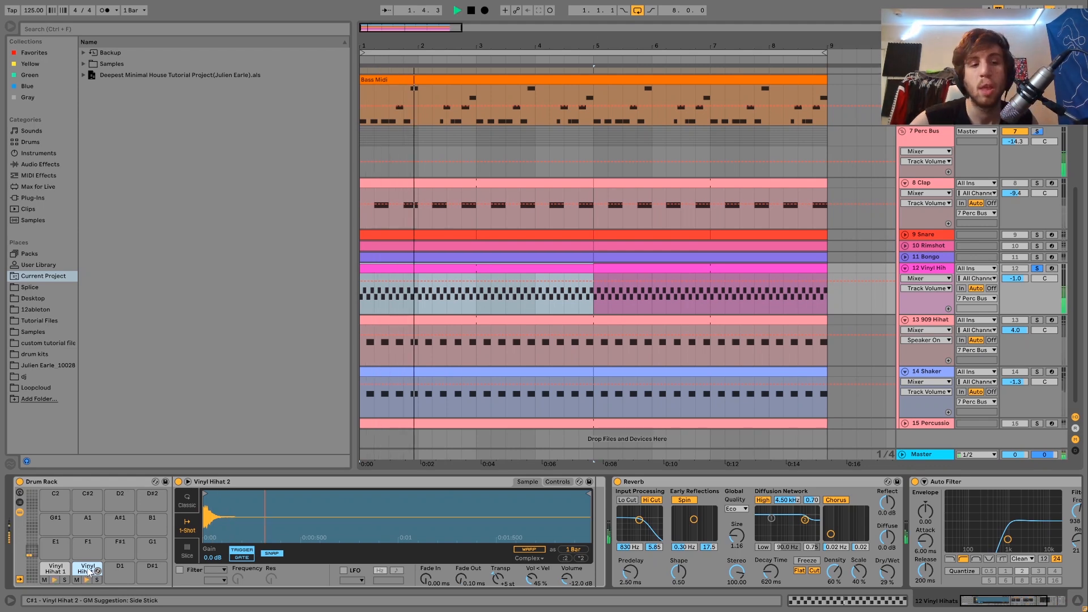
pyautogui.doubleClick(443, 269)
pyautogui.press('space')
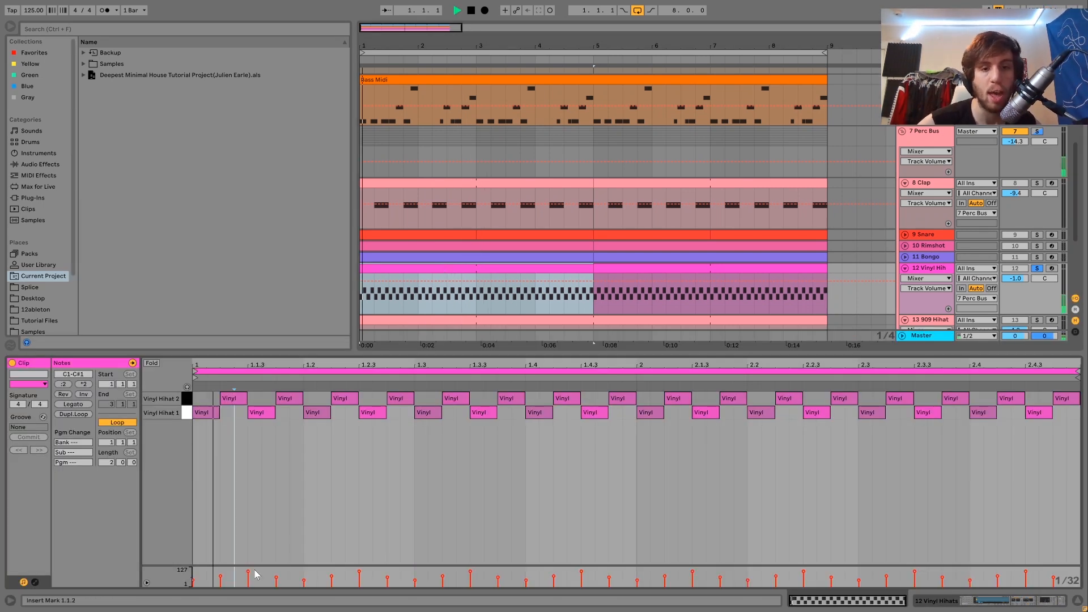
pyautogui.click(1012, 601)
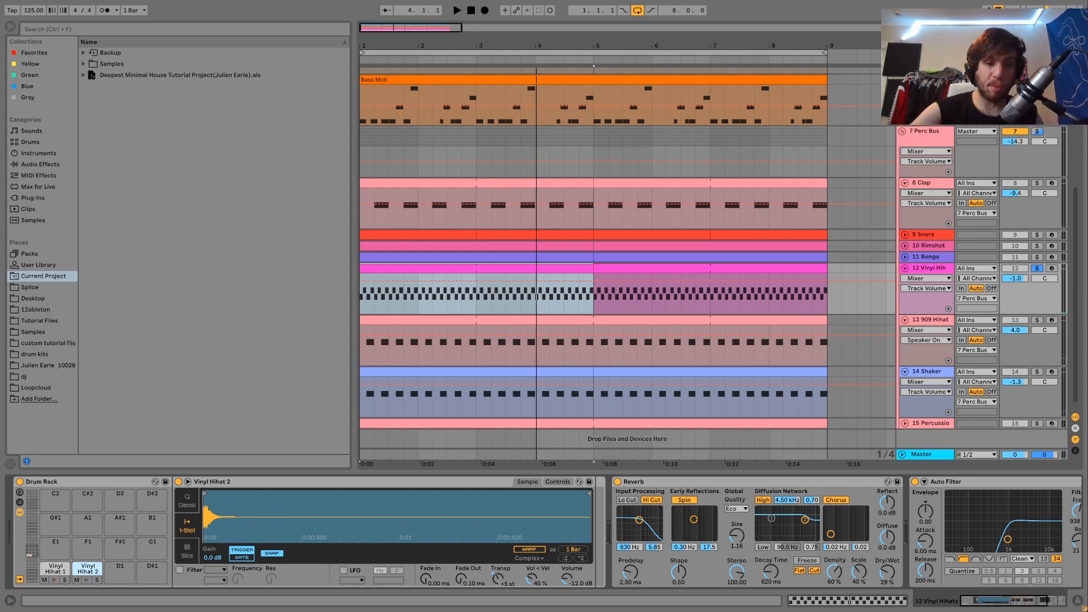
# Audition the Vinyl Hihats through Reverb and Auto Filter with Utility bypassed and re-enabled, and unsolo the track.
pyautogui.hscroll(4, 527, 534)
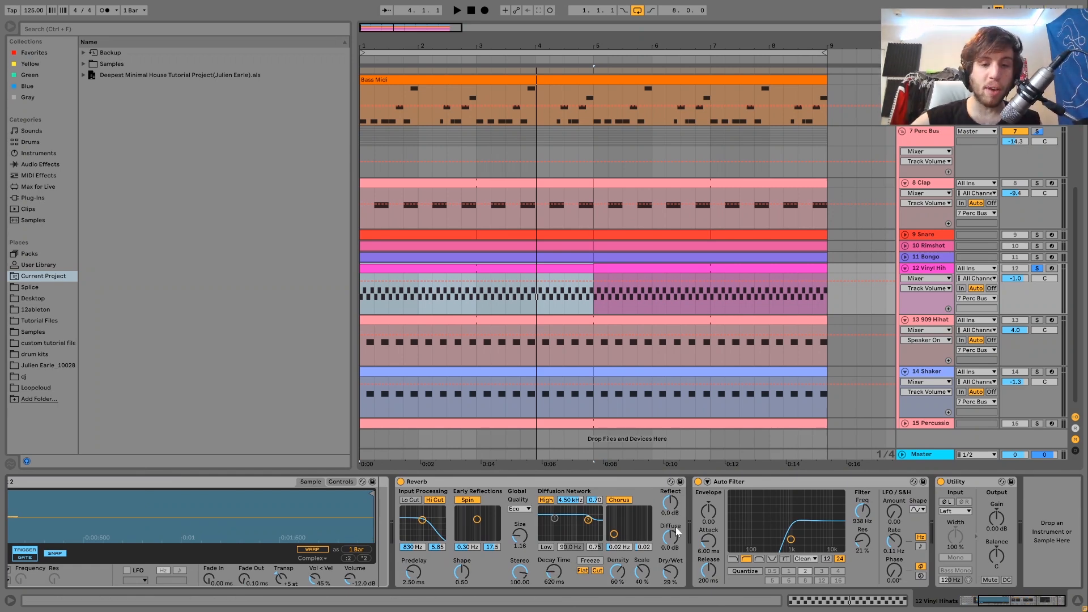
pyautogui.press('space')
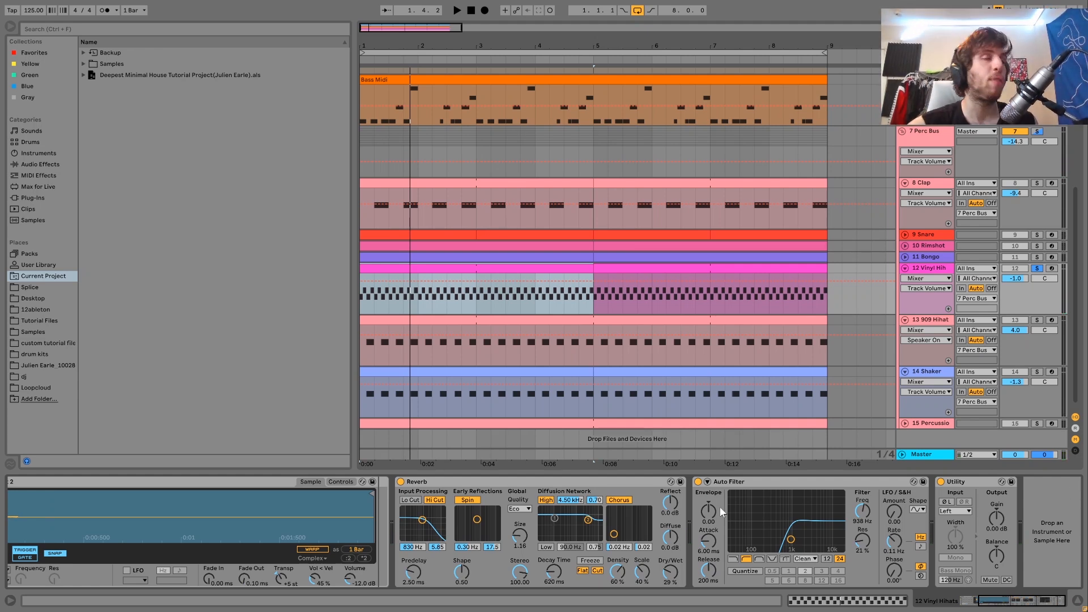
pyautogui.press('space')
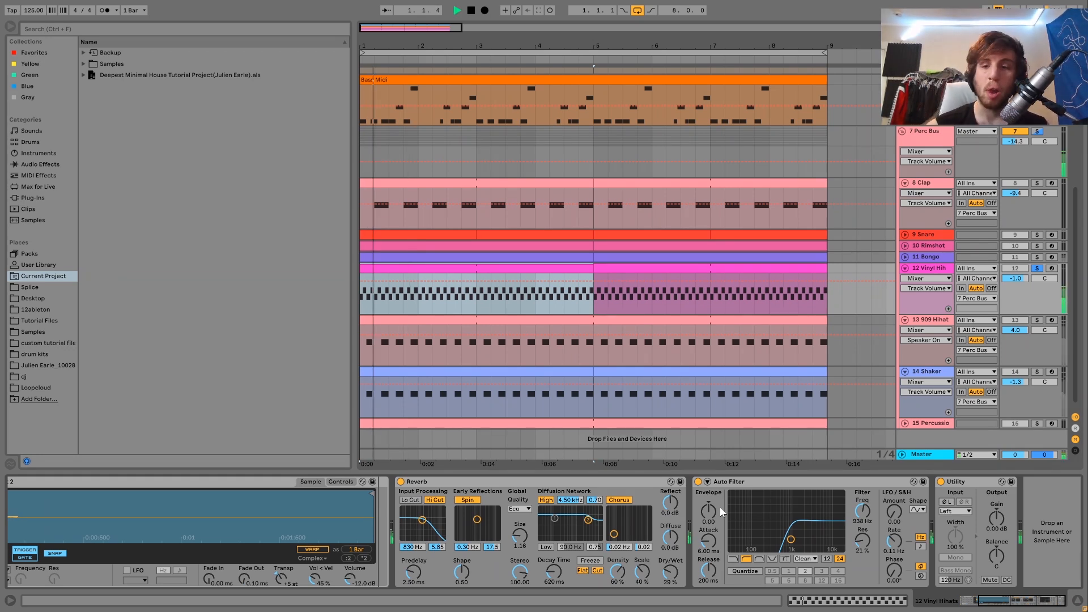
pyautogui.click(940, 482)
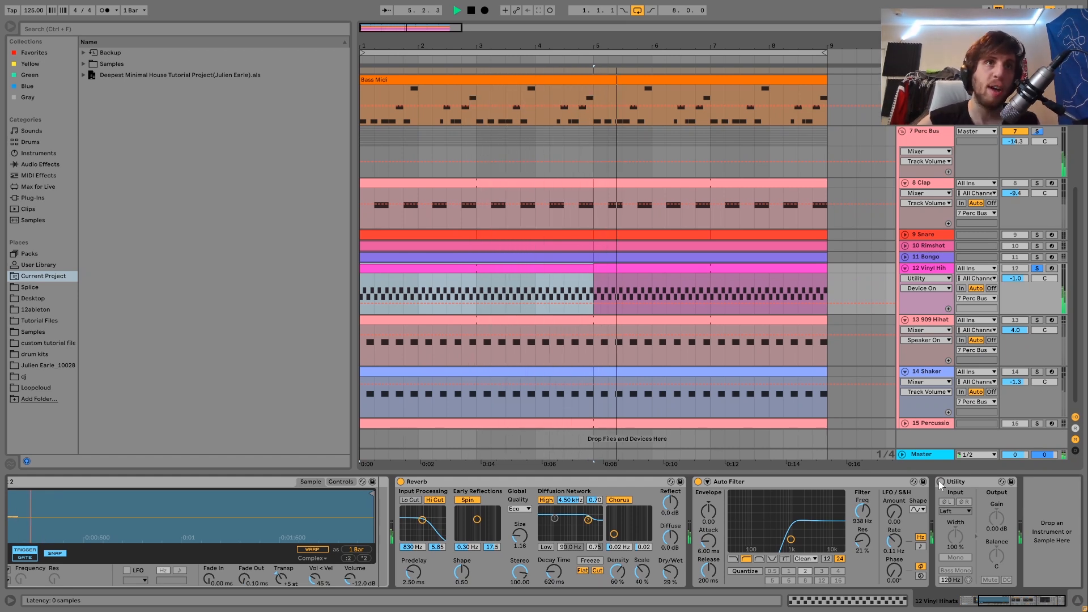
pyautogui.click(941, 481)
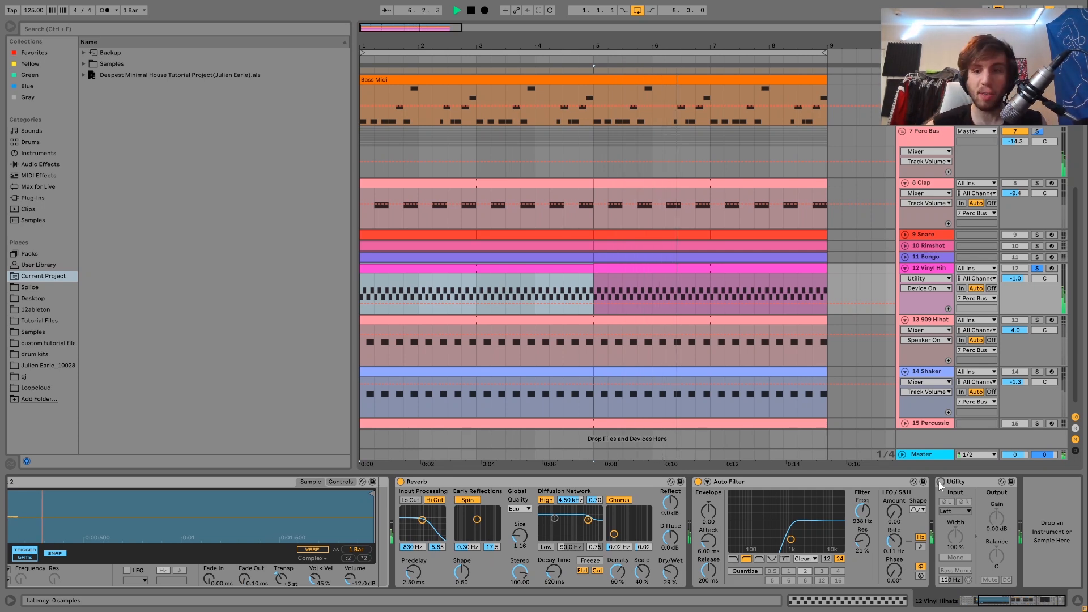
pyautogui.click(1040, 268)
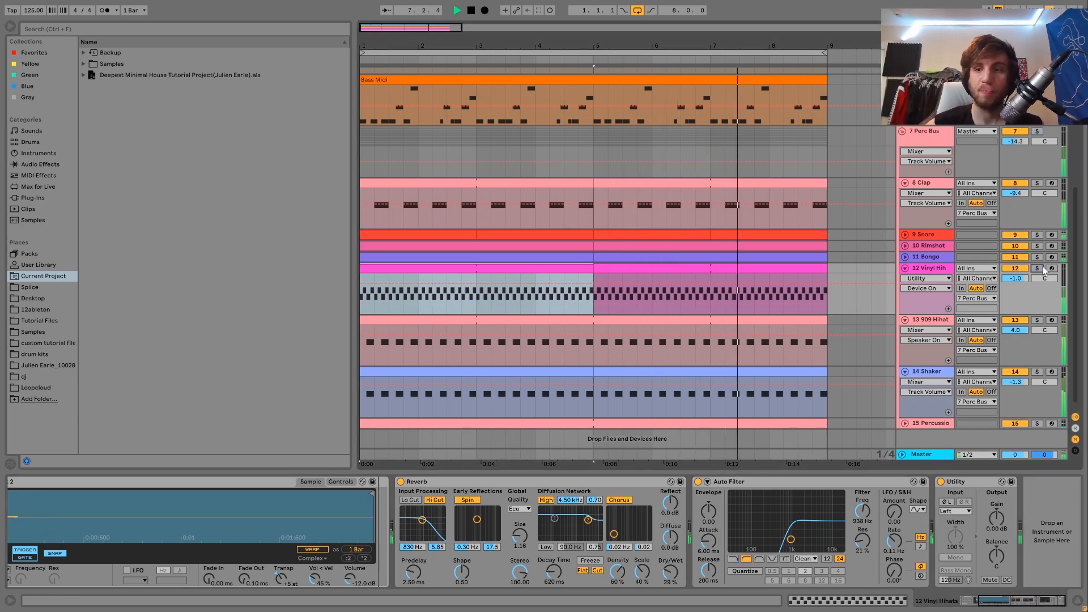
# Audition the 909 Hihat and Shaker tracks soloed together, and leave only the 909 Hihat soloed.
pyautogui.click(1037, 320)
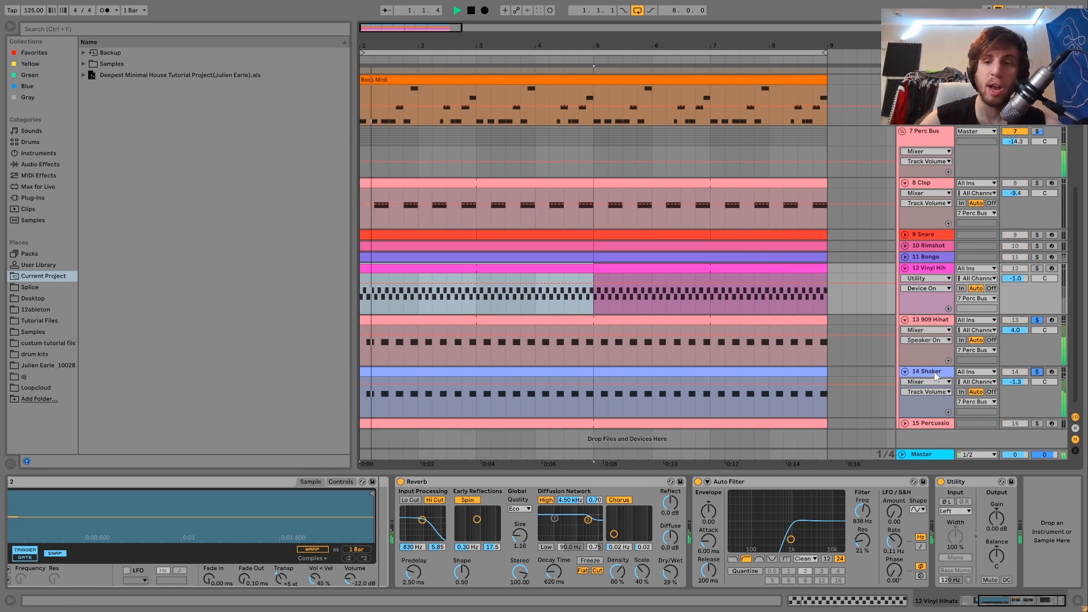
pyautogui.click(1036, 372)
pyautogui.click(1036, 371)
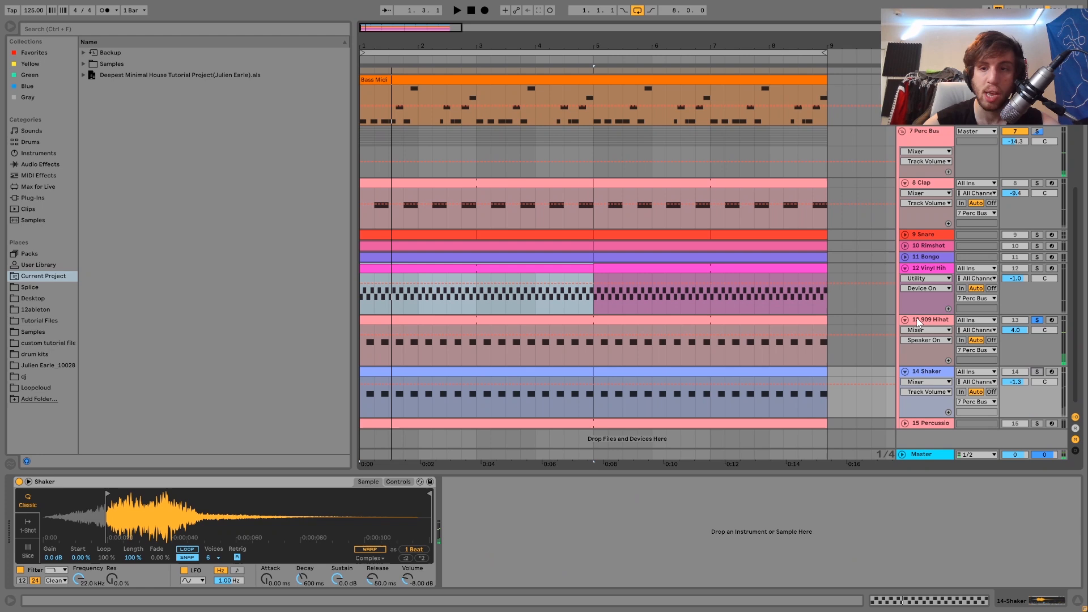
# Audition the soloed 909 Hihat through its sampler and Saturator, and locate 909 Hihat.wav among the project's imported samples.
pyautogui.click(919, 322)
pyautogui.press('space')
pyautogui.click(254, 525)
pyautogui.press('space')
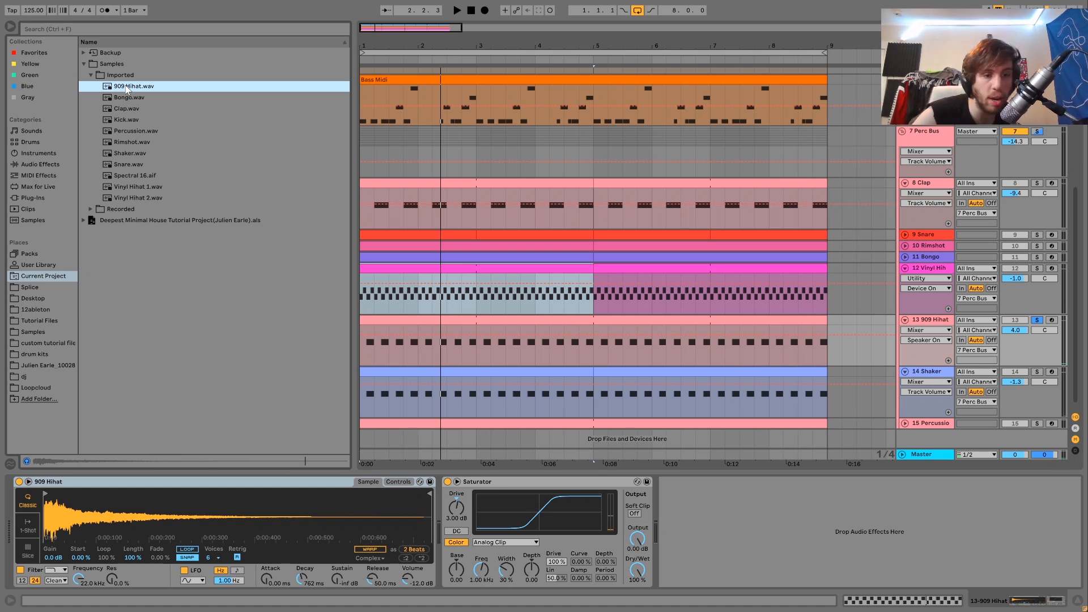
pyautogui.press('space')
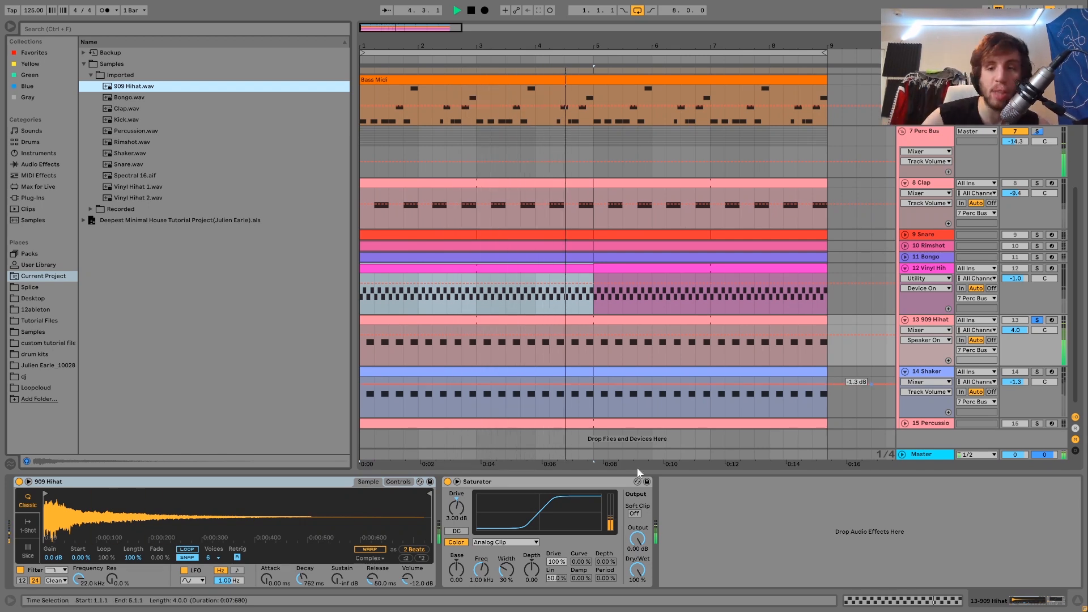
# Audition the Shaker track soloed on its own and together with the 909 Hihat while showing its sampler settings.
pyautogui.click(1037, 372)
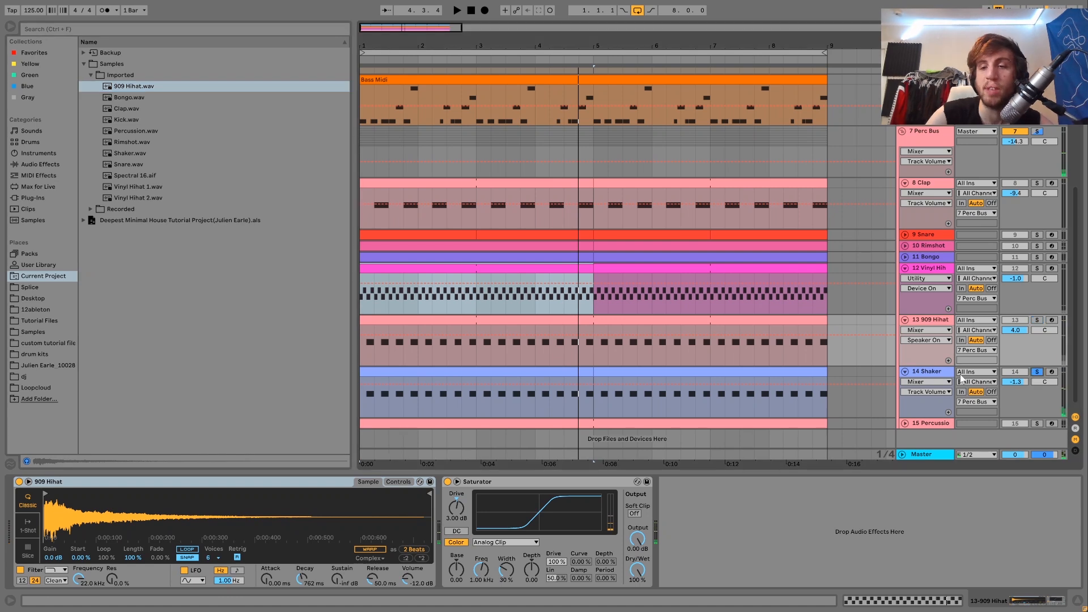
pyautogui.click(915, 372)
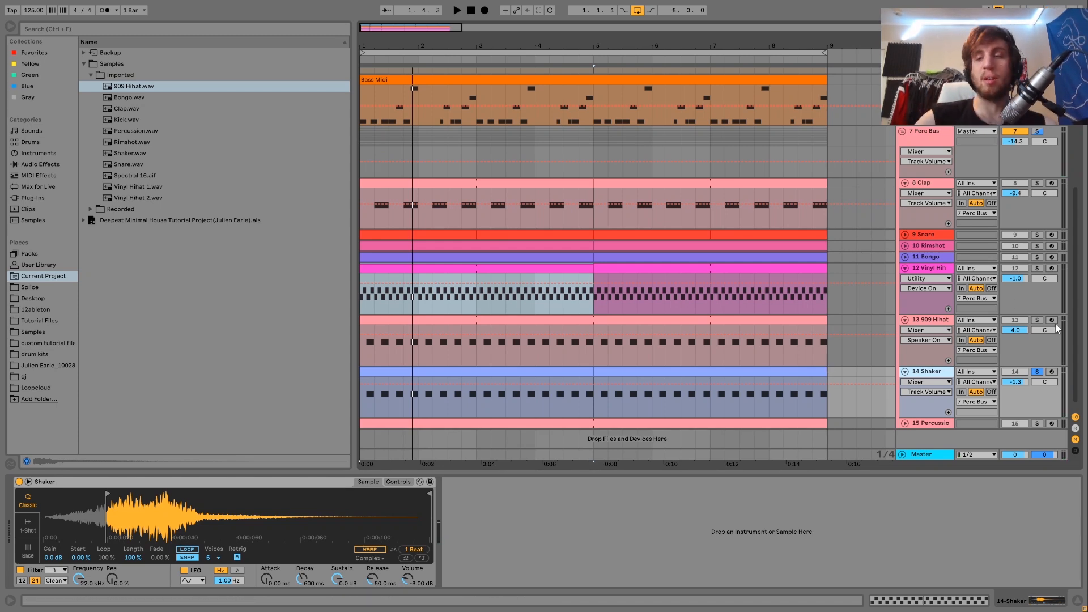
pyautogui.click(1037, 320)
pyautogui.press('space')
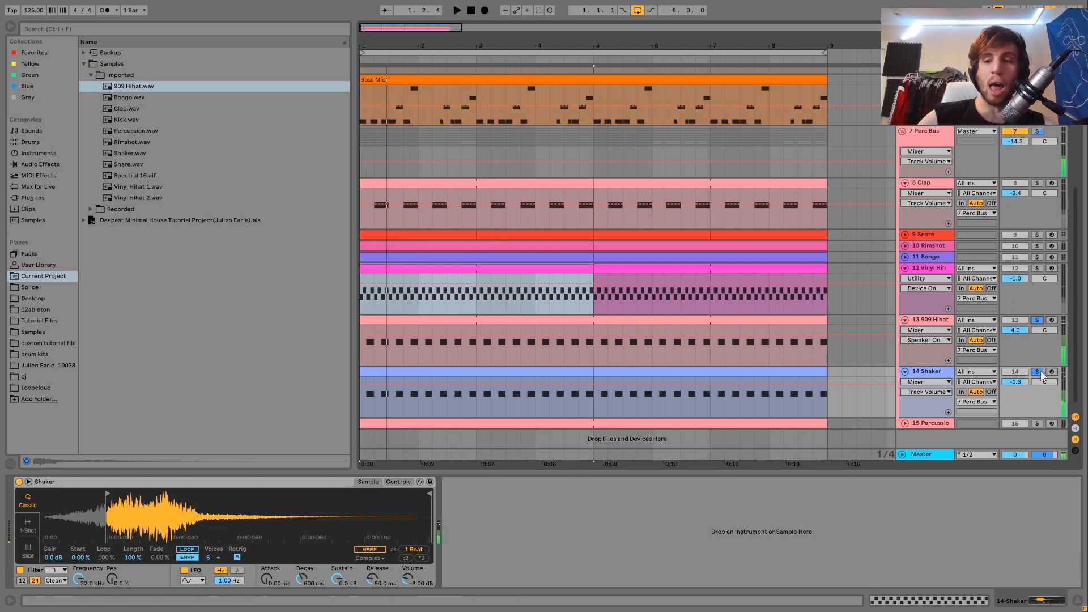
pyautogui.press('space')
pyautogui.keyDown('ctrl'); pyautogui.click(1037, 371); pyautogui.keyUp('ctrl')
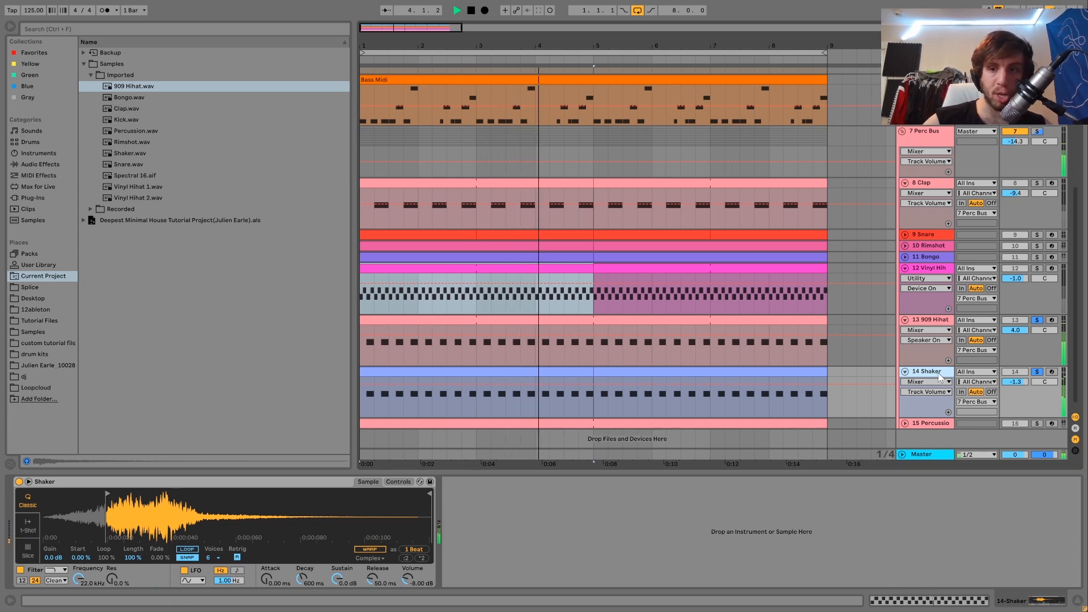
pyautogui.press('space')
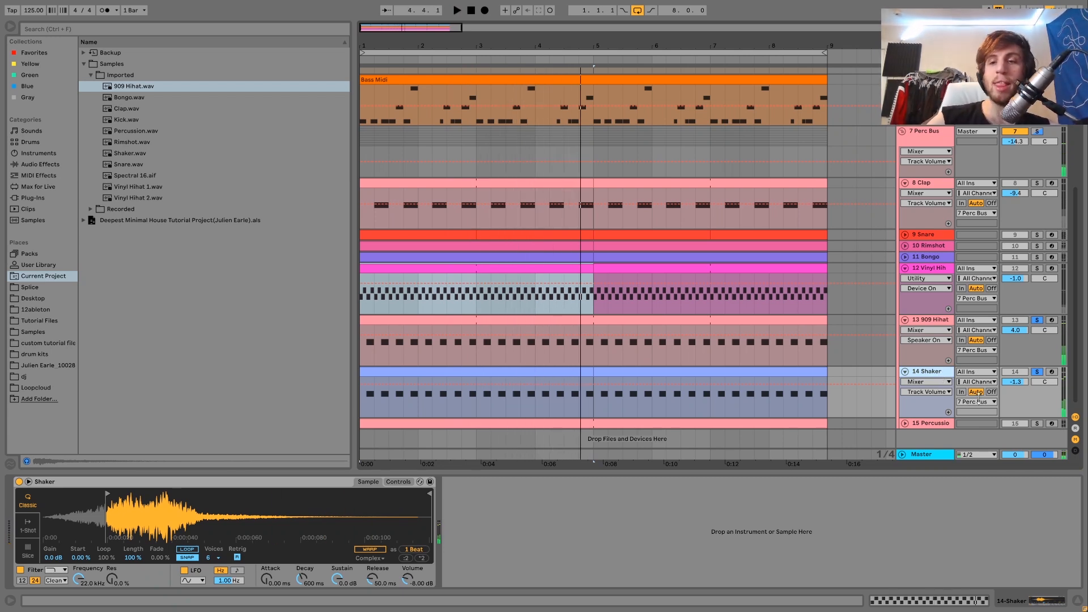
# Move the Percussion track between Bongo and Vinyl Hihats, and solo the Snare, Rimshot, Bongo and Percussion tracks together.
pyautogui.click(921, 424)
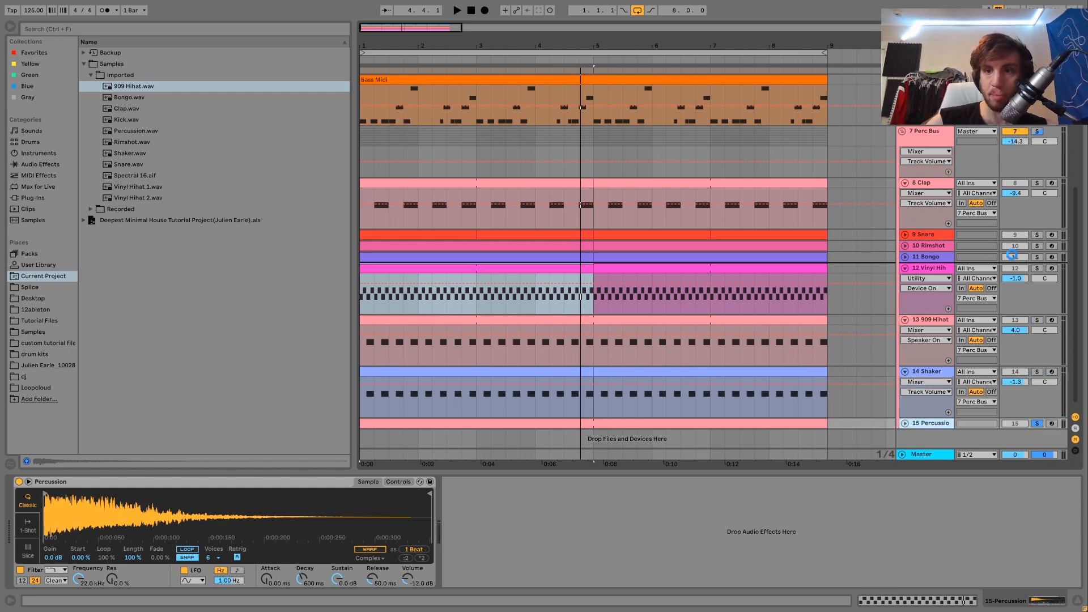
pyautogui.moveTo(1038, 260); pyautogui.dragTo(1036, 265)
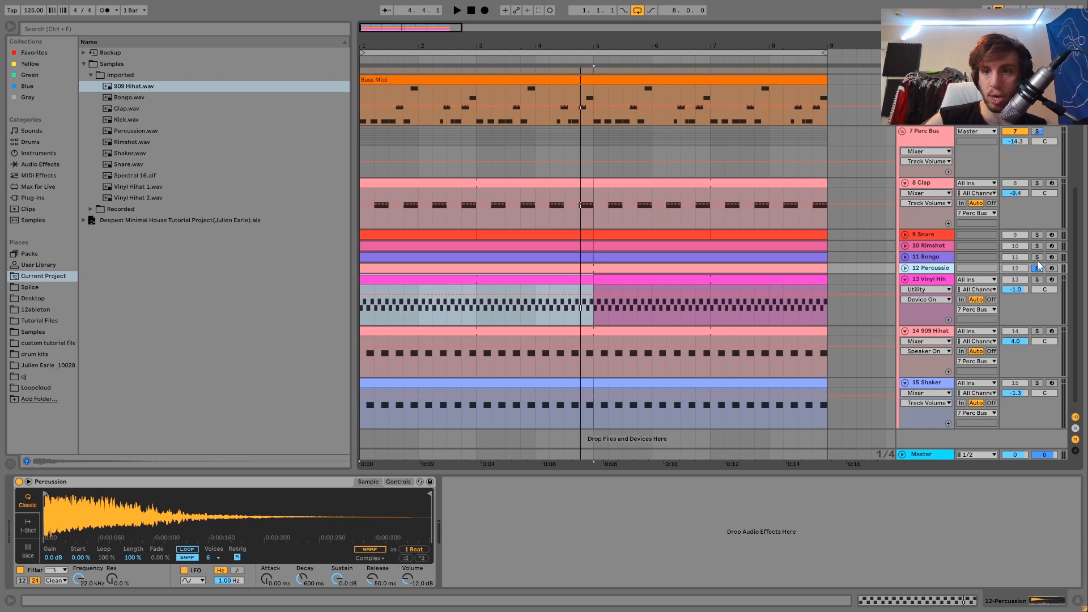
pyautogui.keyDown('ctrl'); pyautogui.click(1037, 258); pyautogui.keyUp('ctrl')
pyautogui.keyDown('ctrl'); pyautogui.click(1036, 234); pyautogui.keyUp('ctrl')
# Unfold the Snare, Rimshot, Bongo and Percussion tracks while auditioning them soloed together.
pyautogui.press('space')
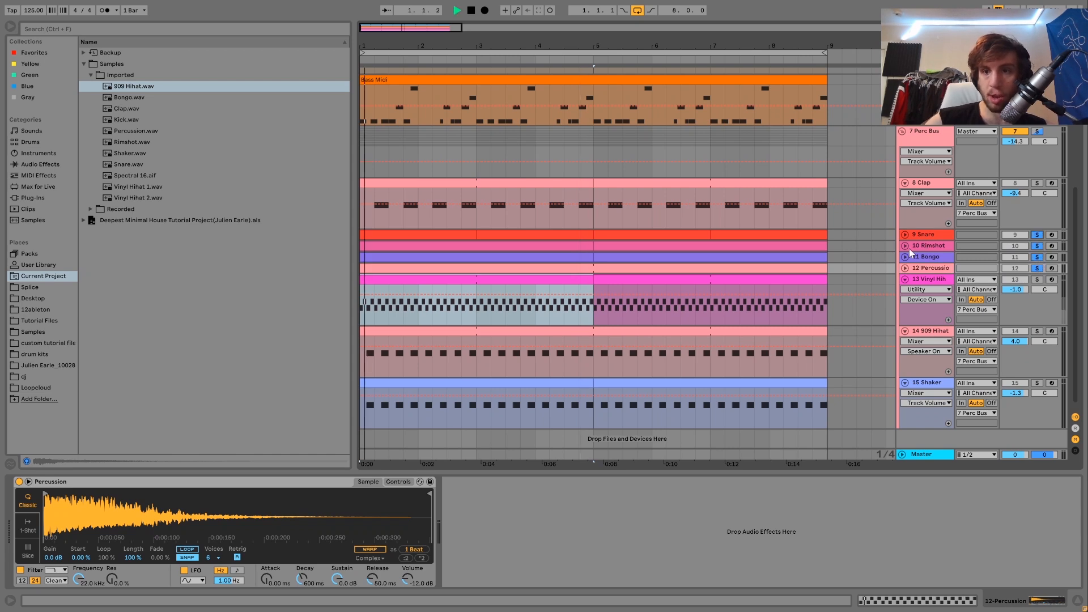
pyautogui.click(904, 235)
pyautogui.click(905, 286)
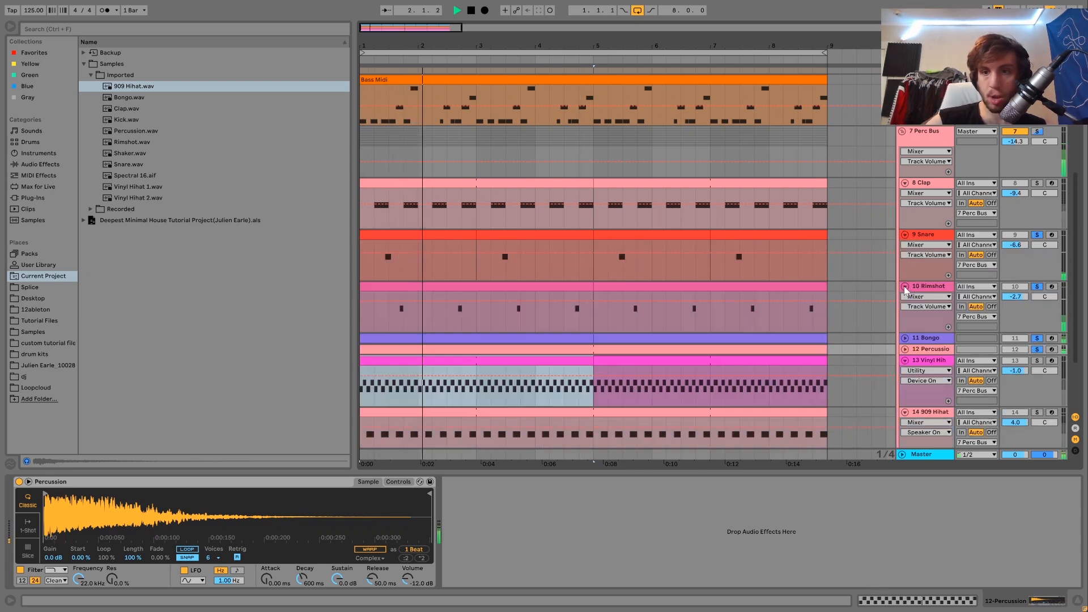
pyautogui.scroll(-2, 905, 315)
pyautogui.click(905, 311)
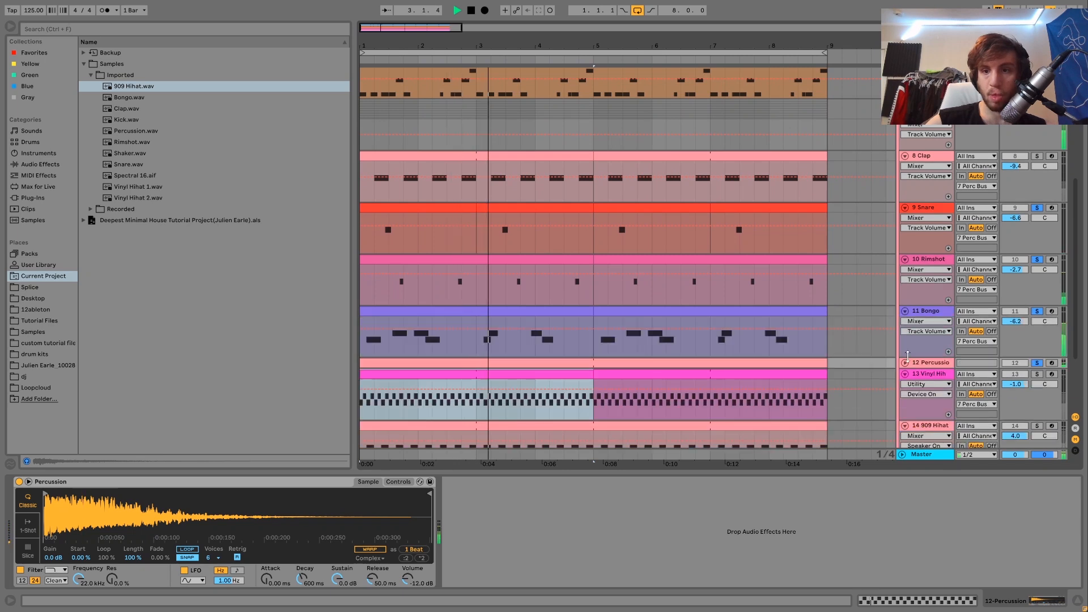
pyautogui.click(905, 363)
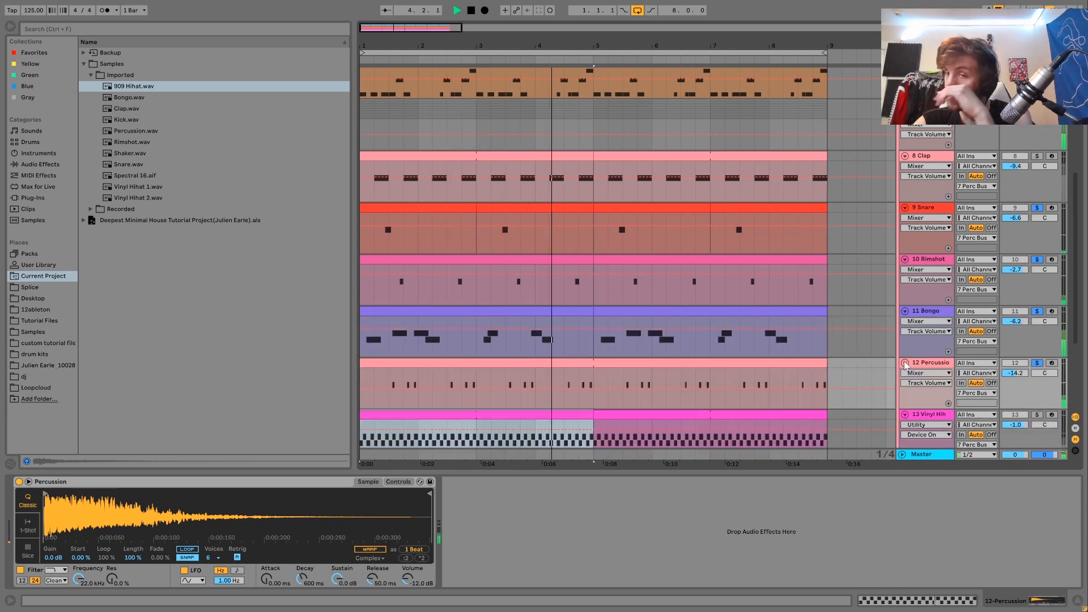
pyautogui.press('space')
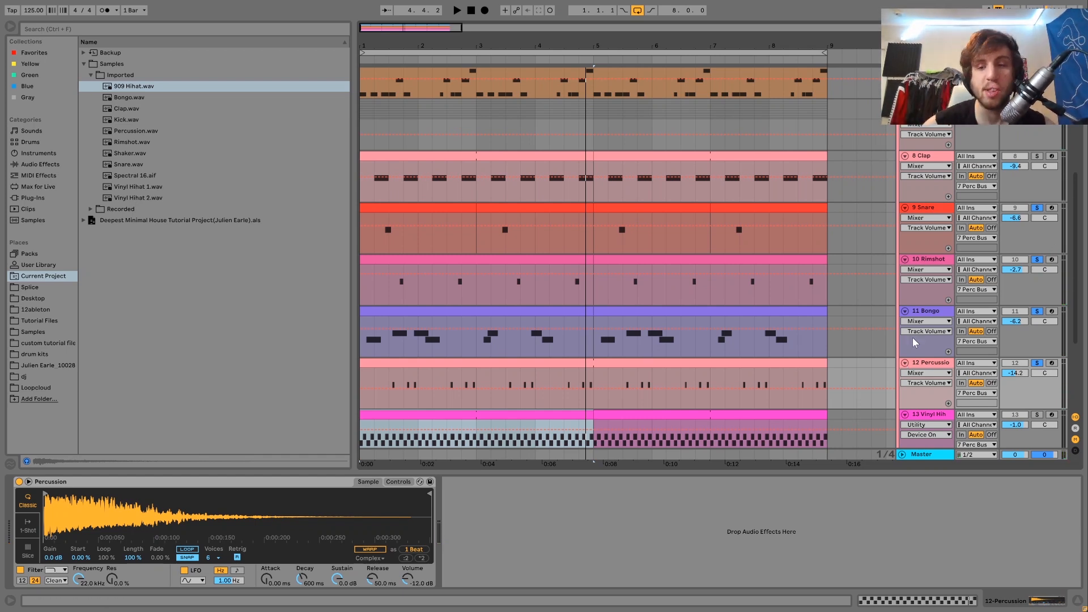
# Audition the soloed percussion tracks with the Shaker added, and take the Shaker out of solo again.
pyautogui.scroll(-5, 1054, 251)
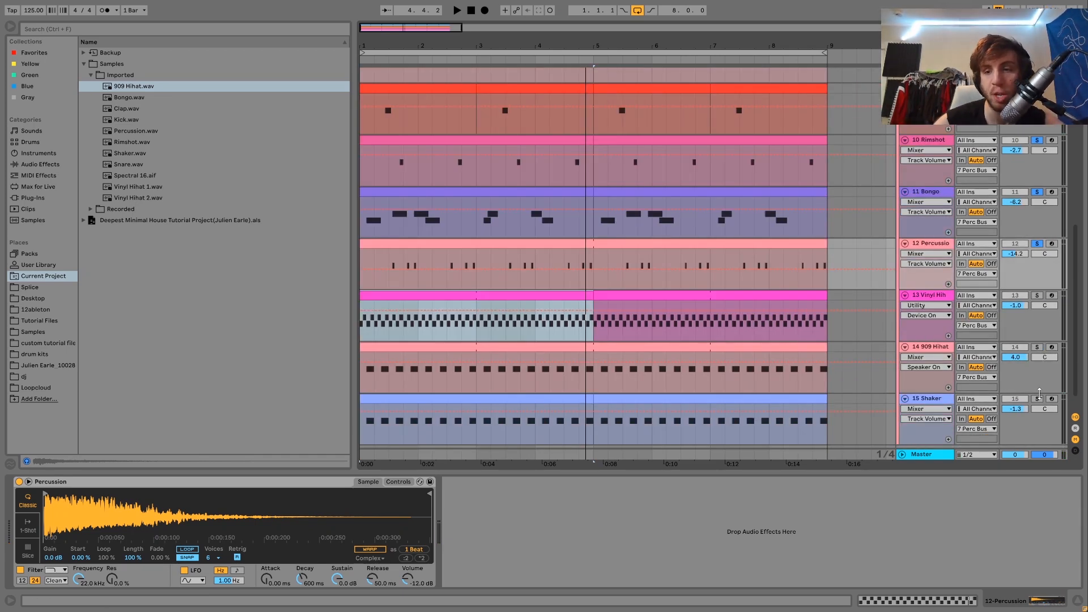
pyautogui.press('space')
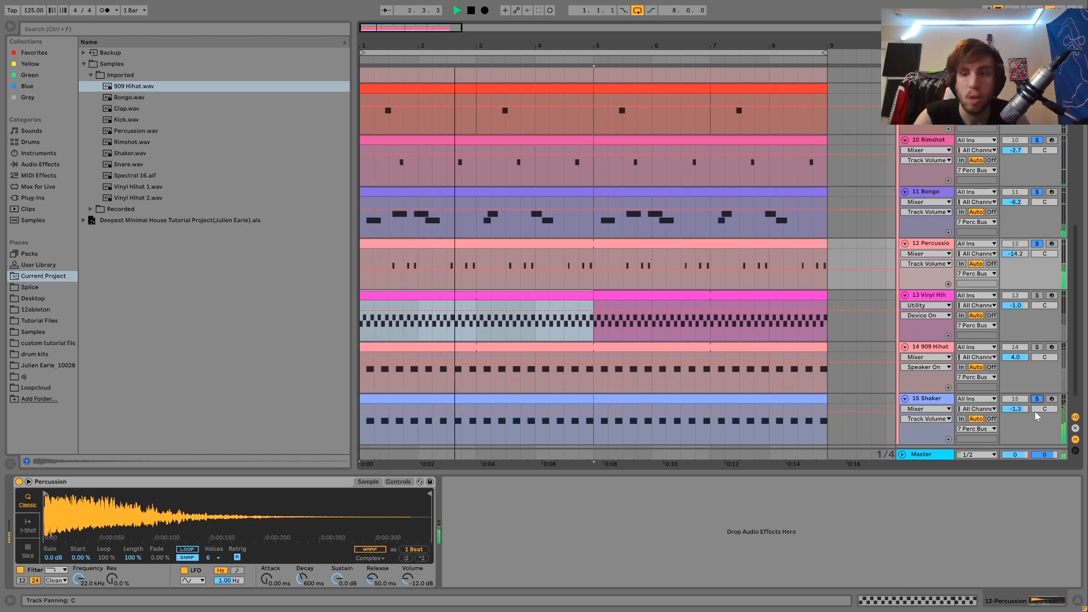
pyautogui.press('space')
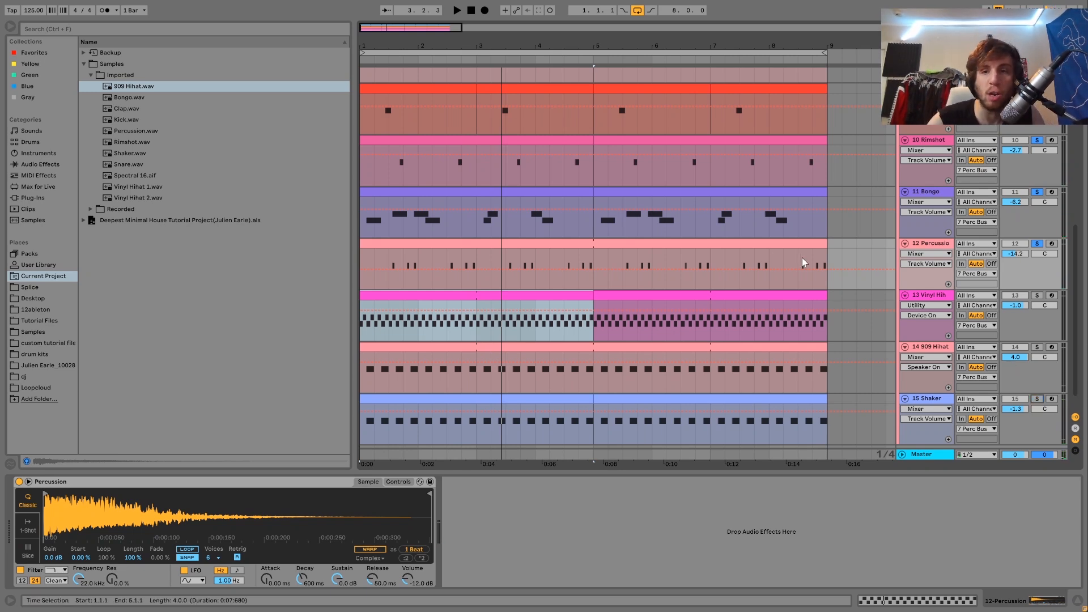
# Examine the note patterns in the Percussion and first Snare clips, and show the Rimshot track's sampler.
pyautogui.click(716, 246)
pyautogui.doubleClick(717, 246)
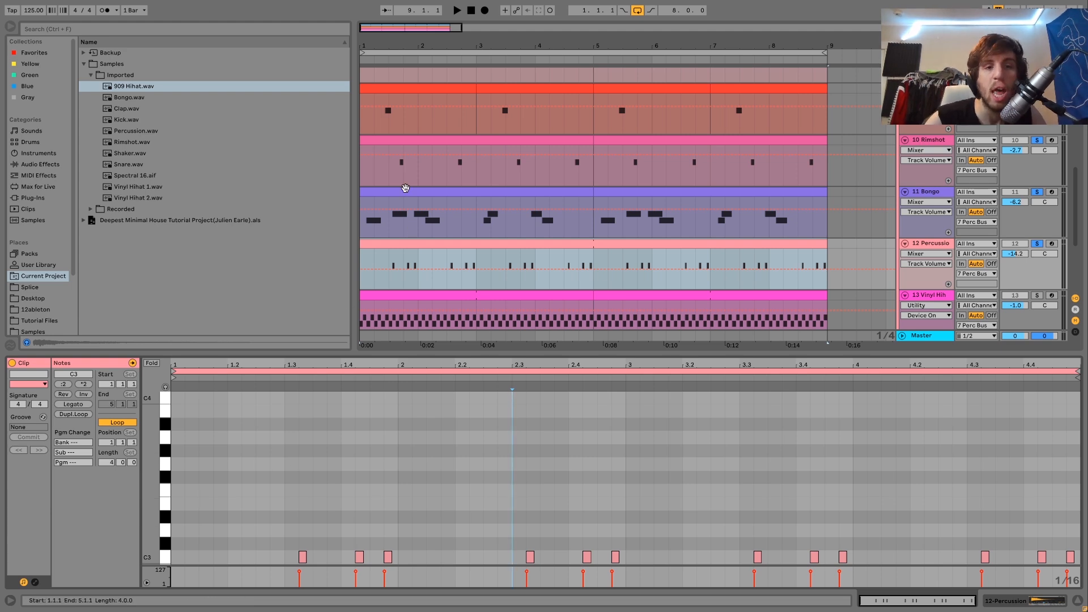
pyautogui.click(402, 190)
pyautogui.click(399, 135)
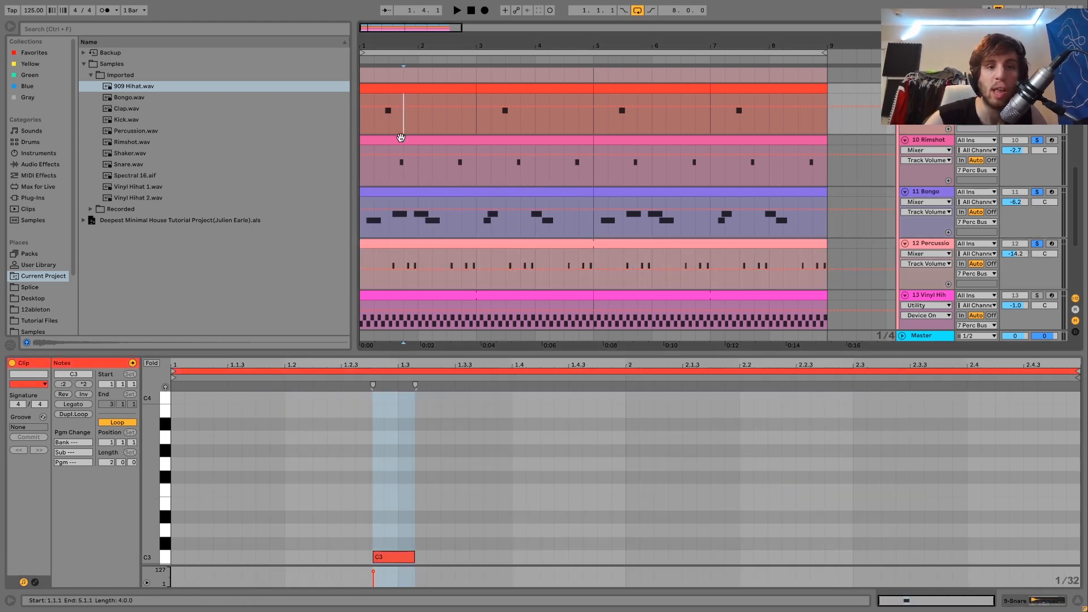
pyautogui.click(401, 139)
pyautogui.click(384, 87)
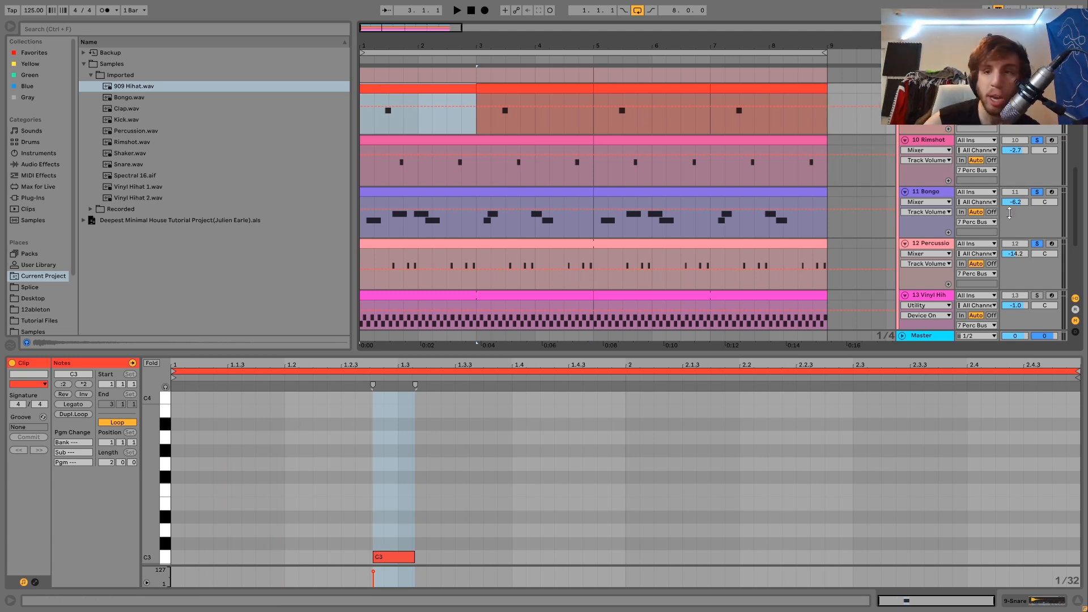
pyautogui.click(924, 146)
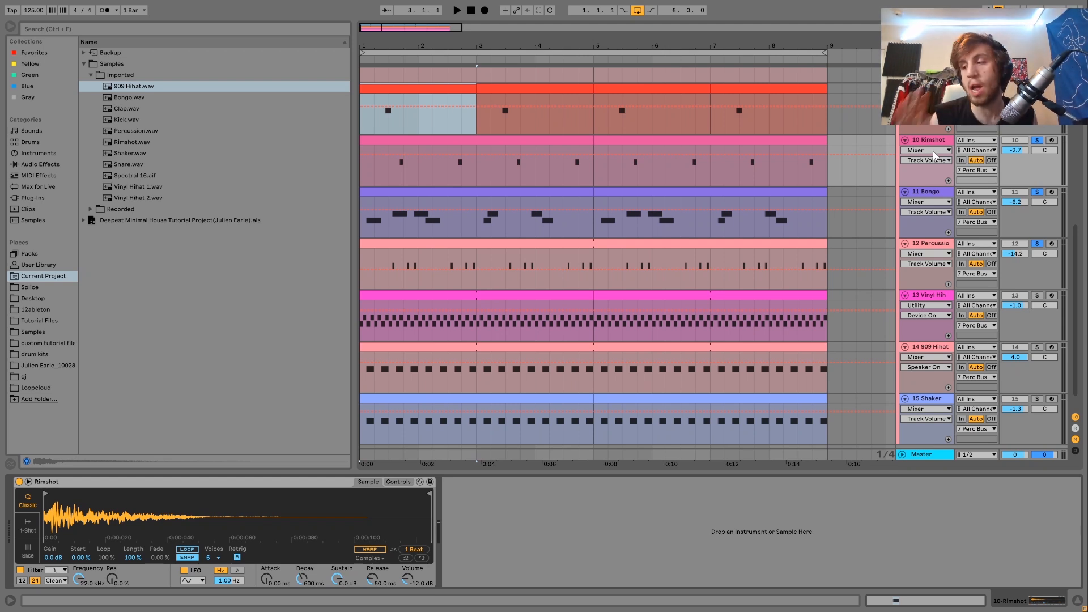
# Audition the soloed Snare, Rimshot, Bongo and Percussion tracks, and unsolo them to hear the Percussion within the full mix.
pyautogui.press('space')
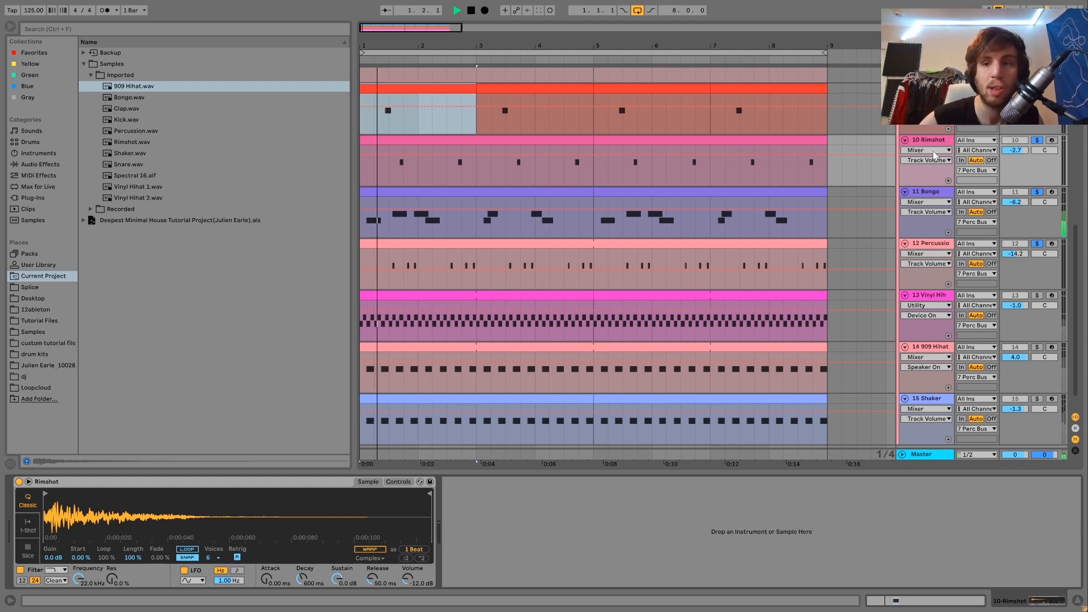
pyautogui.press('space')
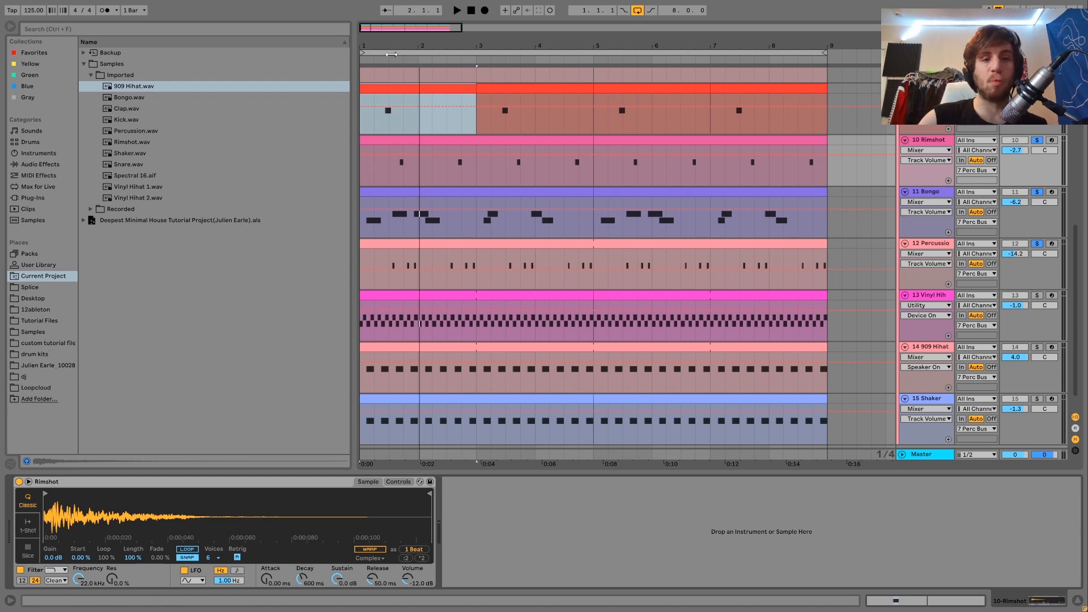
pyautogui.moveTo(414, 45); pyautogui.dragTo(413, 62)
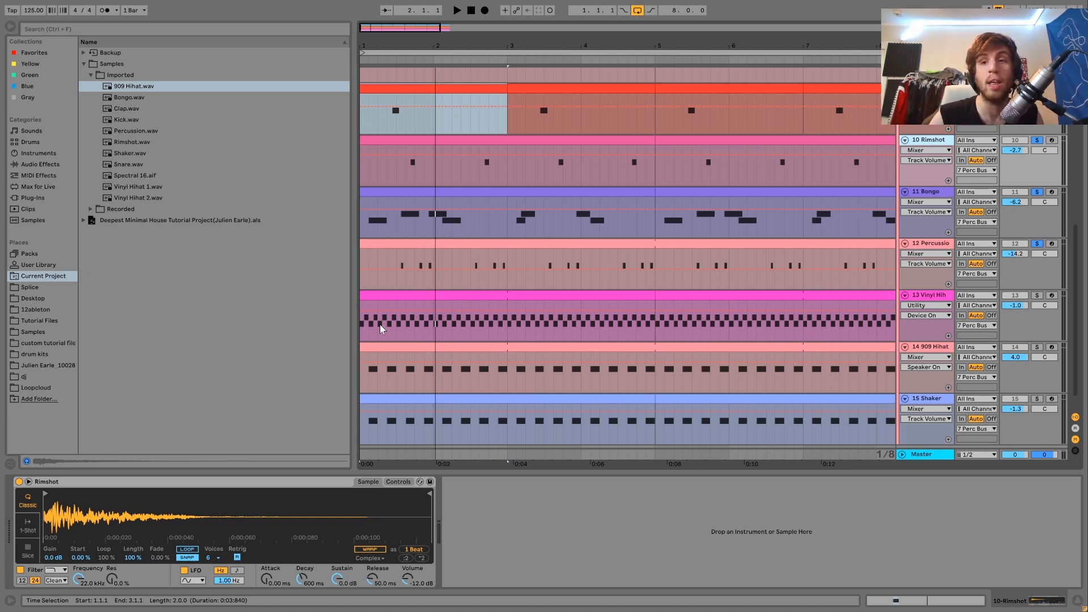
pyautogui.click(1035, 245)
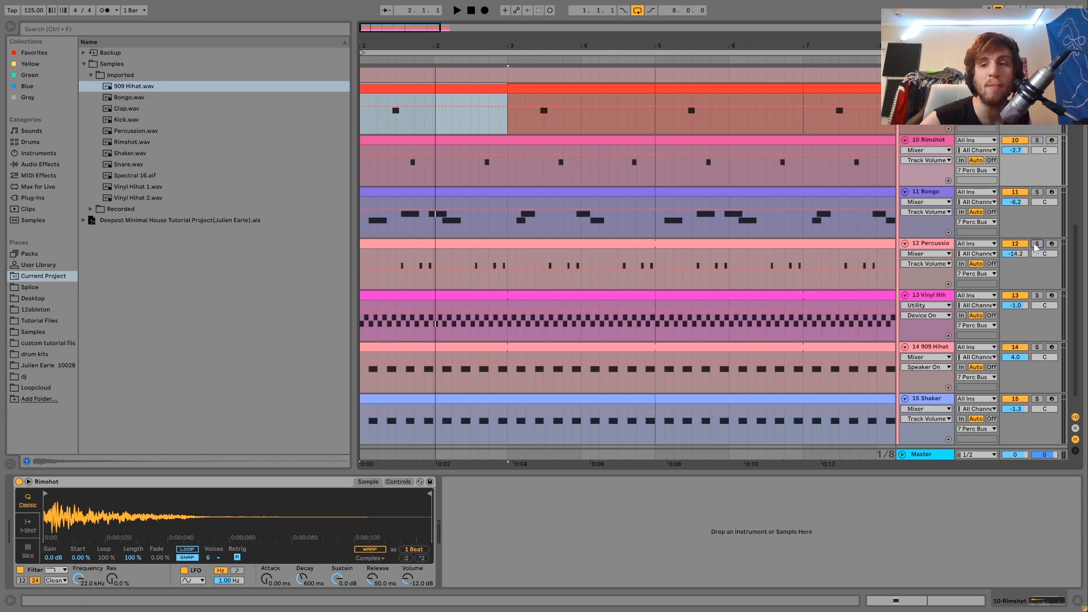
pyautogui.click(946, 245)
pyautogui.press('space')
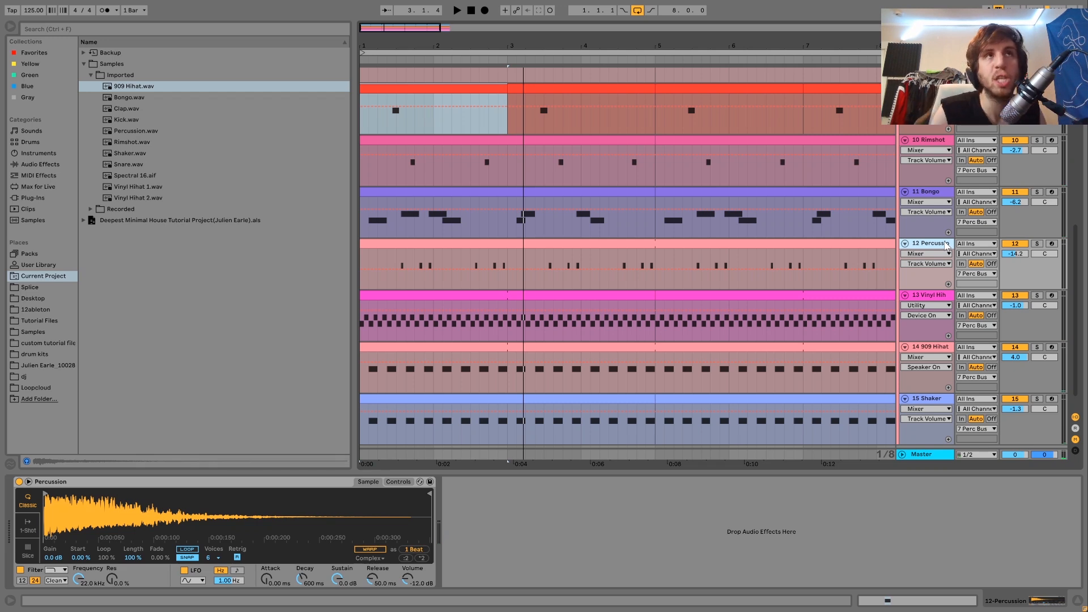
# Solo the Percussion, Bongo and Rimshot tracks to compare their groove with the unsoloed full mix.
pyautogui.click(1036, 244)
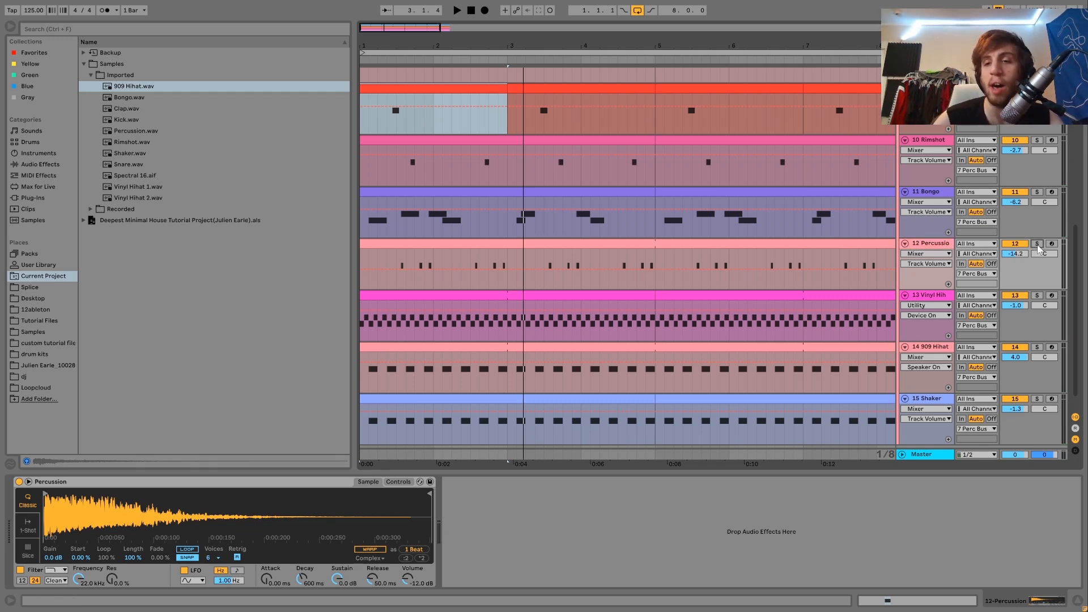
pyautogui.keyDown('ctrl'); pyautogui.click(1036, 192); pyautogui.keyUp('ctrl')
pyautogui.keyDown('ctrl'); pyautogui.click(1036, 141); pyautogui.keyUp('ctrl')
pyautogui.press('space')
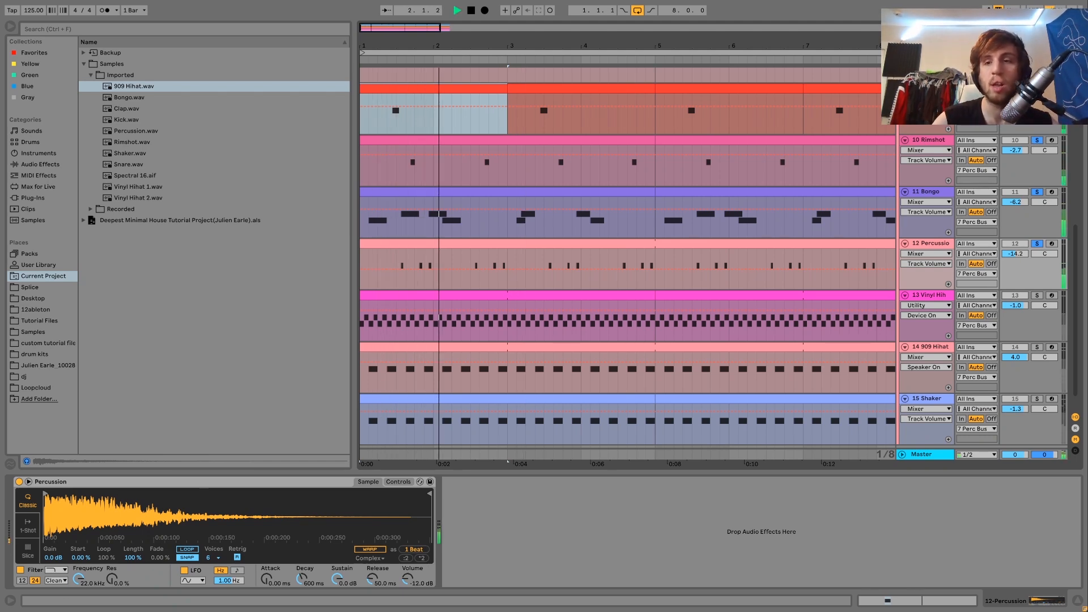
pyautogui.press('space')
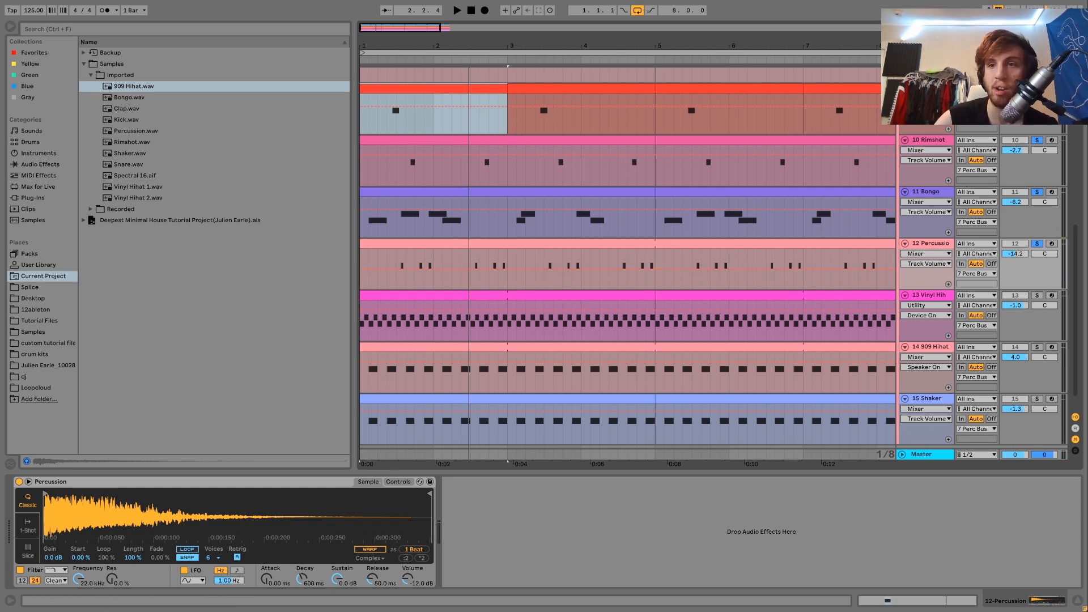
pyautogui.click(1036, 243)
pyautogui.press('space')
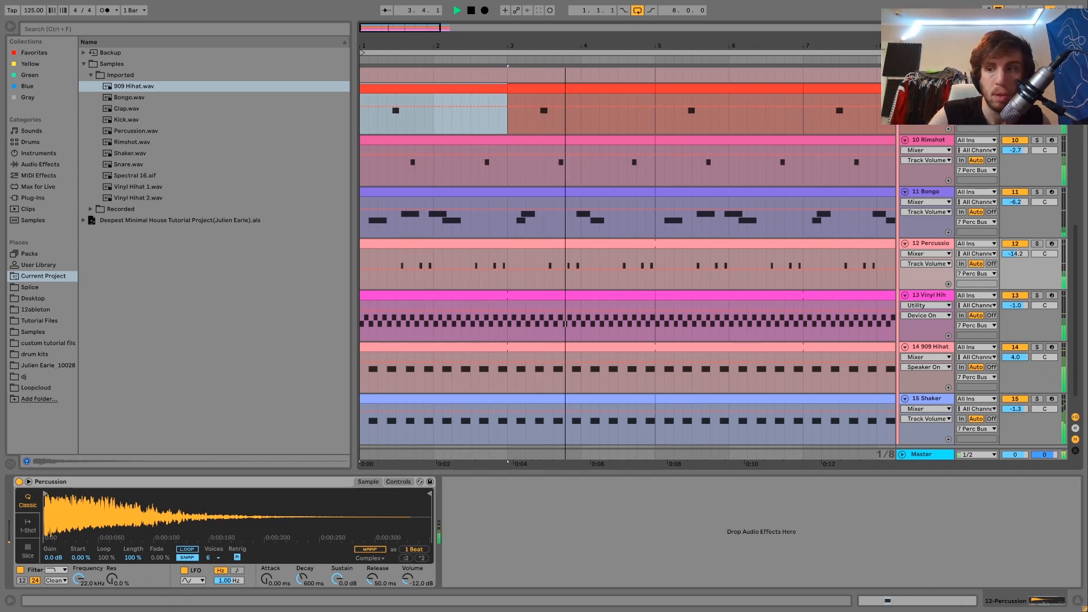
pyautogui.press('space')
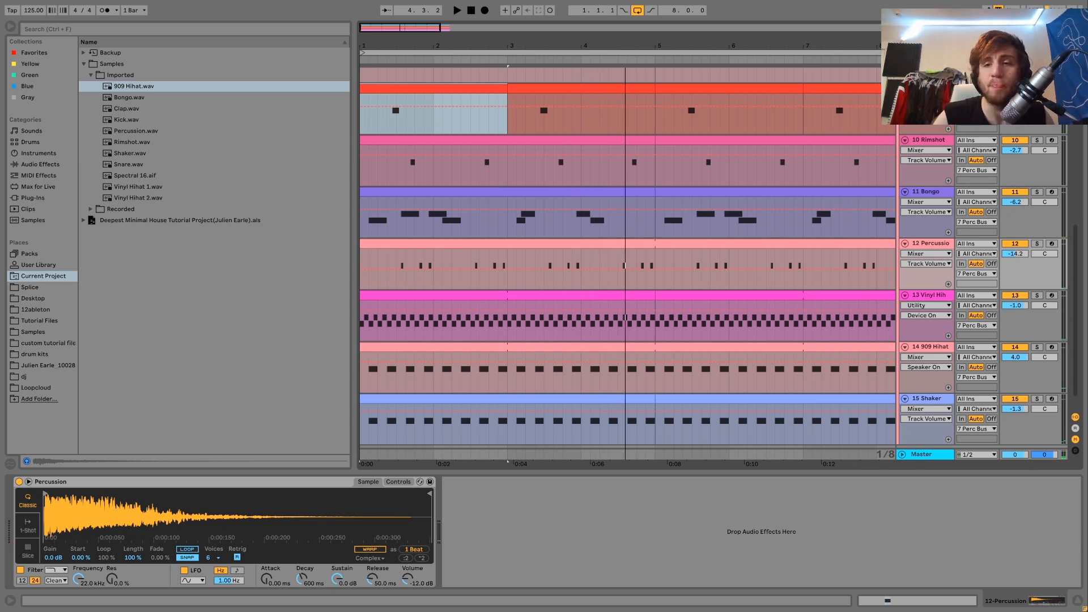
# Review the sampler devices track by track from Percussion up through Bongo and Rimshot to Snare.
pyautogui.click(945, 250)
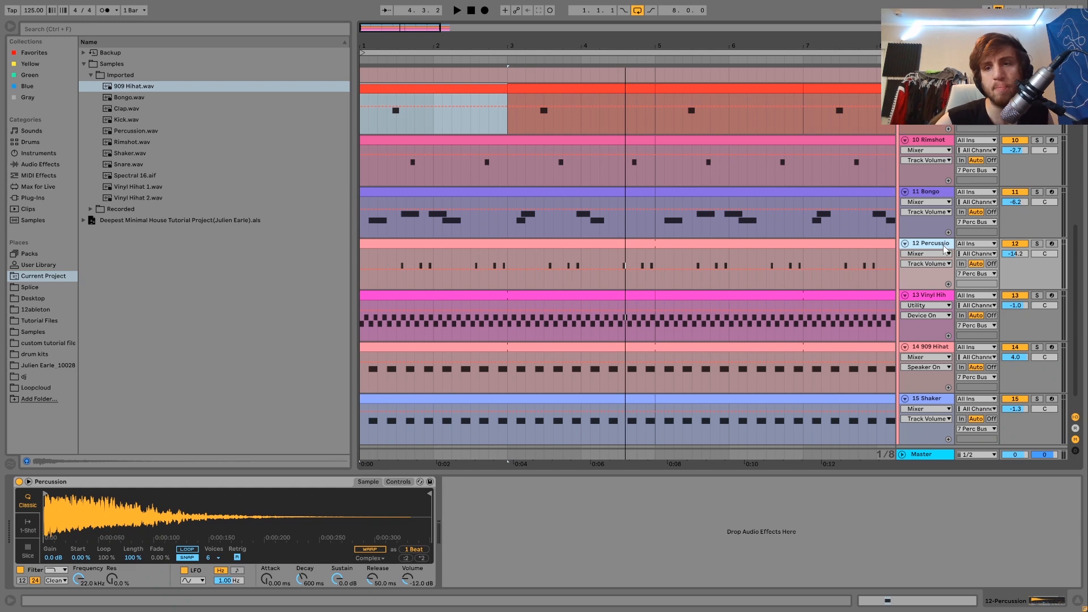
pyautogui.press('Up')
pyautogui.press('Up')
pyautogui.press('Up')
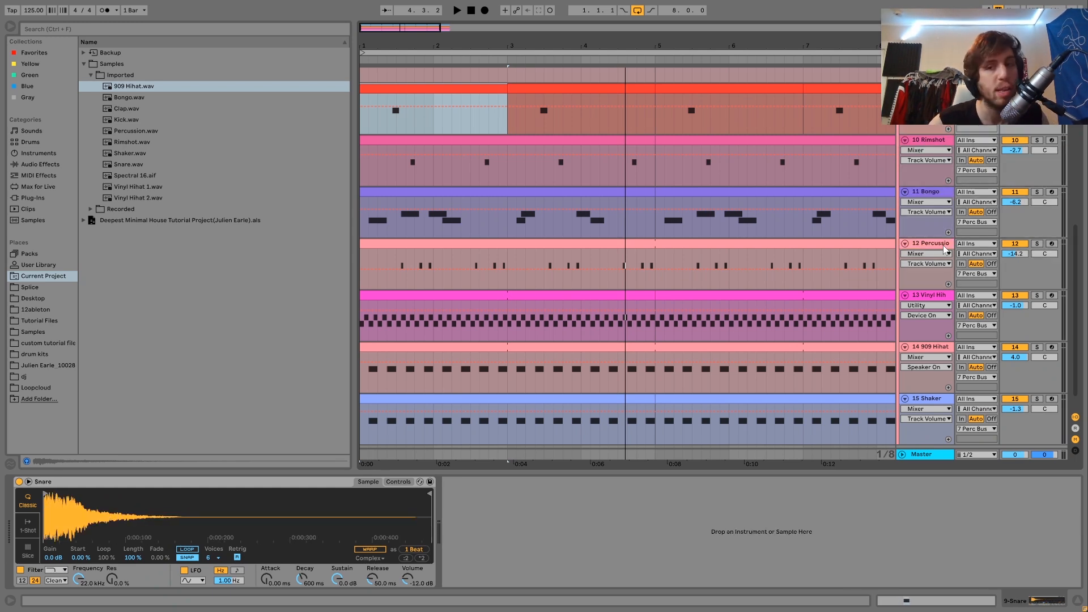
# Review the Drum Buss effect on the Perc Bus group that holds the clap, snare and percussion tracks.
pyautogui.scroll(6, 945, 249)
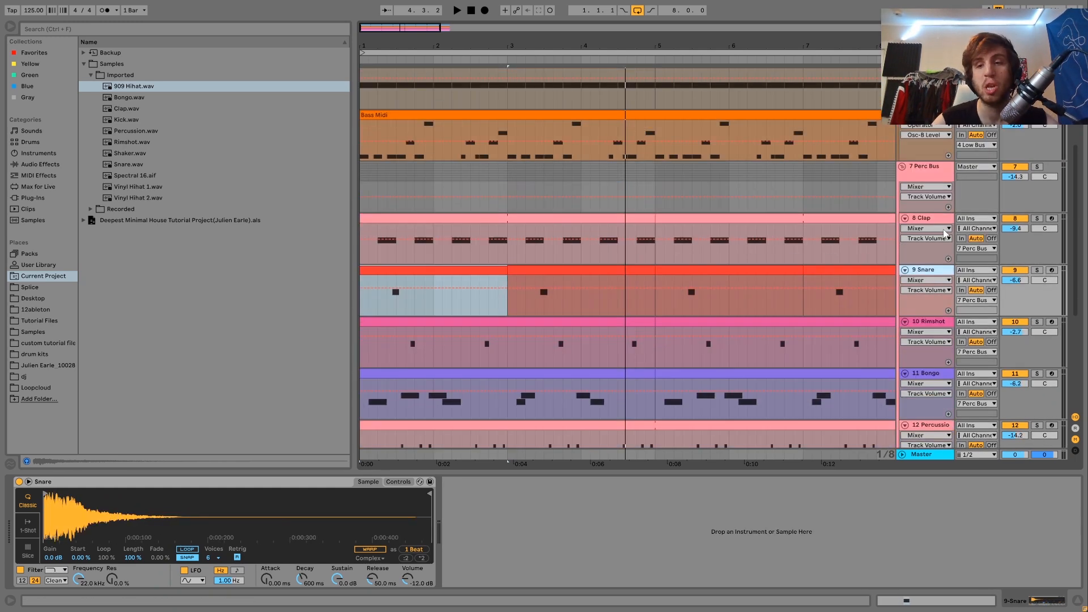
pyautogui.scroll(-3, 945, 232)
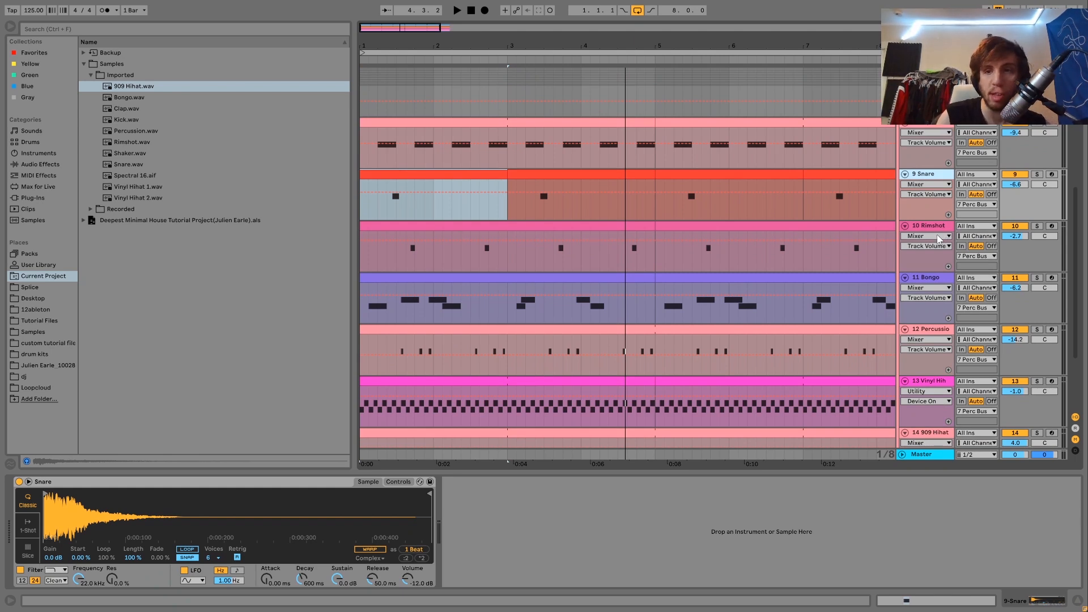
pyautogui.scroll(1, 939, 238)
pyautogui.click(928, 97)
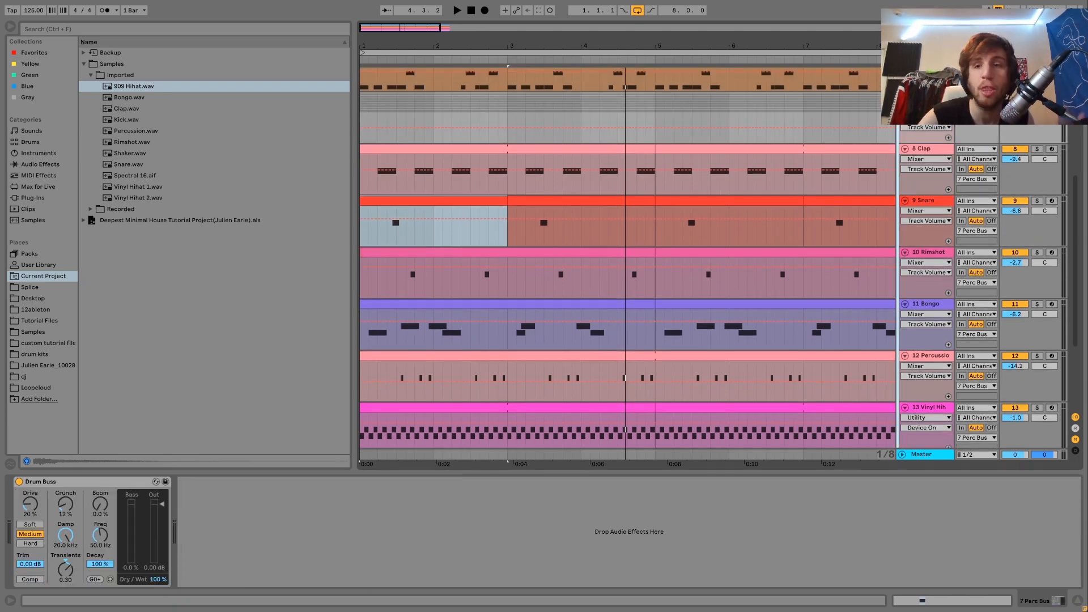
# Play the loop with the Perc Bus's Drum Buss bypassed and re-enabled to compare the processed and unprocessed percussion.
pyautogui.click(19, 482)
pyautogui.press('space')
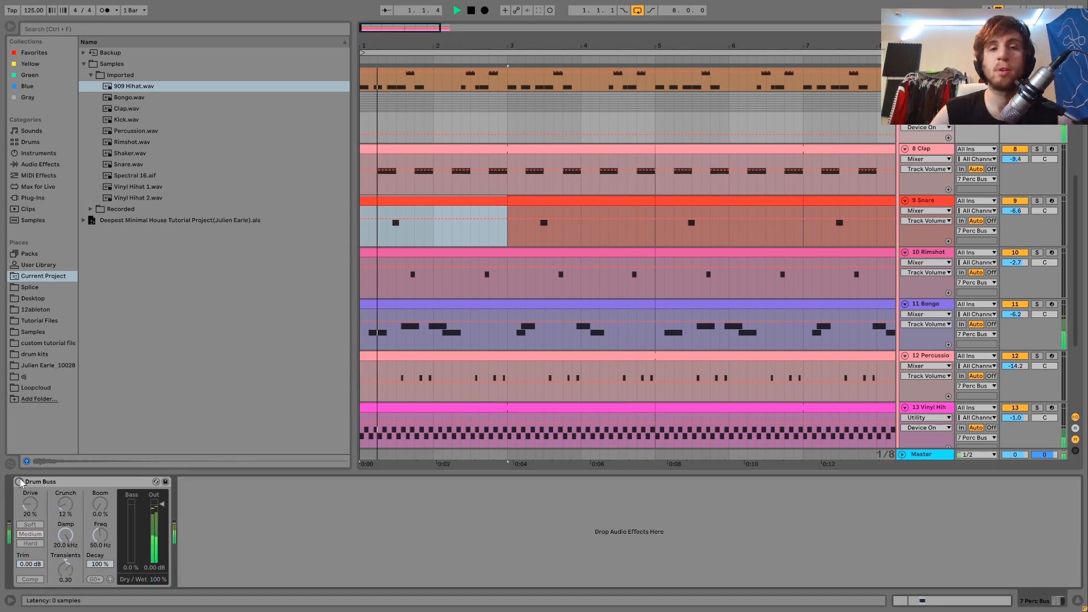
pyautogui.click(19, 481)
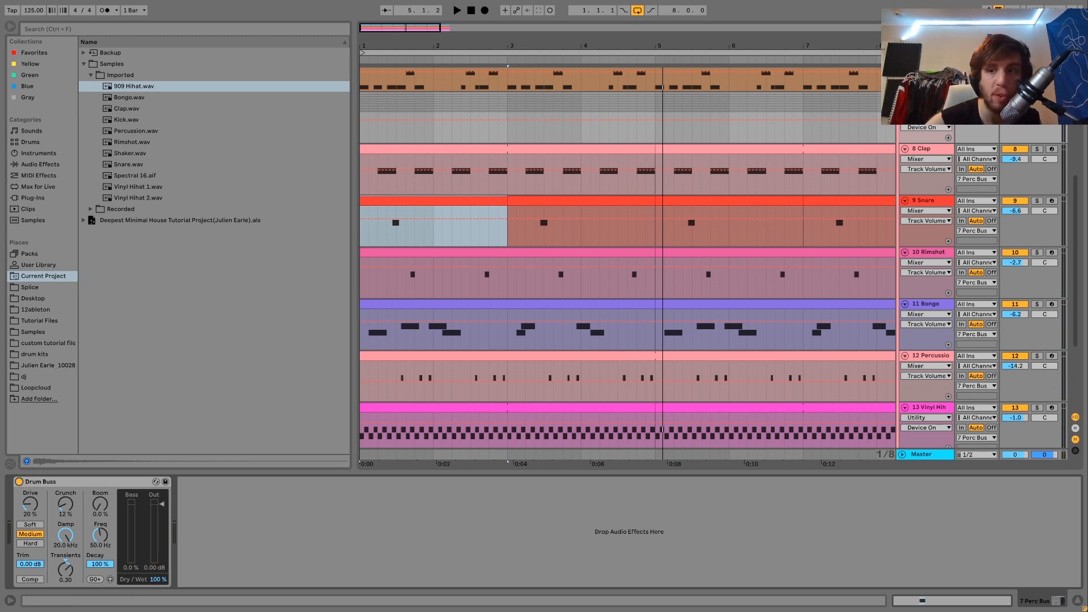
pyautogui.press('space')
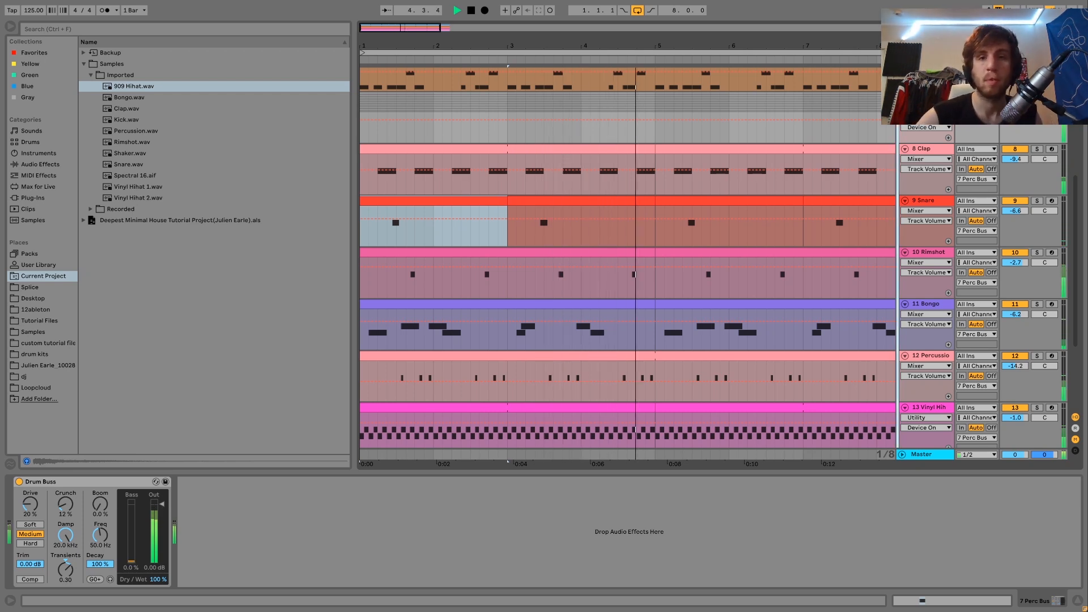
pyautogui.press('space')
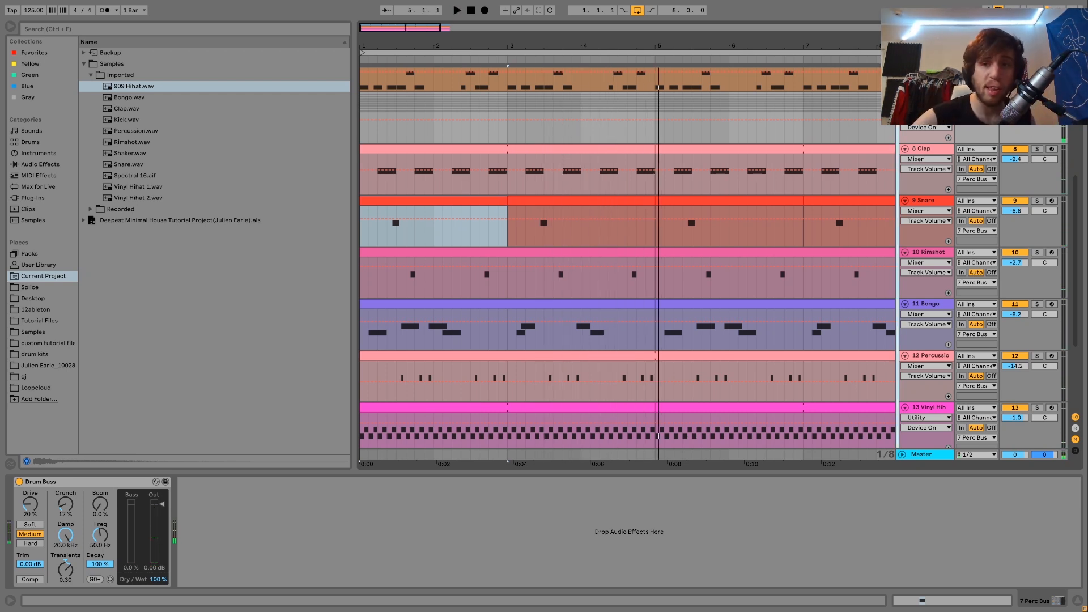
pyautogui.scroll(5, 624, 255)
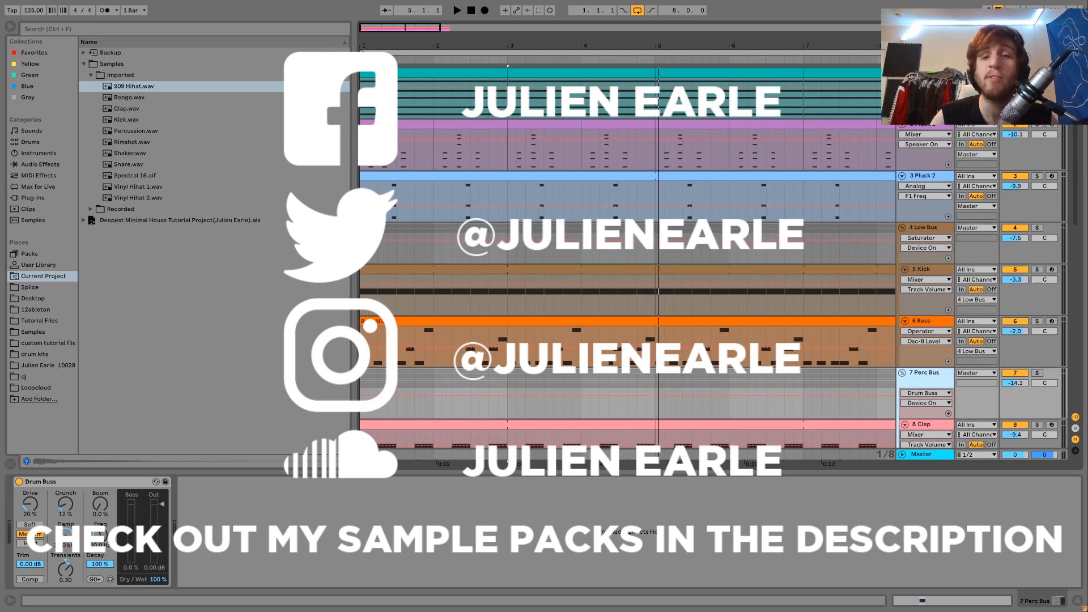